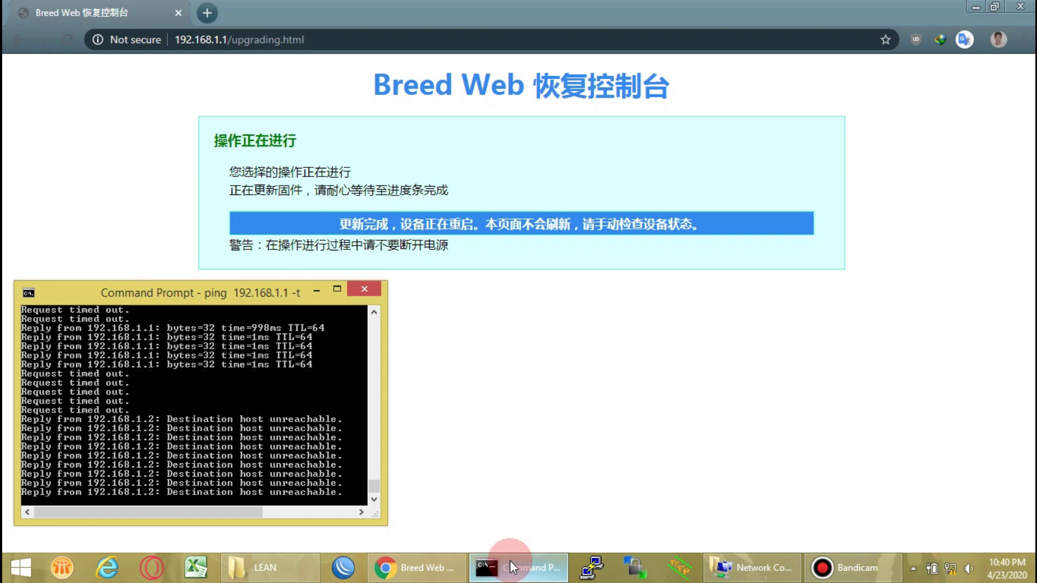
- Examine the Ethernet 2 adapter's connection details and the running ping to 192.168.1.1
left_click(727, 568)
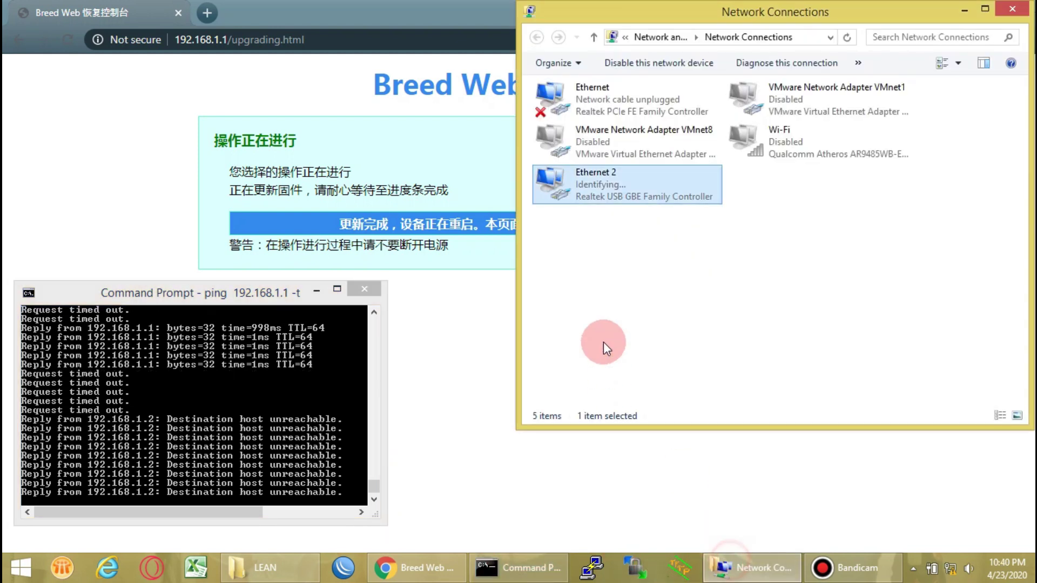
right_click(610, 182)
left_click(634, 206)
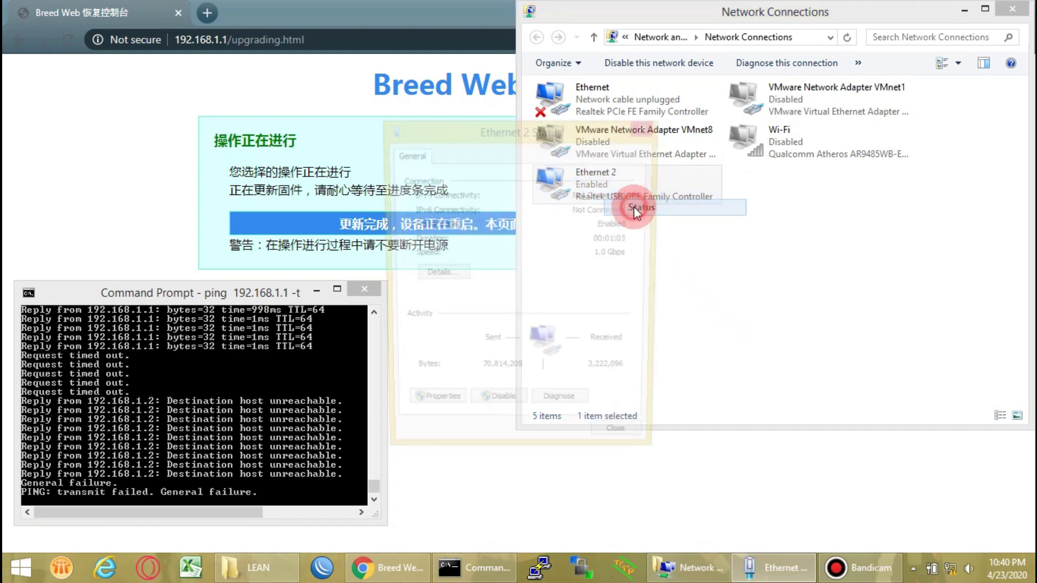
left_click(456, 272)
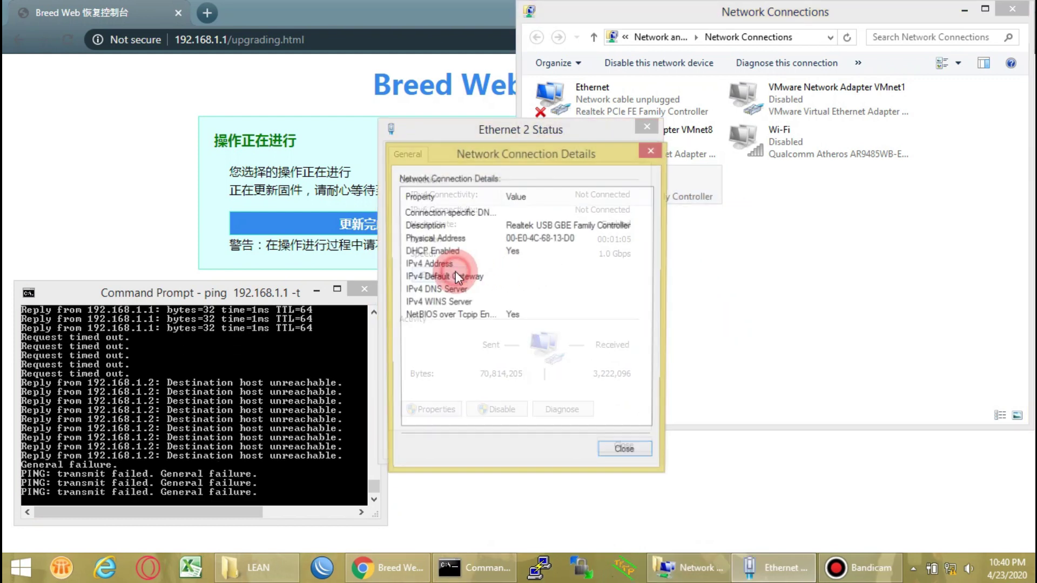
left_click(652, 151)
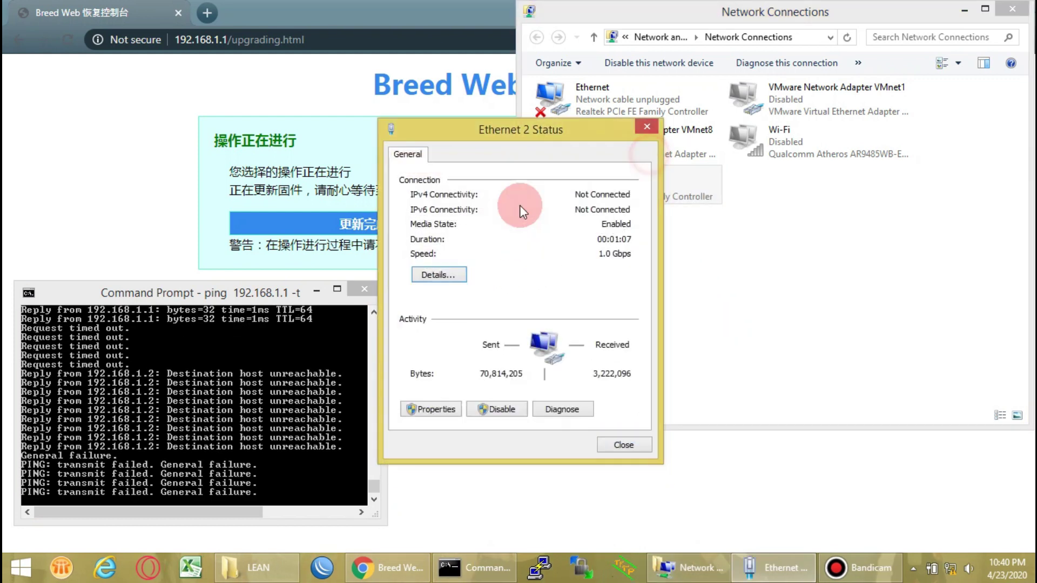
left_click(442, 268)
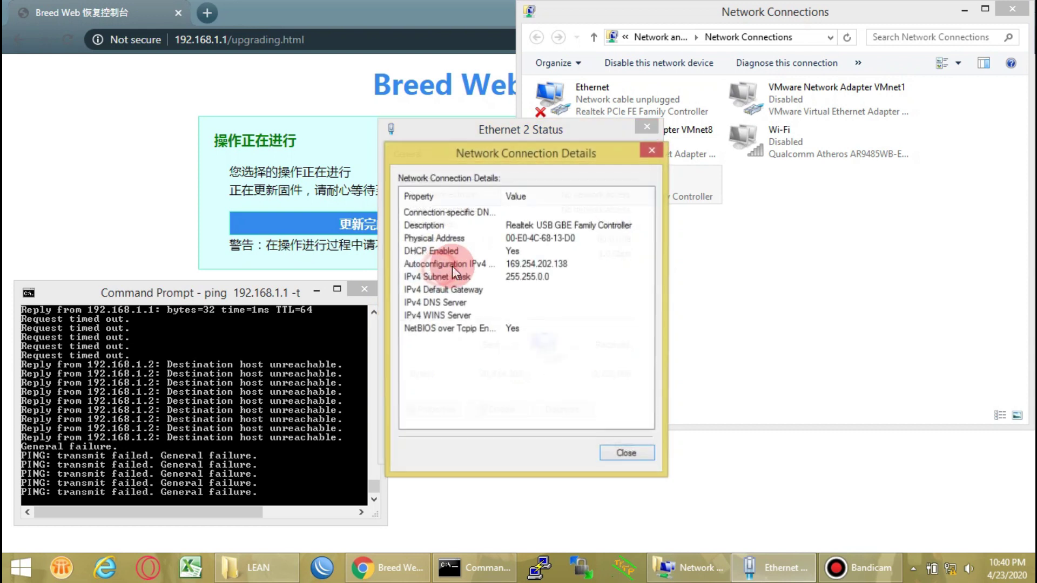
left_click(653, 151)
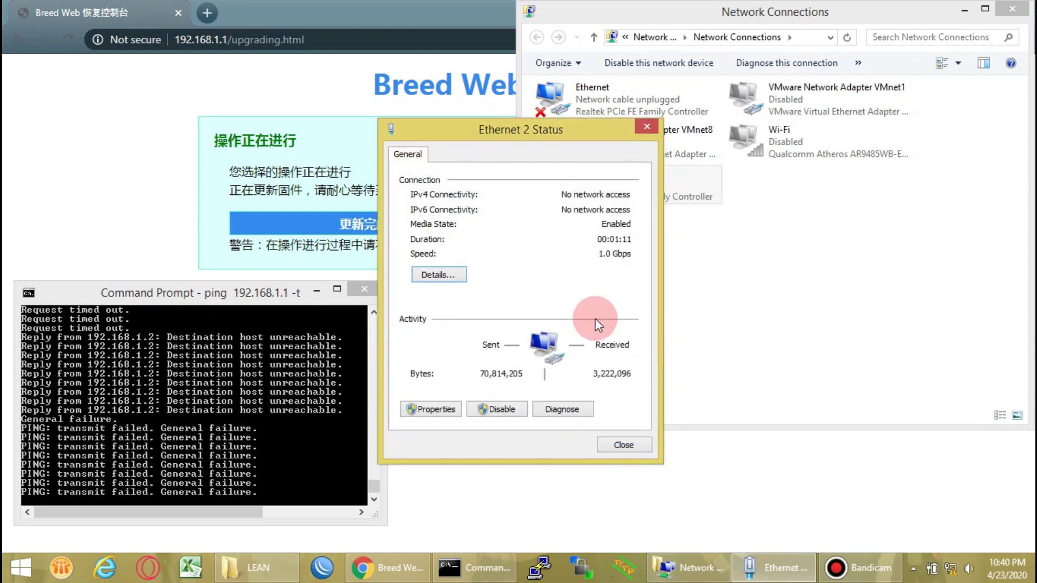
left_click(605, 446)
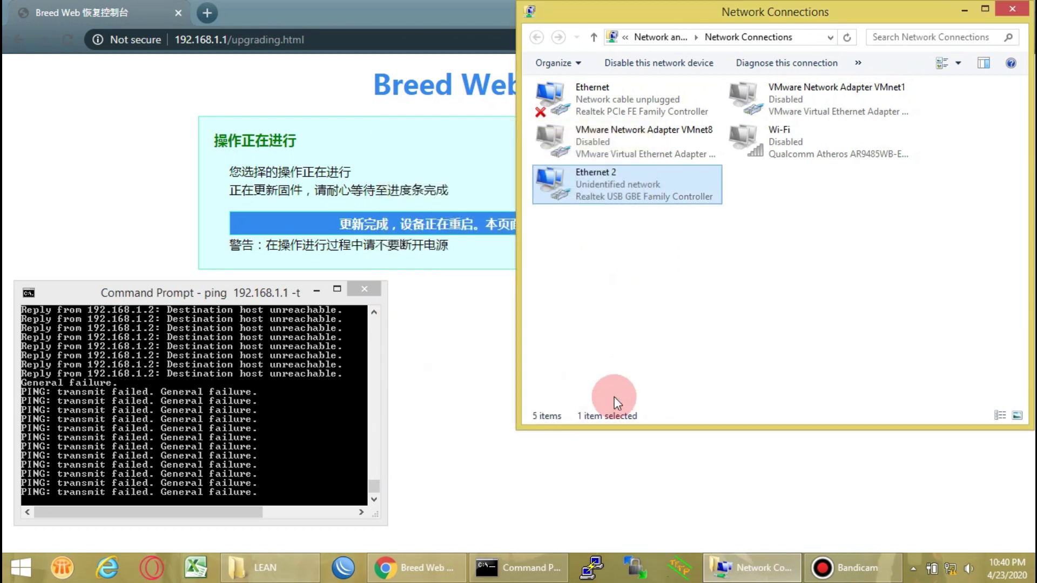
left_click(547, 477)
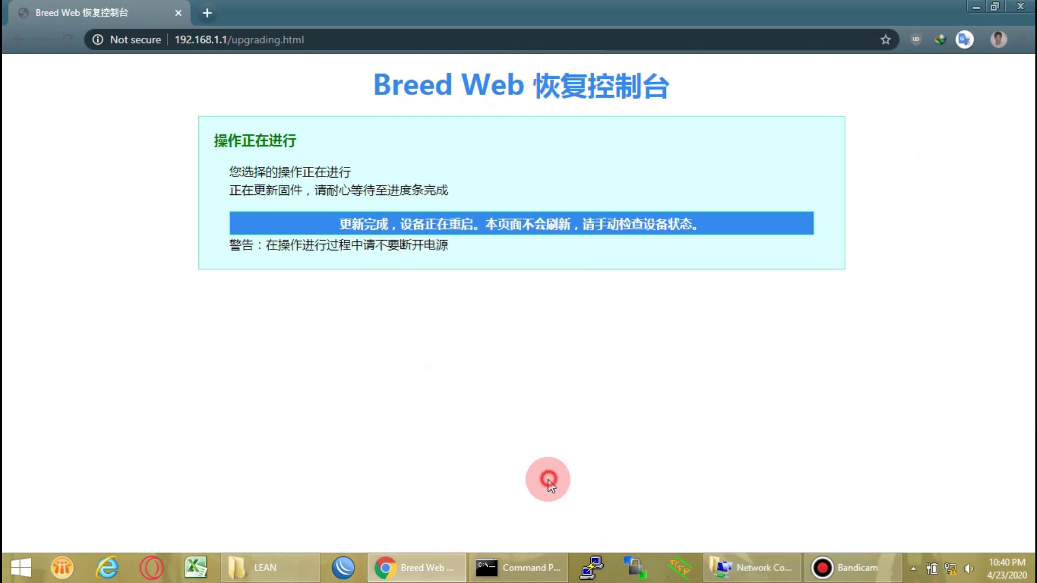
left_click(516, 575)
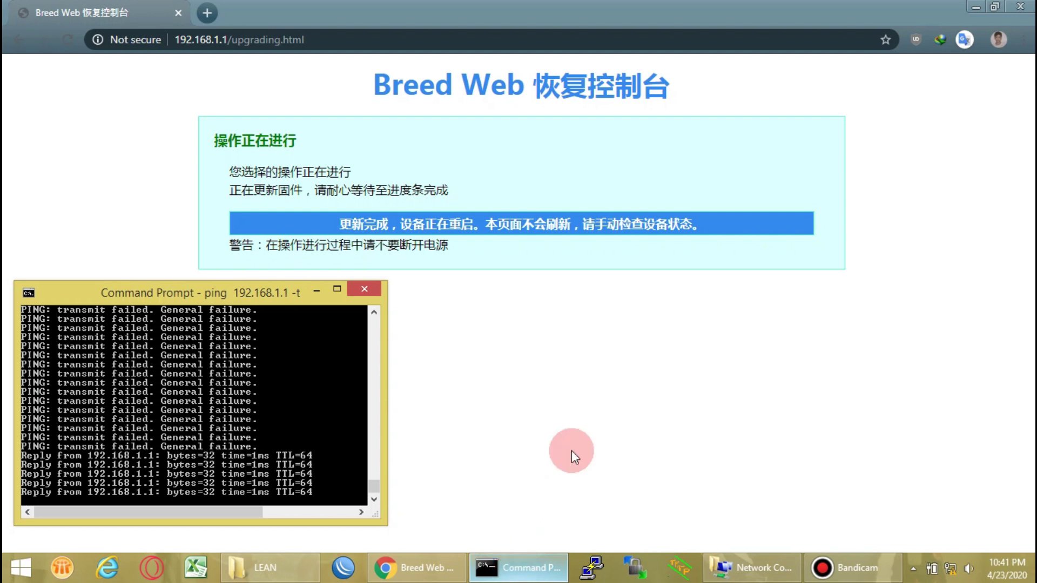
- Open the router's page at 192.168.1.1 and log in as root with the account password
left_click_drag(229, 40, 373, 39)
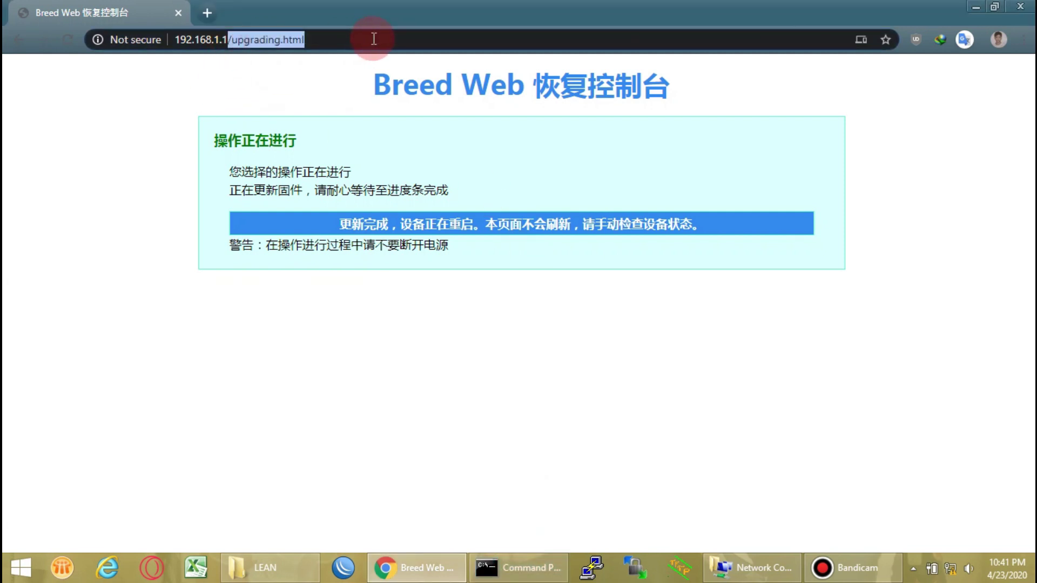
key("BackSpace")
key("Return")
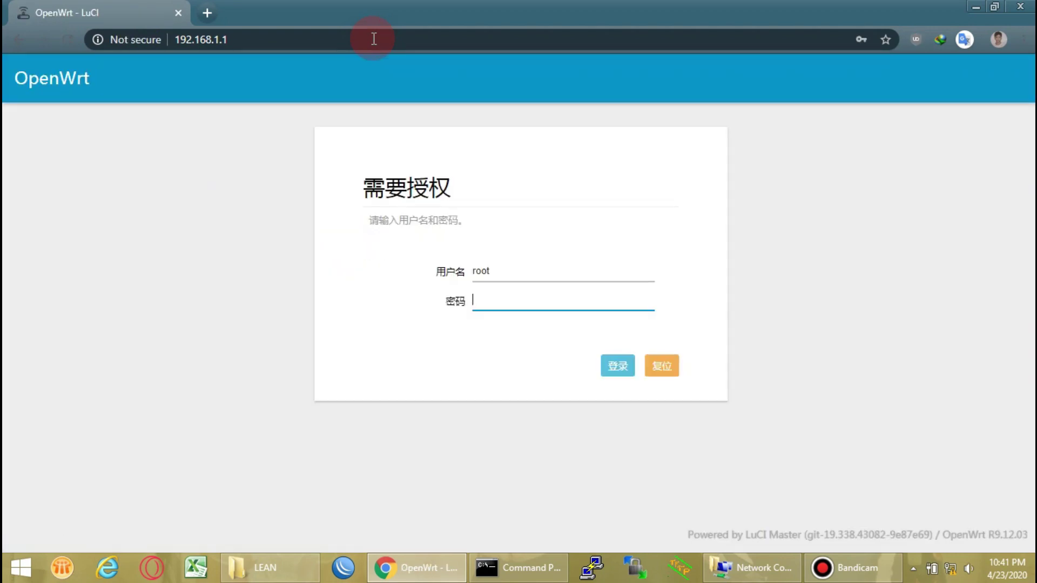
type("password")
key("Return")
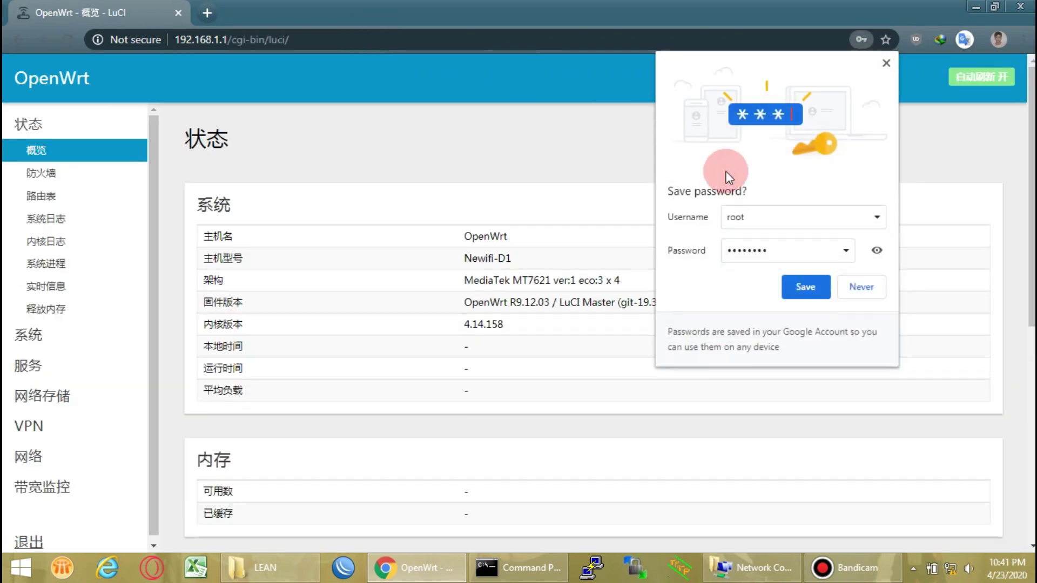
- Reveal the entered password in the browser's save prompt, hide it again and dismiss the prompt without saving
left_click(876, 252)
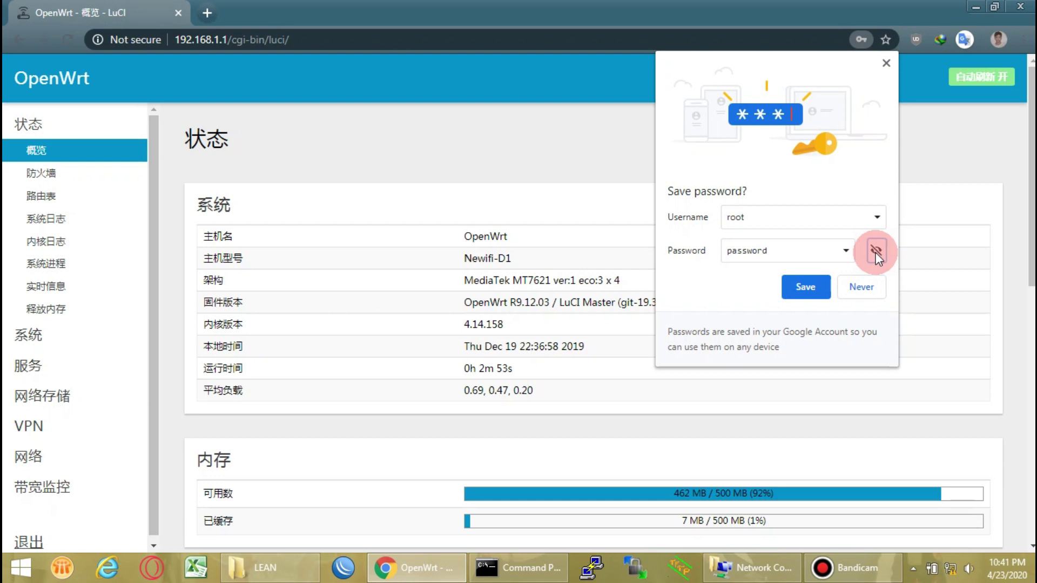
left_click(876, 251)
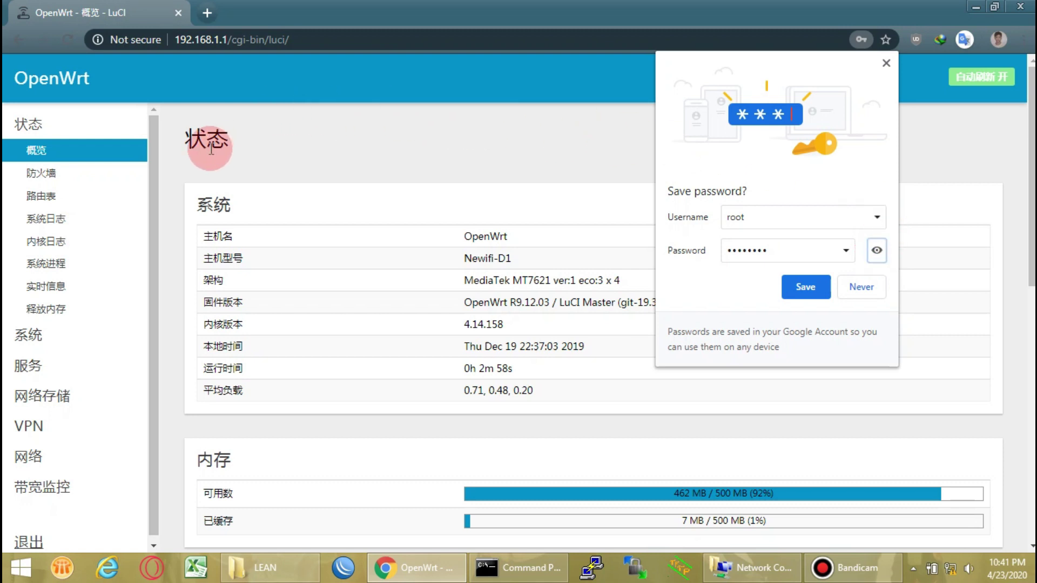
left_click(972, 157)
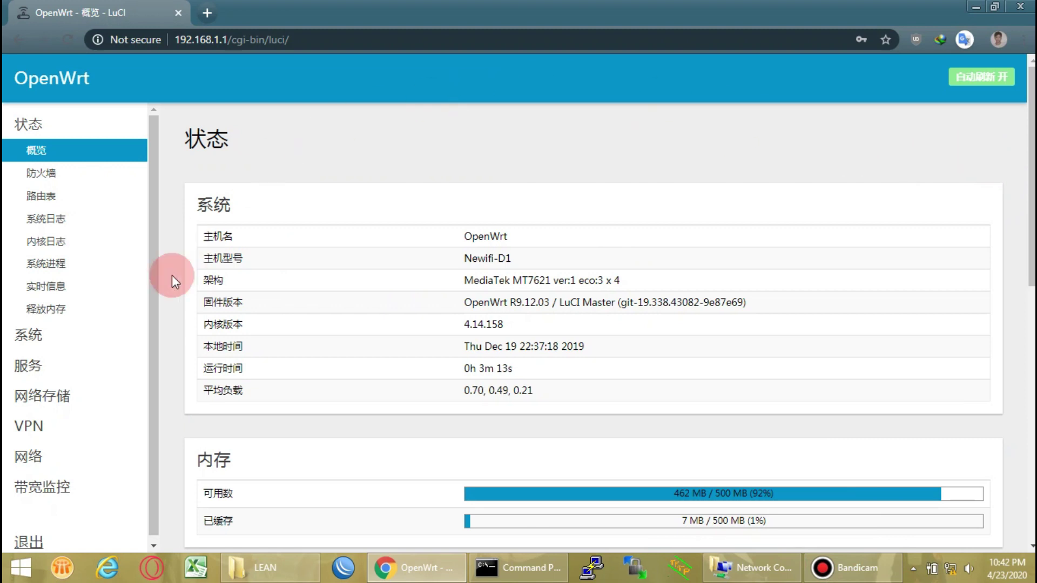
- Set the router's time zone to Asia/Manila in the system properties and save the change
left_click(28, 340)
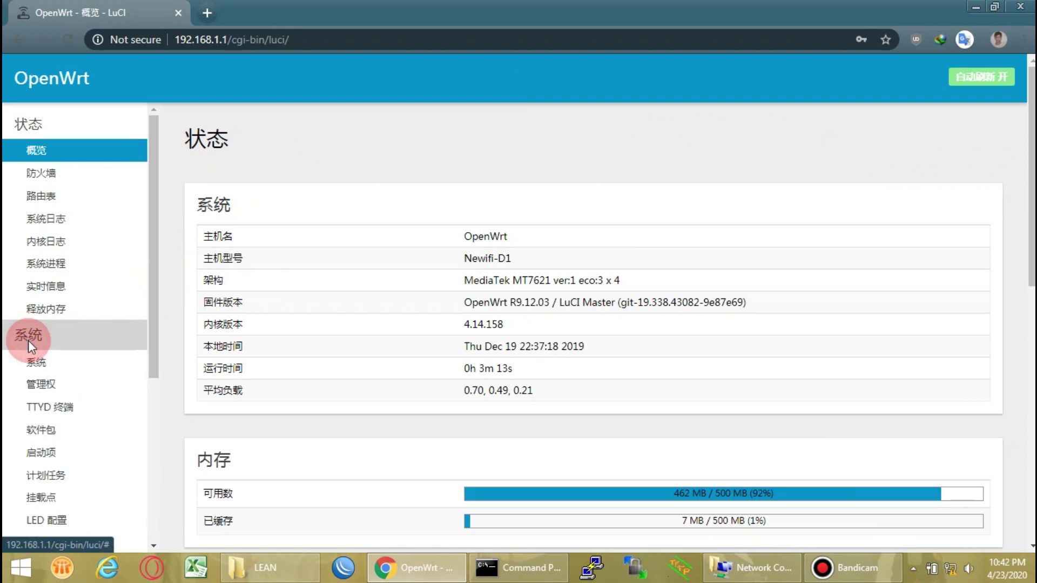
left_click(31, 361)
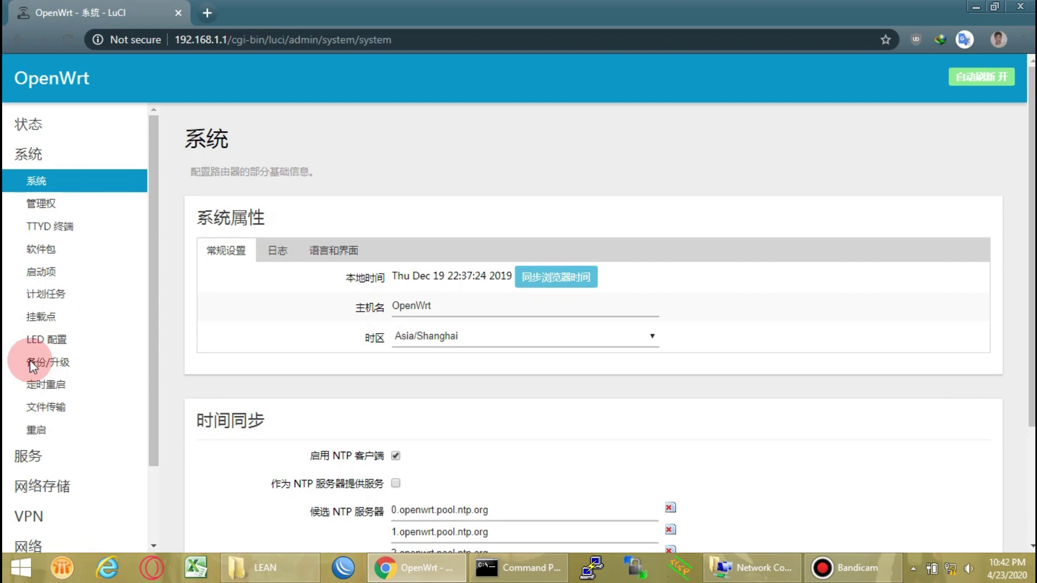
left_click(424, 335)
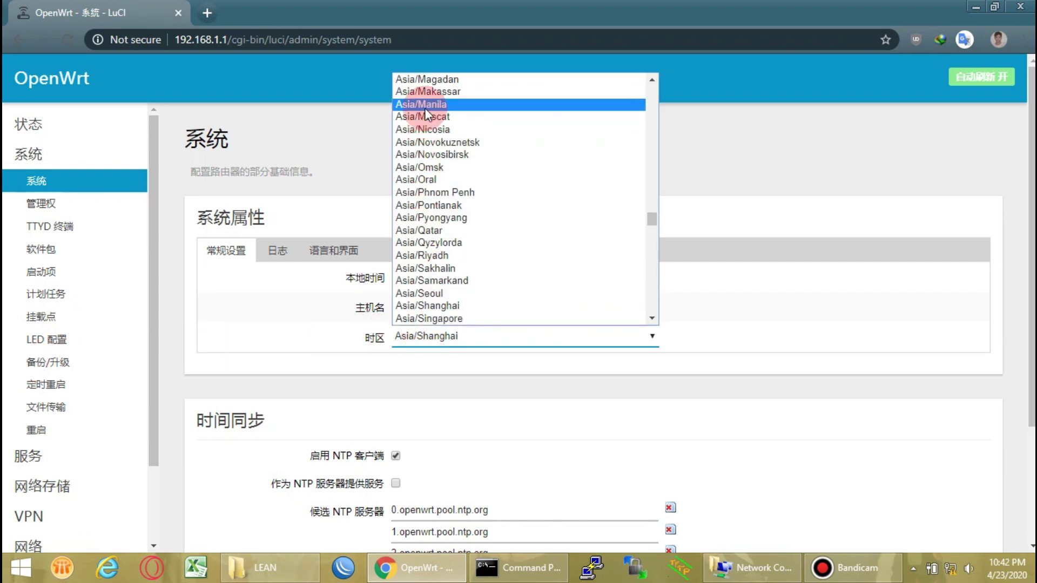
left_click(425, 106)
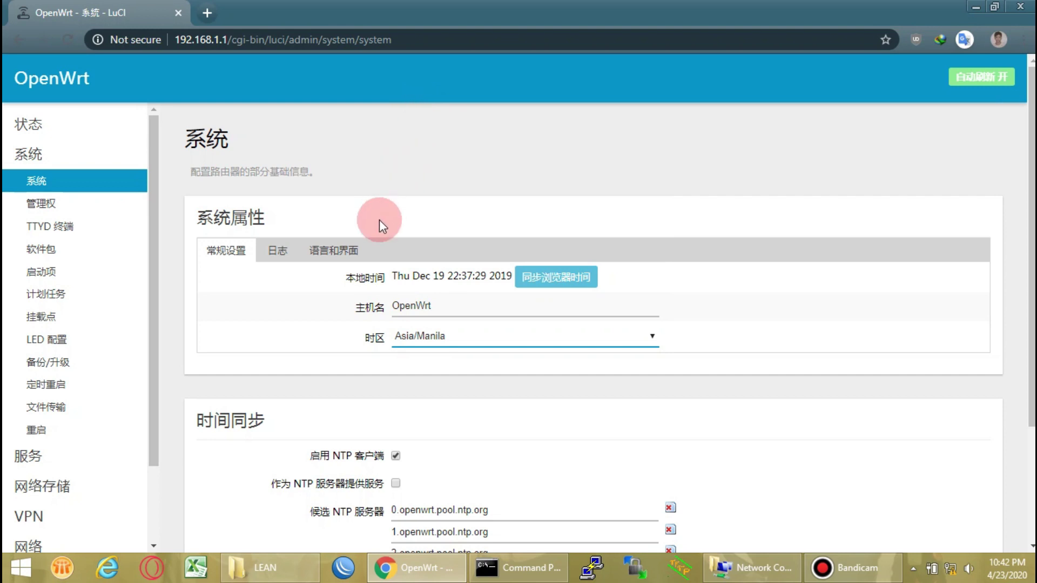
scroll(346, 254, "down", 5)
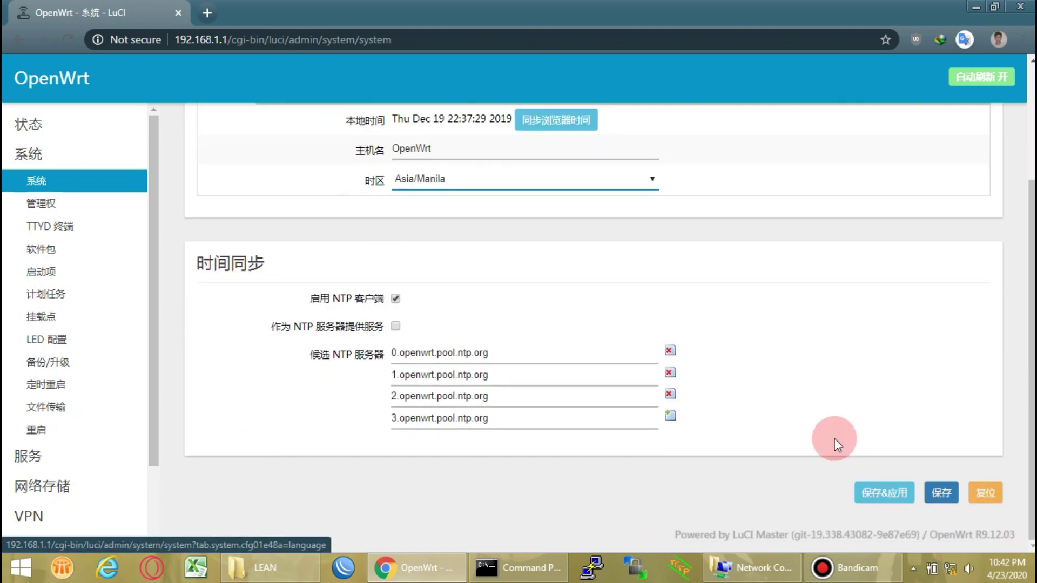
left_click(940, 493)
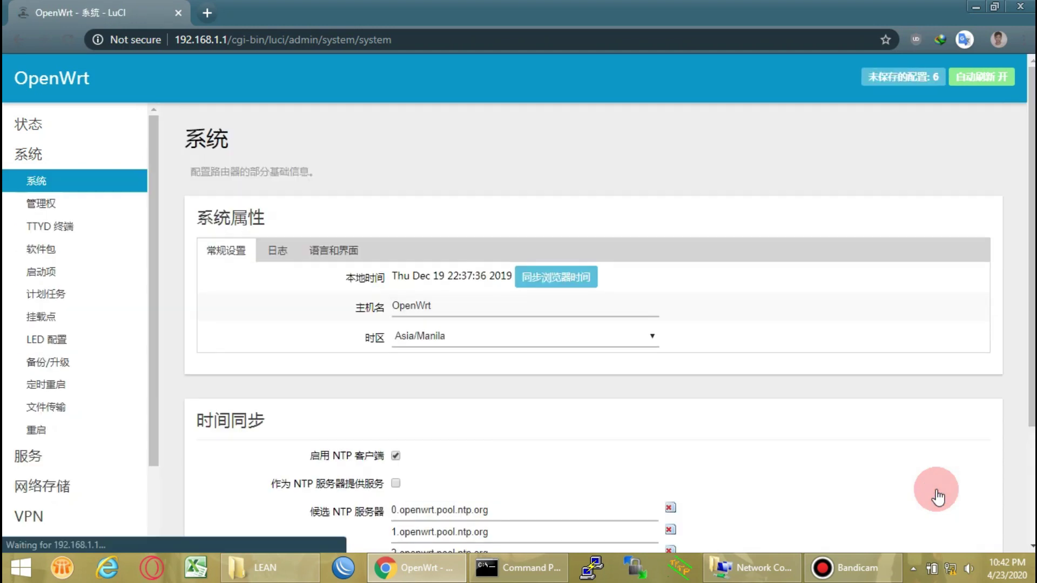
- Set the router's interface language to auto in the system properties, then save and apply the pending changes
left_click(350, 255)
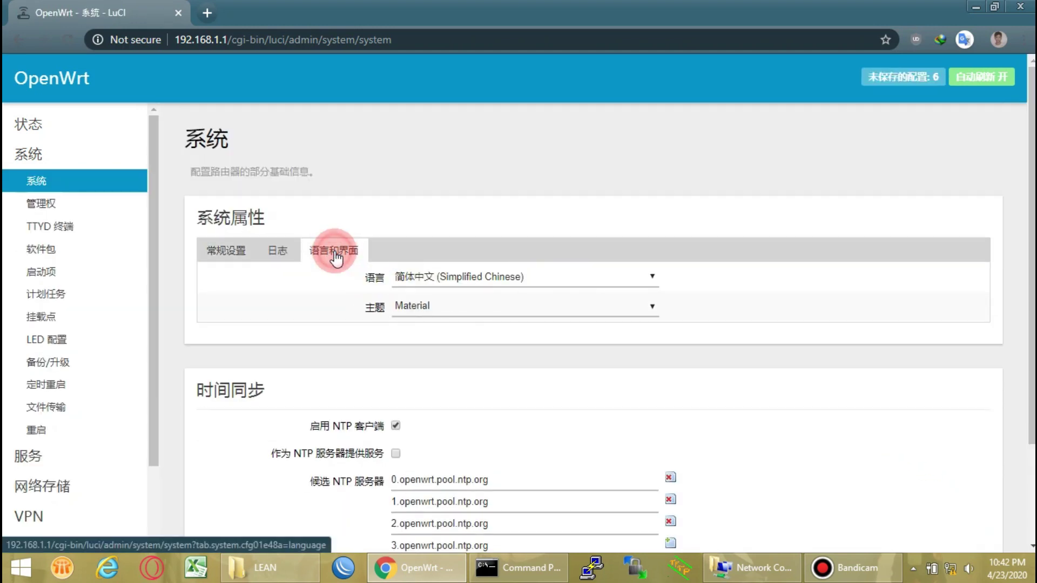
left_click(436, 280)
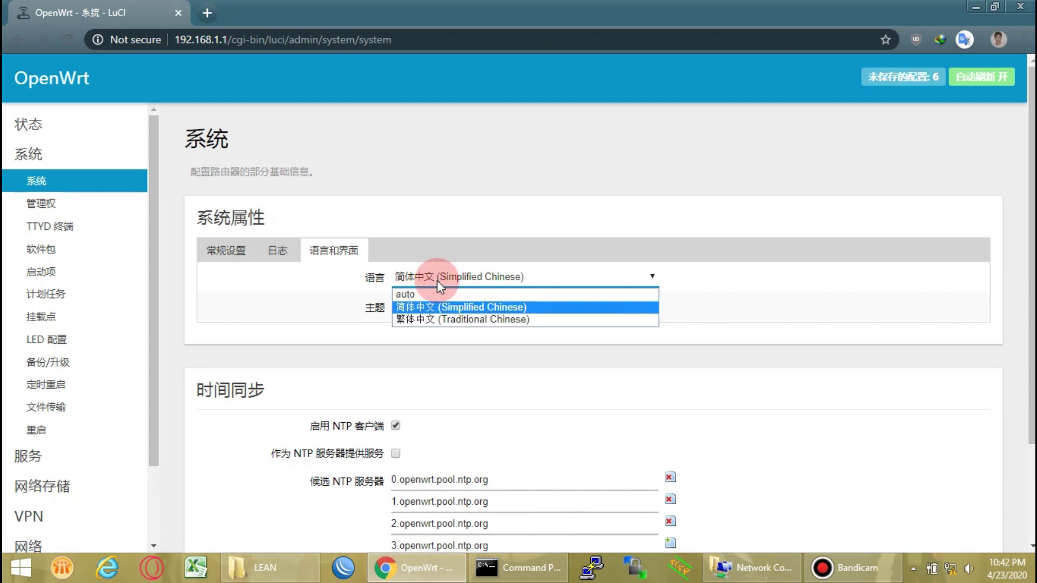
left_click(433, 292)
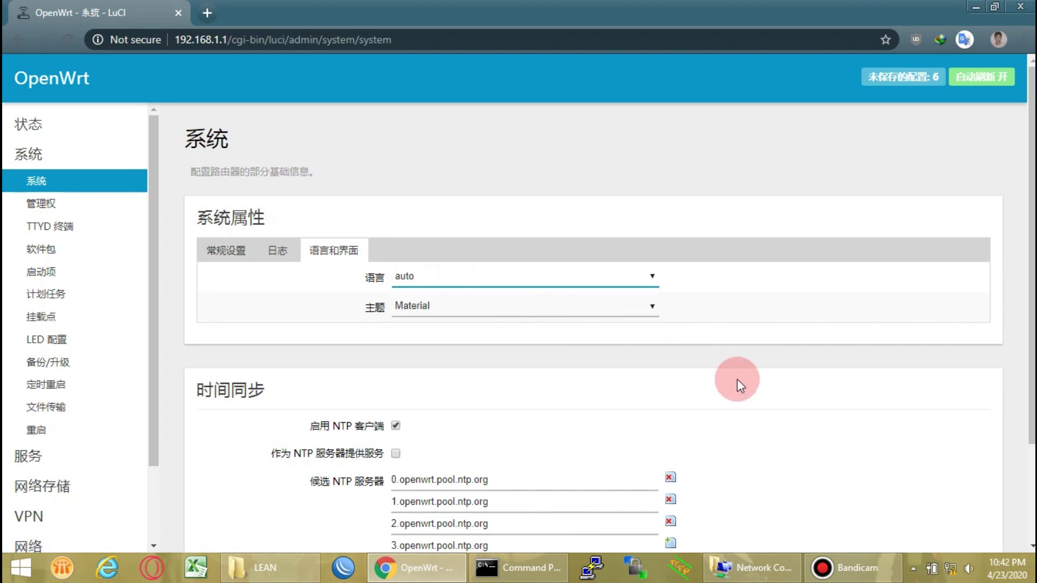
scroll(784, 398, "down", 3)
left_click(943, 494)
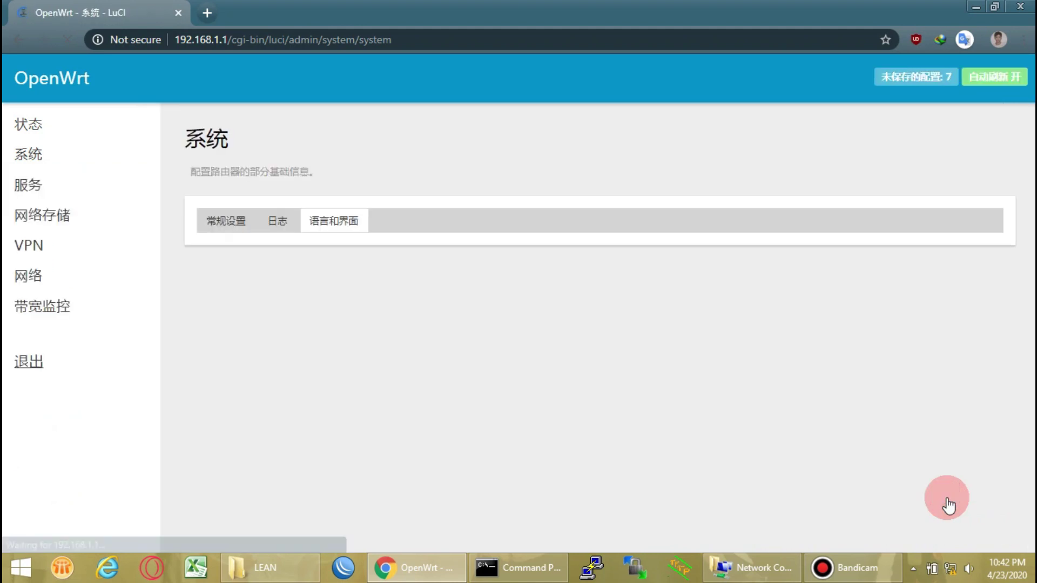
scroll(946, 498, "down", 3)
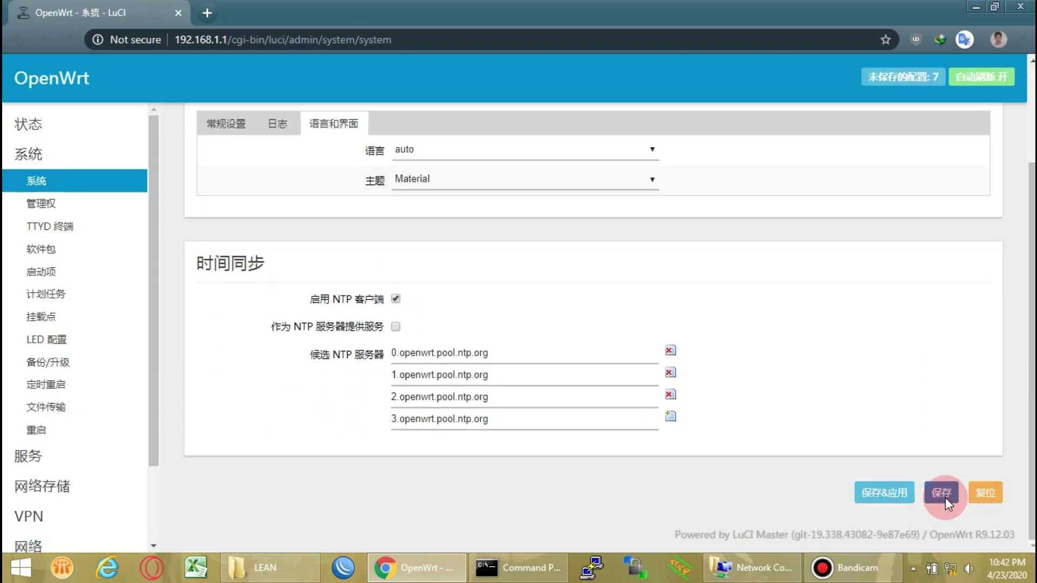
left_click(892, 494)
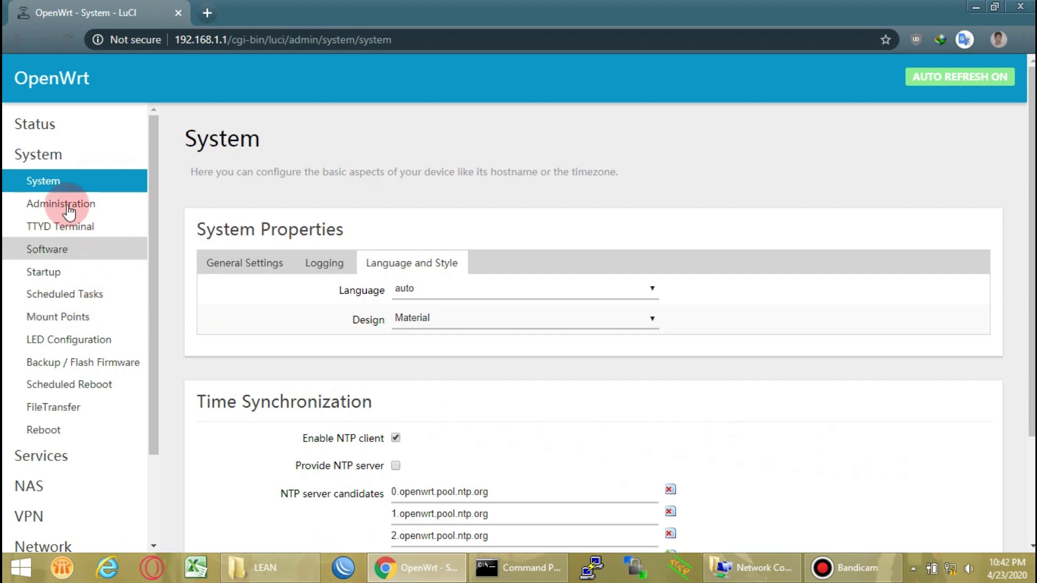
- Examine the router's status overview, from the system and memory details down to the DHCP leases and wireless controllers
left_click(40, 155)
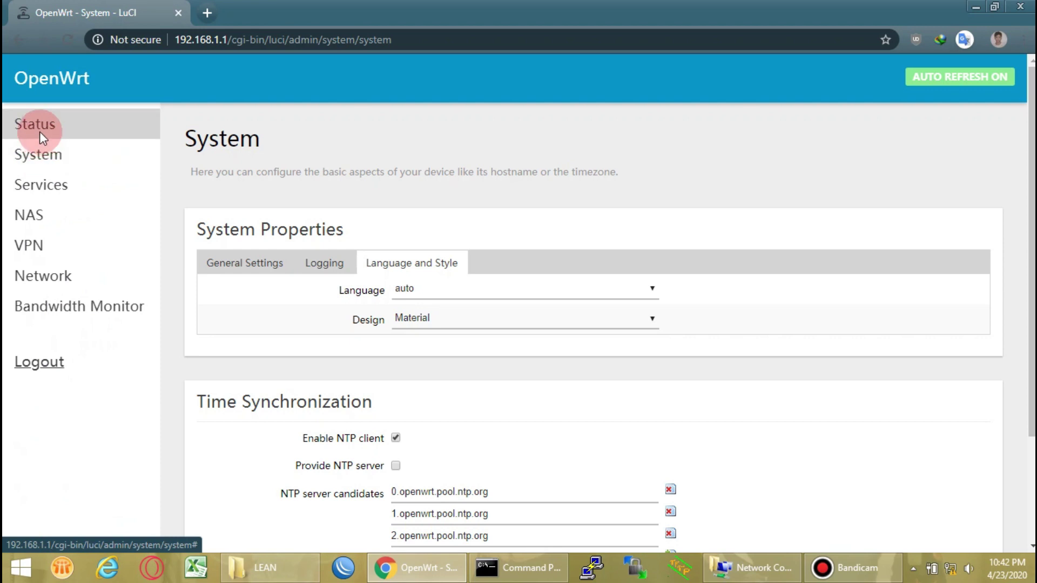
left_click(40, 132)
left_click(40, 150)
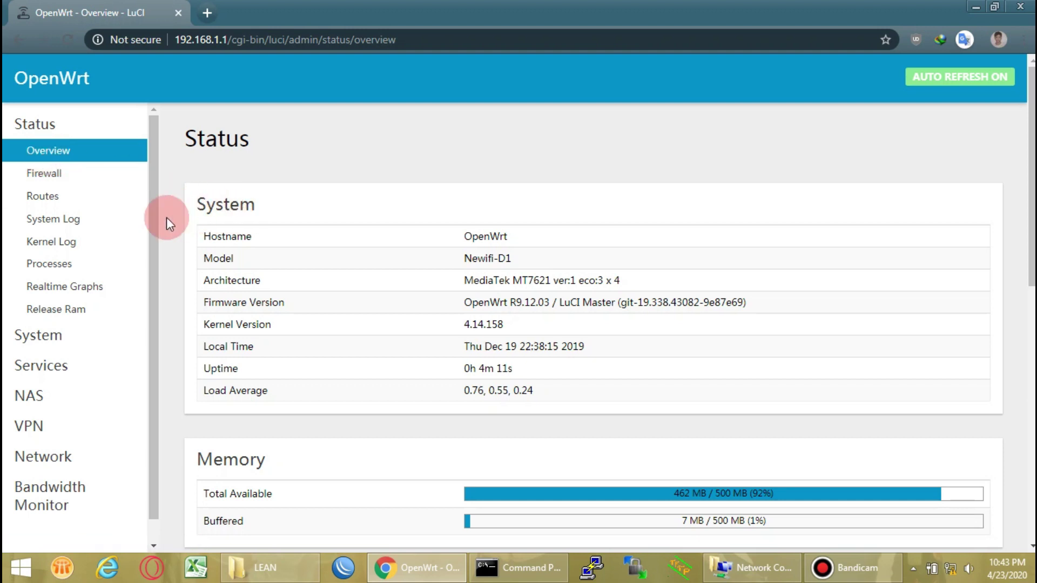
scroll(167, 217, "down", 3)
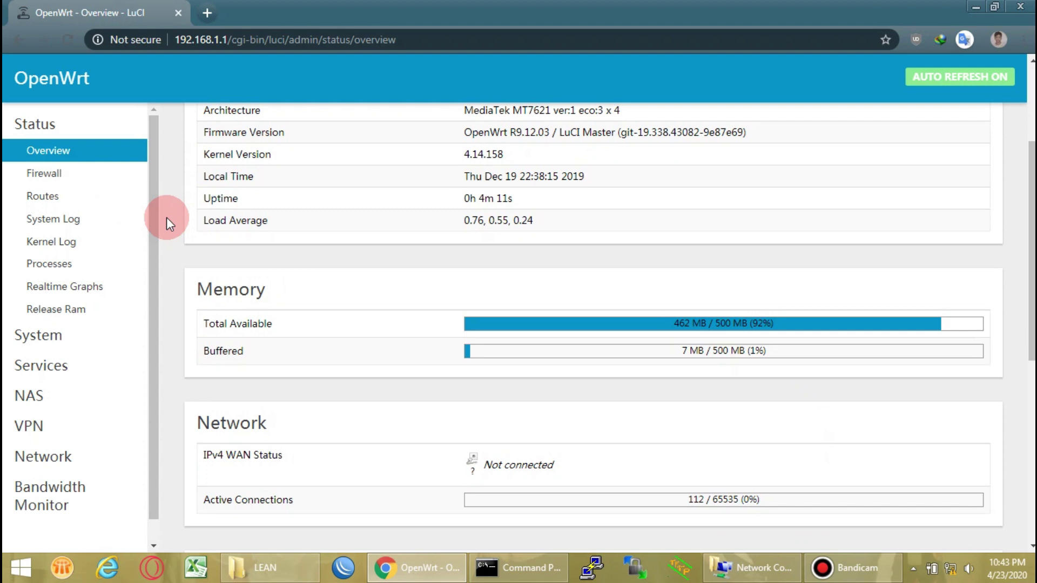
scroll(166, 217, "down", 4)
scroll(167, 217, "down", 3)
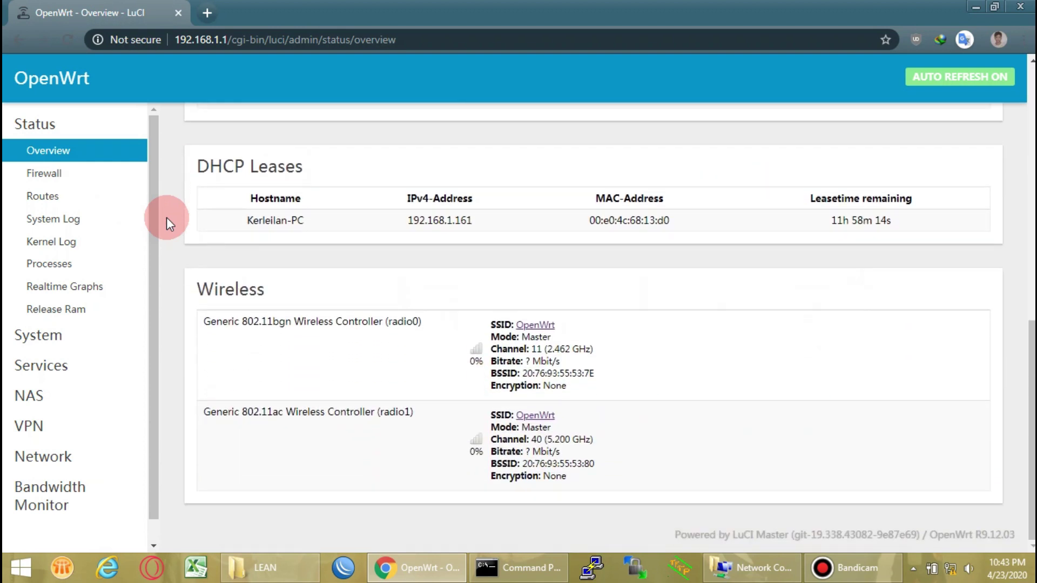
- Open the firewall status page and look through the chains of the Filter table
left_click(47, 176)
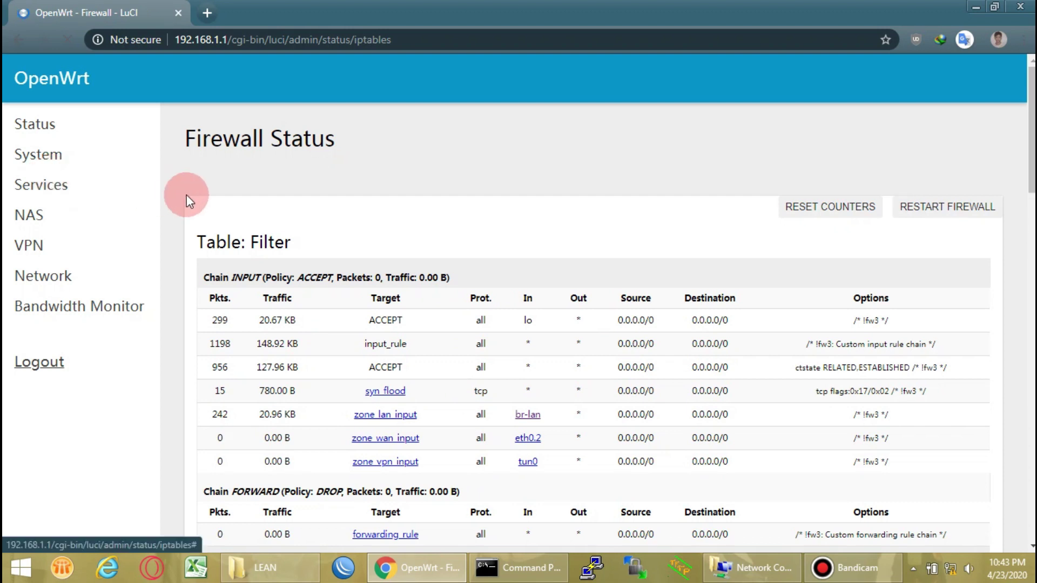
scroll(200, 197, "down", 5)
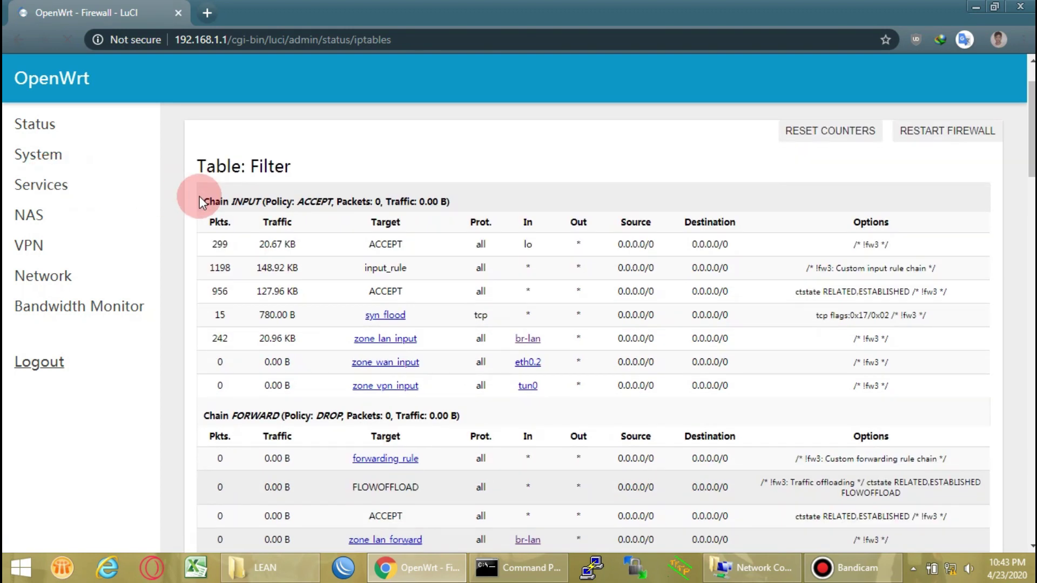
scroll(199, 196, "down", 4)
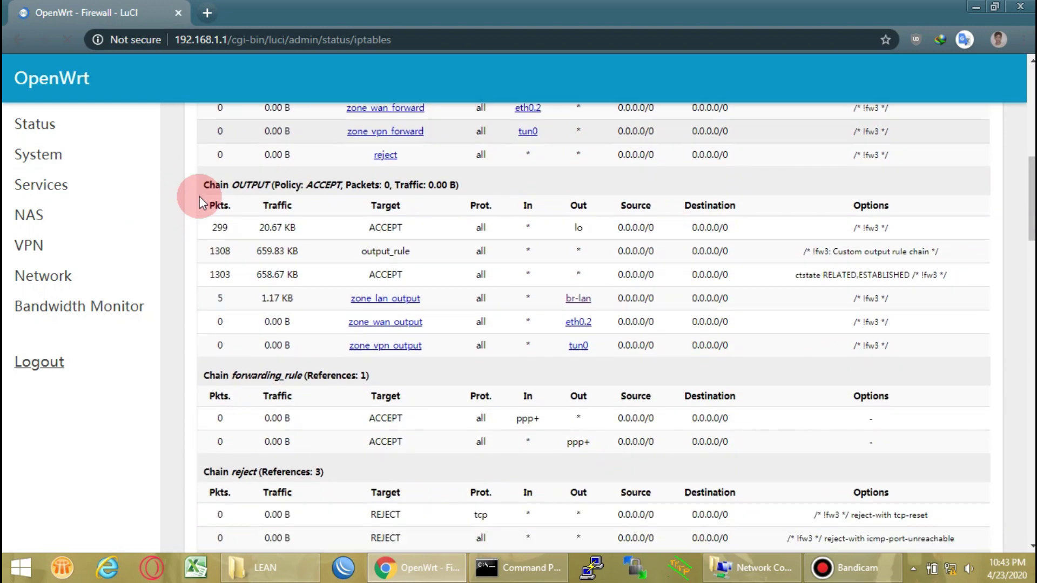
scroll(200, 196, "up", 7)
scroll(199, 196, "up", 3)
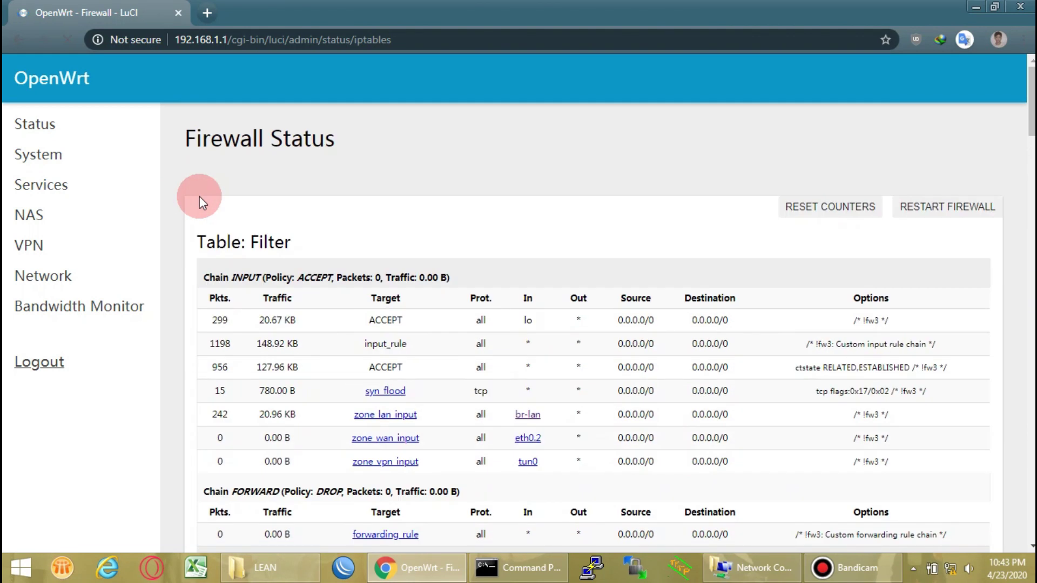
- Reset the packet and traffic counters on the firewall status page
left_click(836, 207)
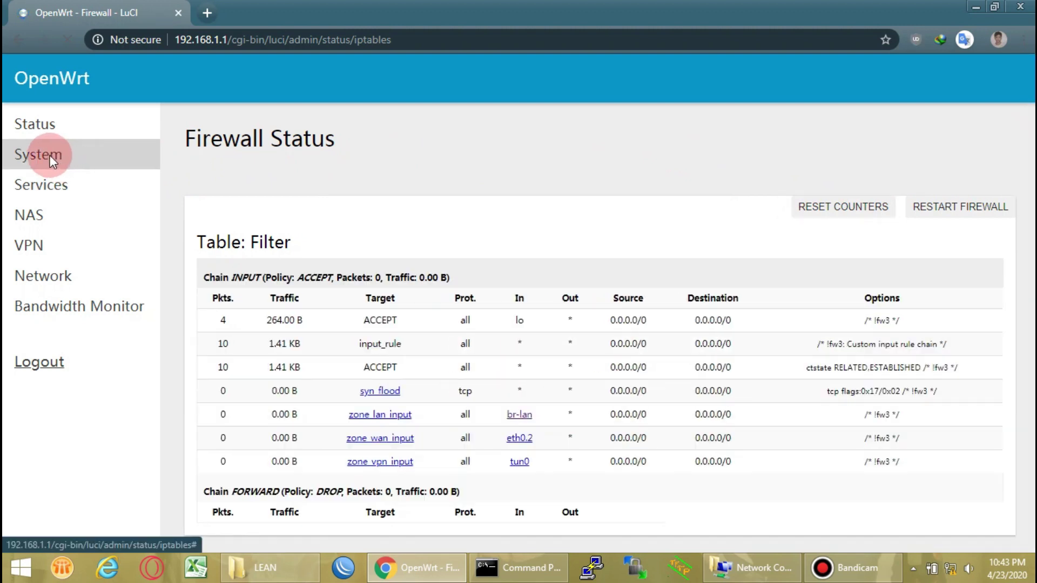
left_click(49, 154)
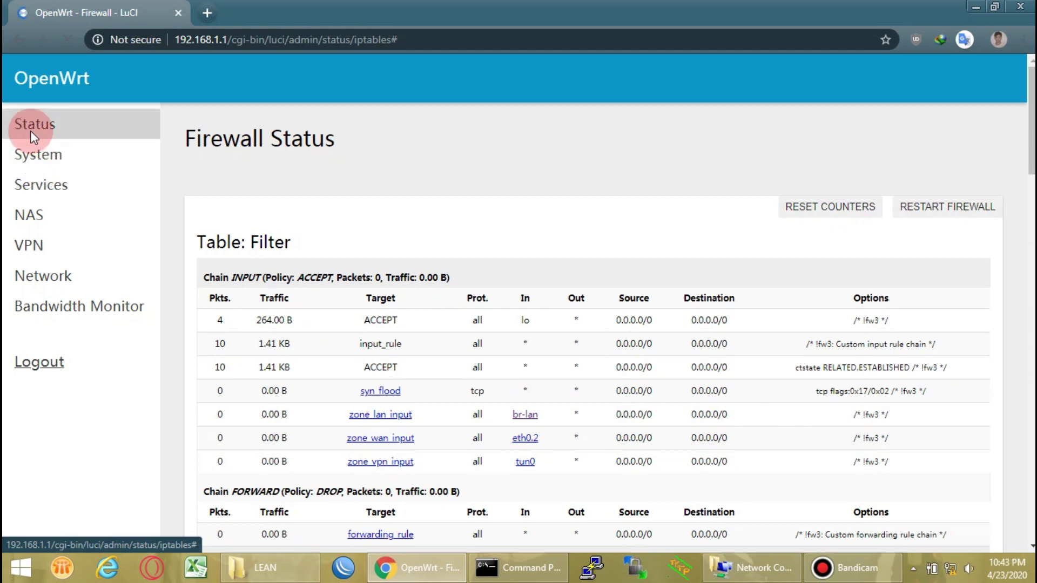
left_click(36, 163)
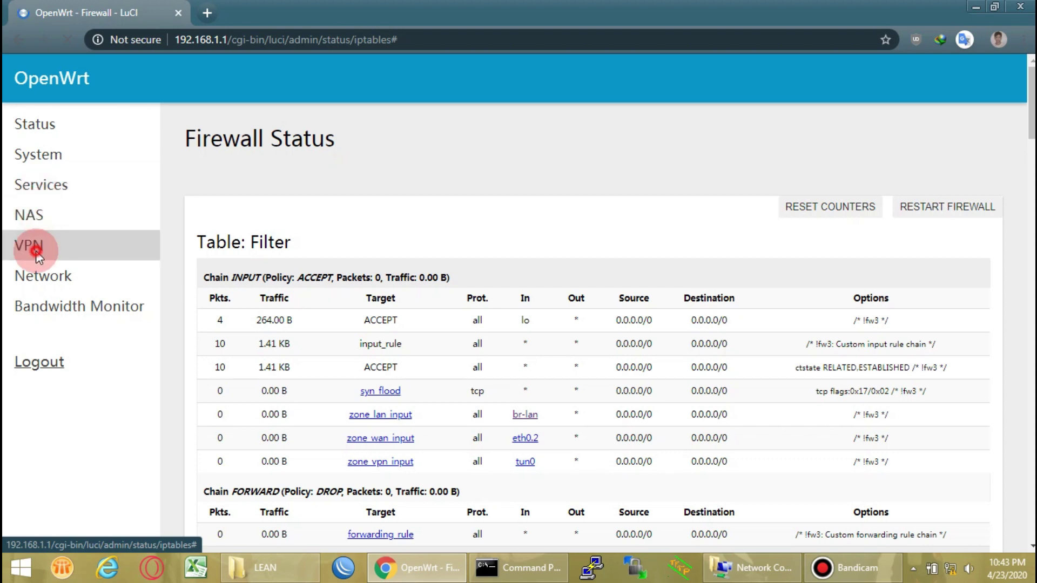
left_click(37, 76)
left_click(13, 47)
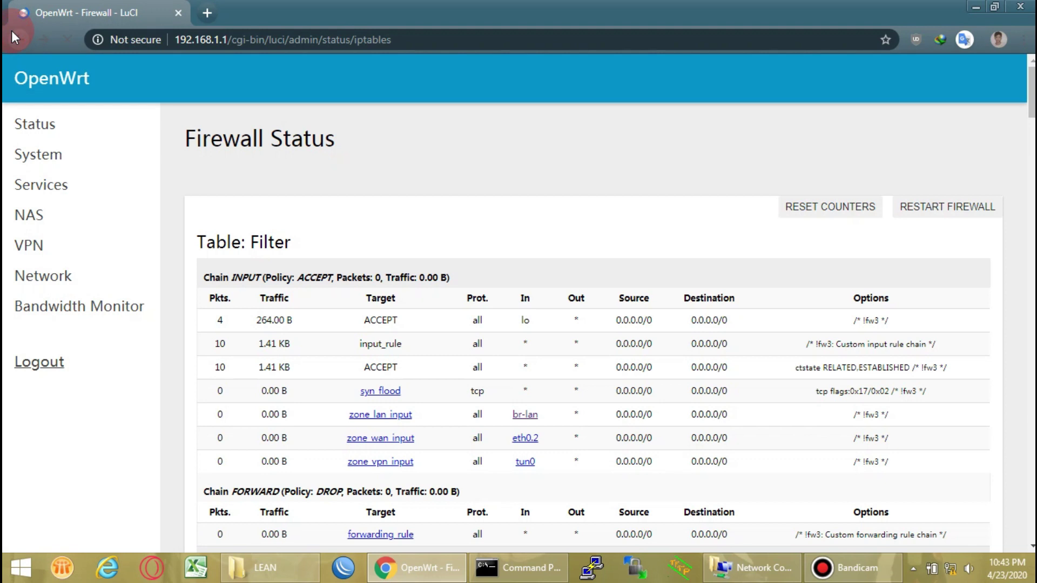
- Open the routes status page and return to the firewall status page
left_click(37, 125)
left_click(43, 201)
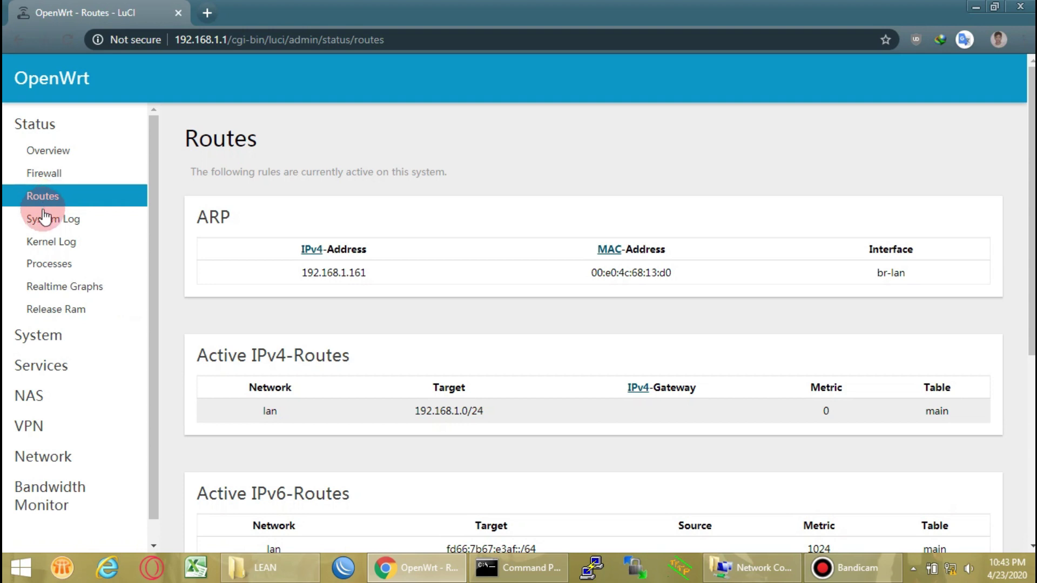
left_click(42, 174)
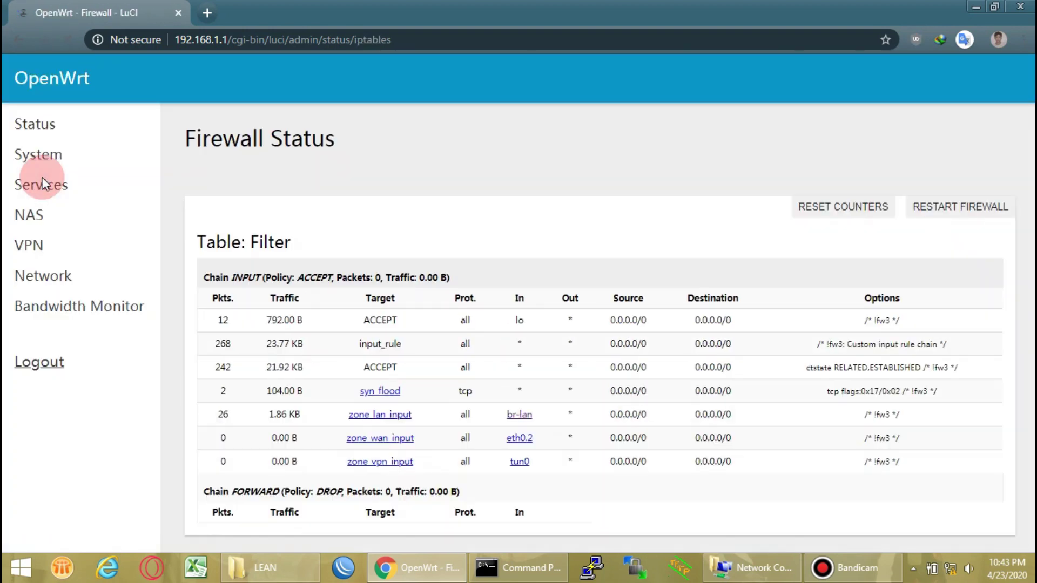
left_click(43, 158)
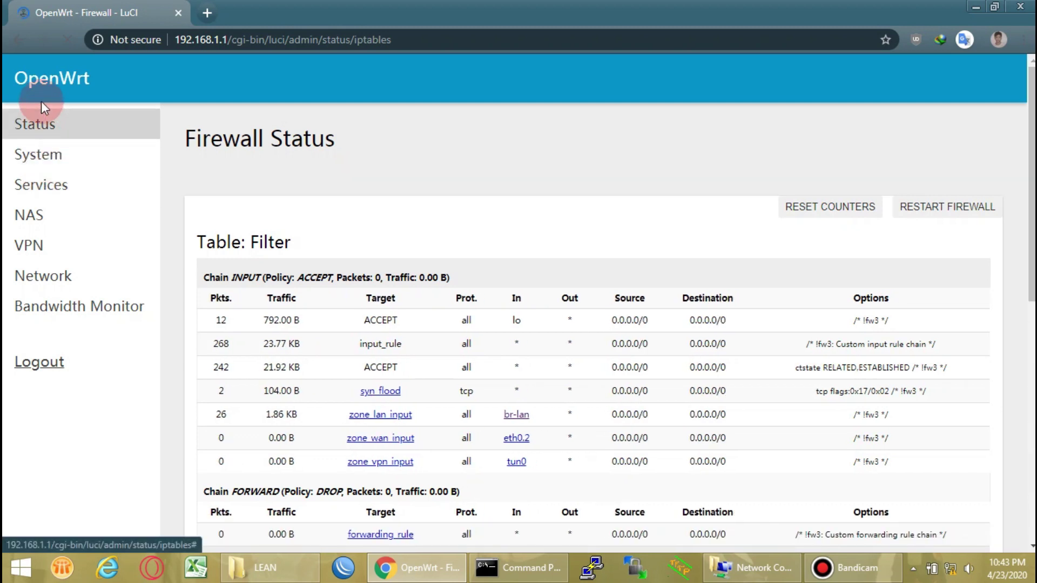
left_click(24, 76)
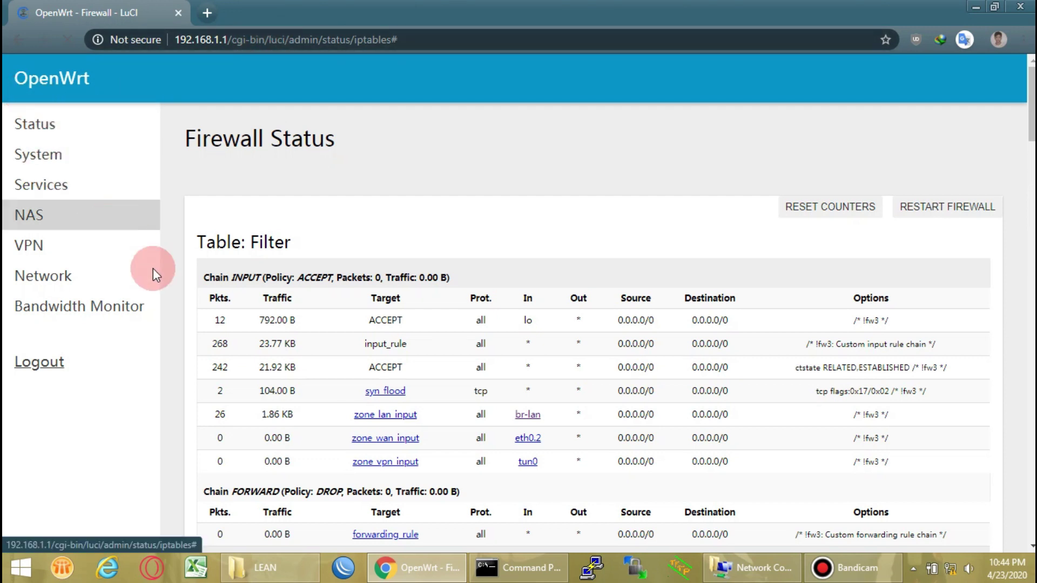
- Look through the firewall tables from the Filter table down to the zone_lan_helper chain of the Raw table
scroll(459, 446, "down", 6)
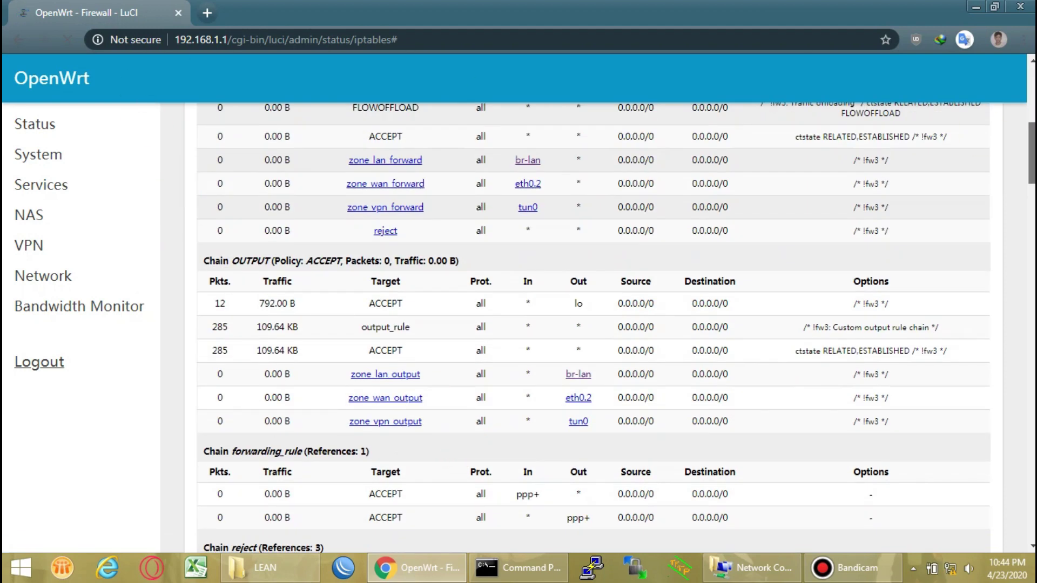
scroll(594, 324, "down", 20)
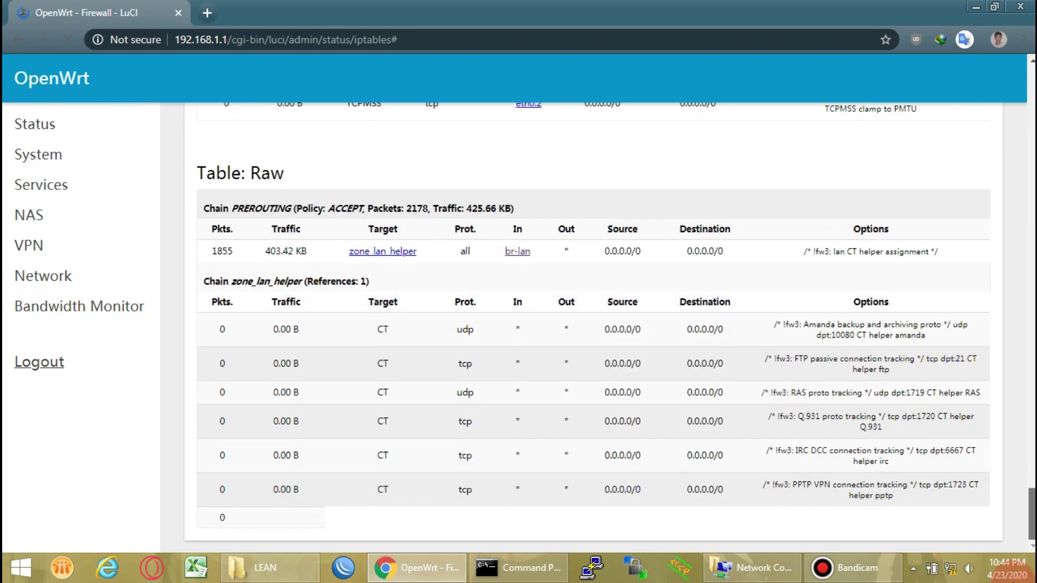
scroll(594, 324, "up", 20)
left_click(16, 91)
left_click(381, 147)
left_click(812, 199)
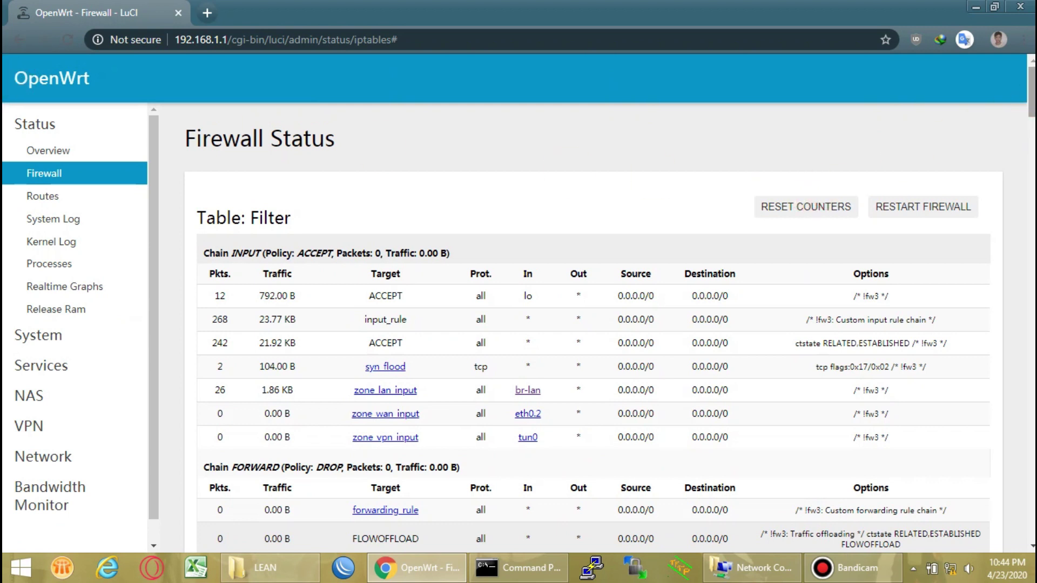
left_click(1032, 89)
left_click_drag(1033, 100, 1028, 515)
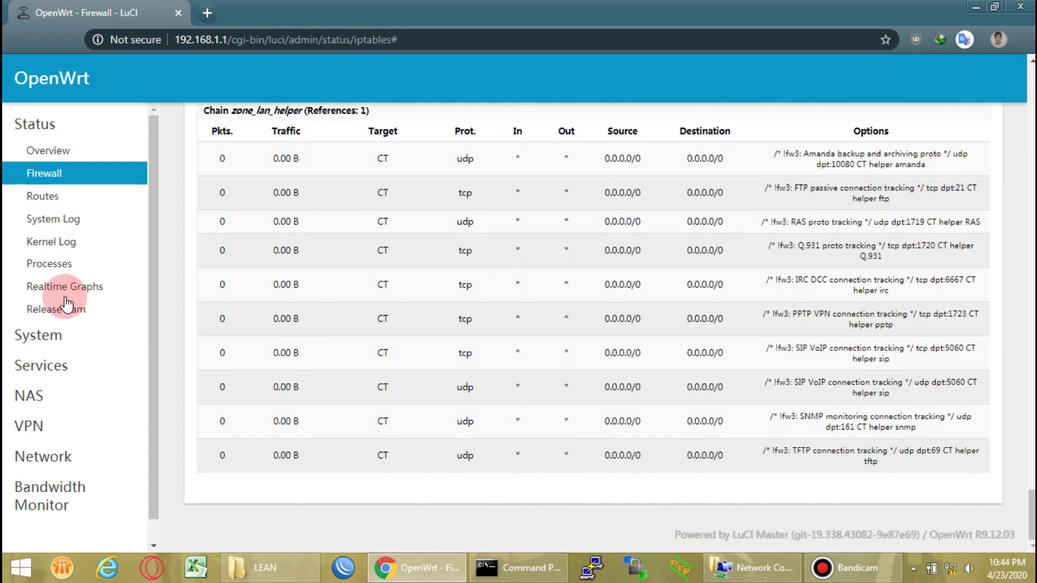
- Review the active IPv4 and IPv6 routes, and look through the system log down to its last entries
left_click(43, 199)
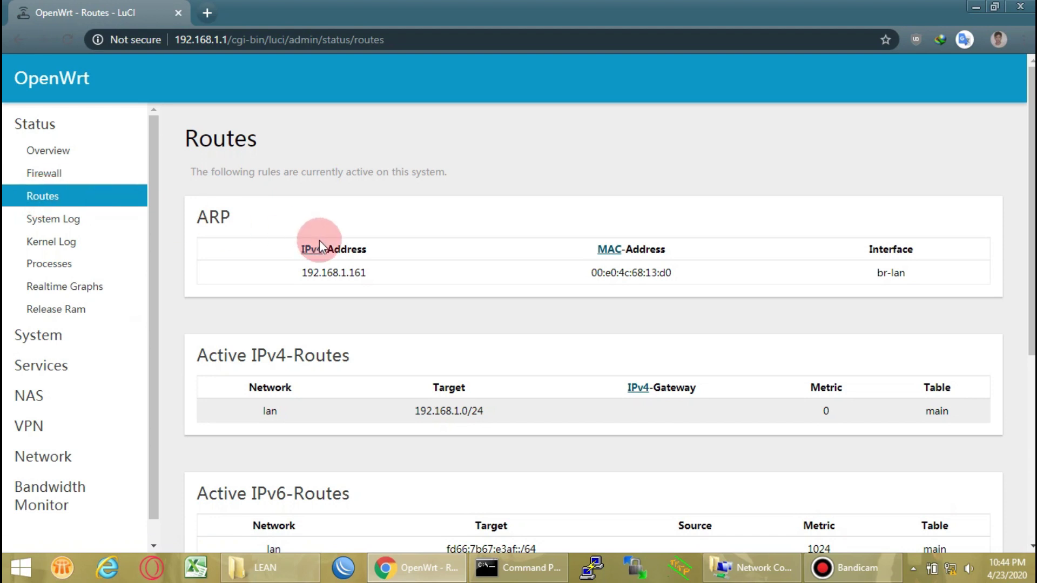
scroll(319, 240, "down", 5)
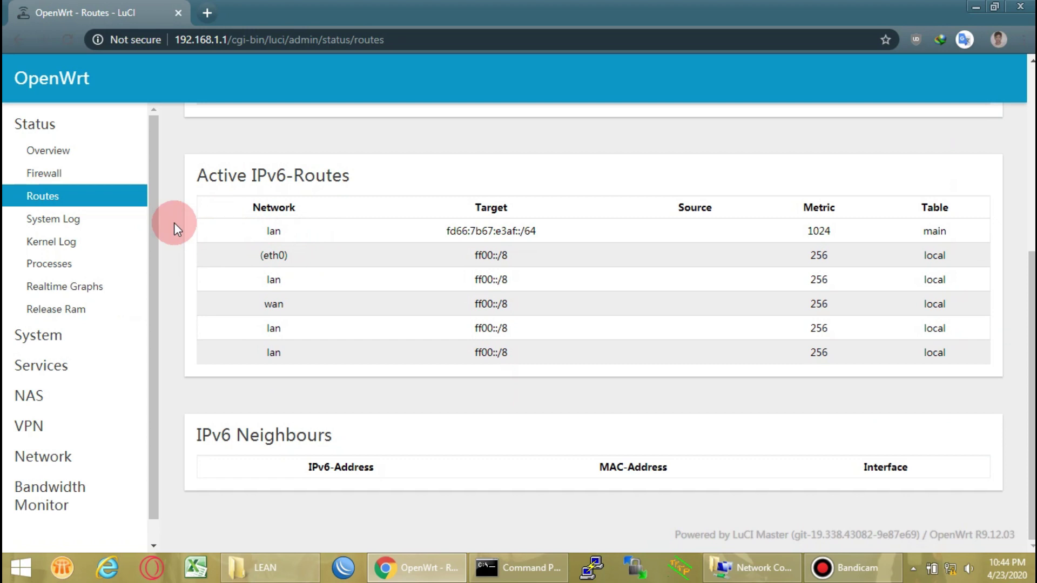
left_click(65, 217)
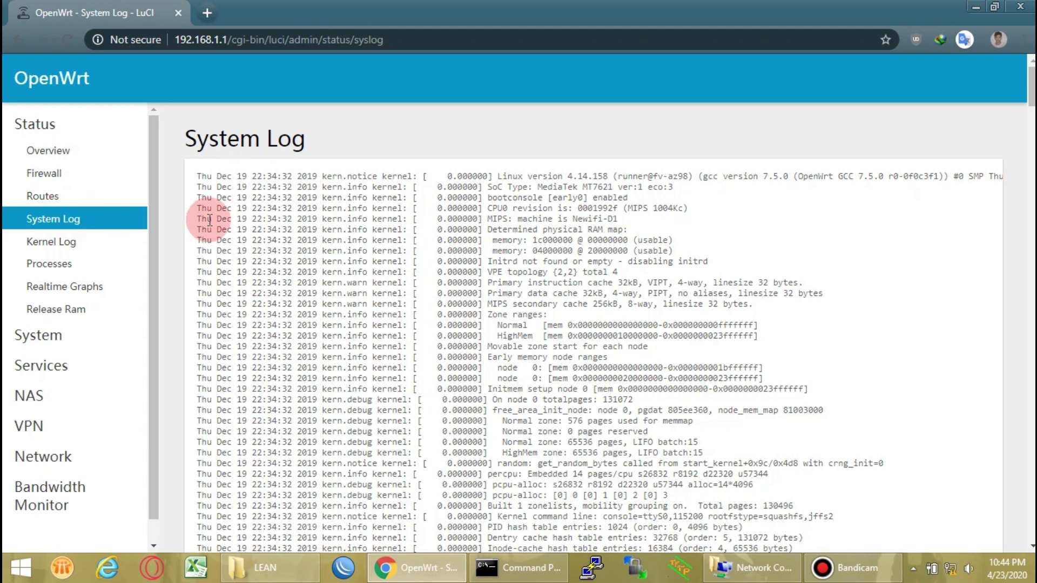
scroll(210, 221, "down", 3)
scroll(210, 222, "down", 15)
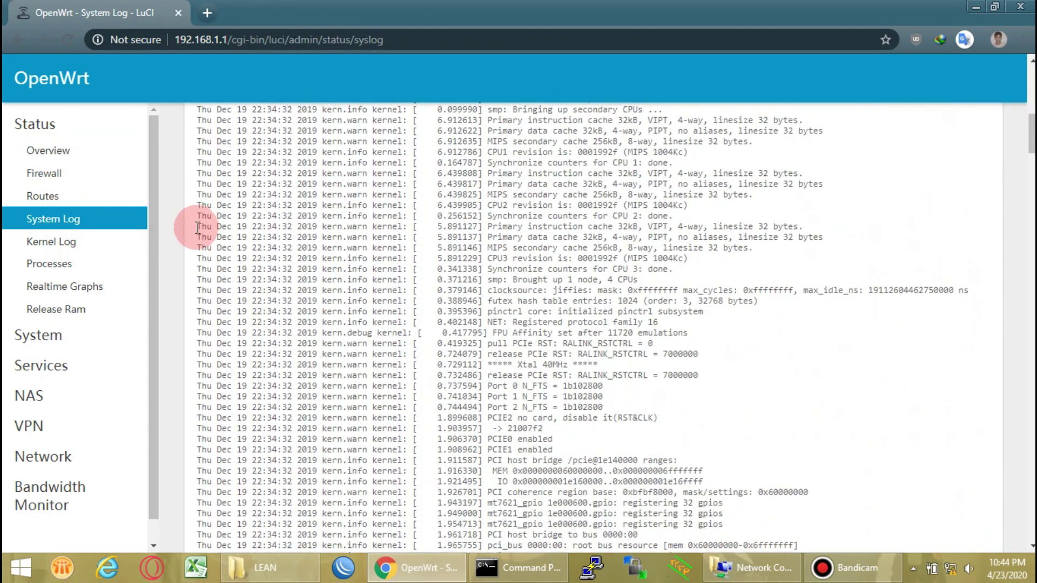
left_click_drag(1028, 167, 967, 552)
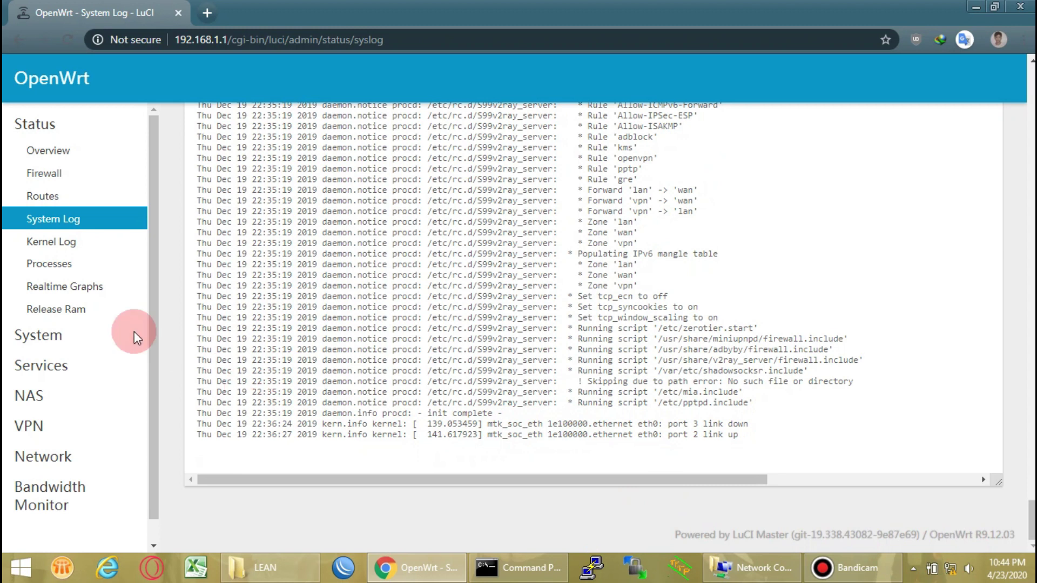
- View the kernel log and the list of running system processes
left_click(45, 251)
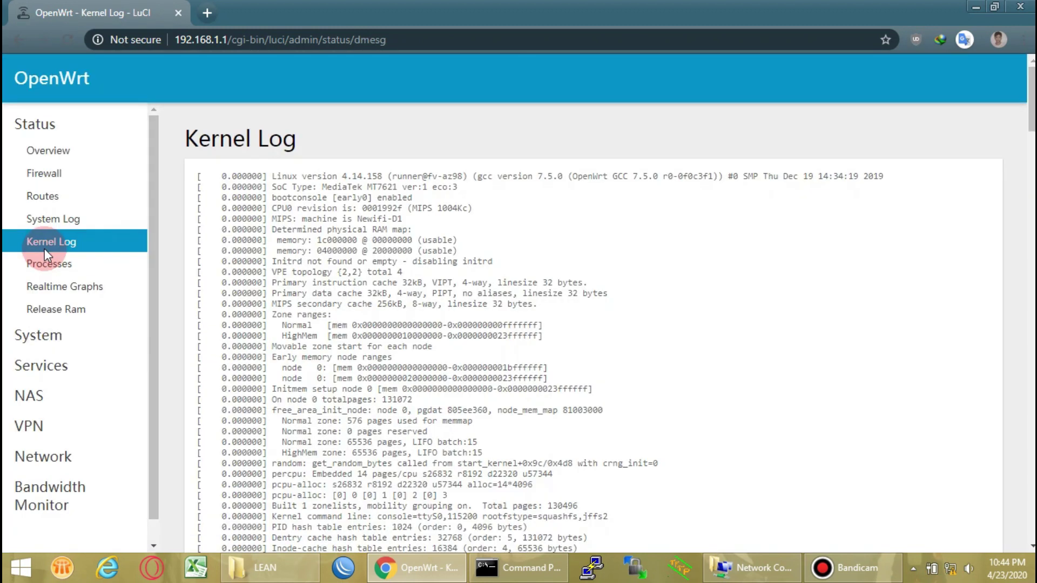
left_click(33, 258)
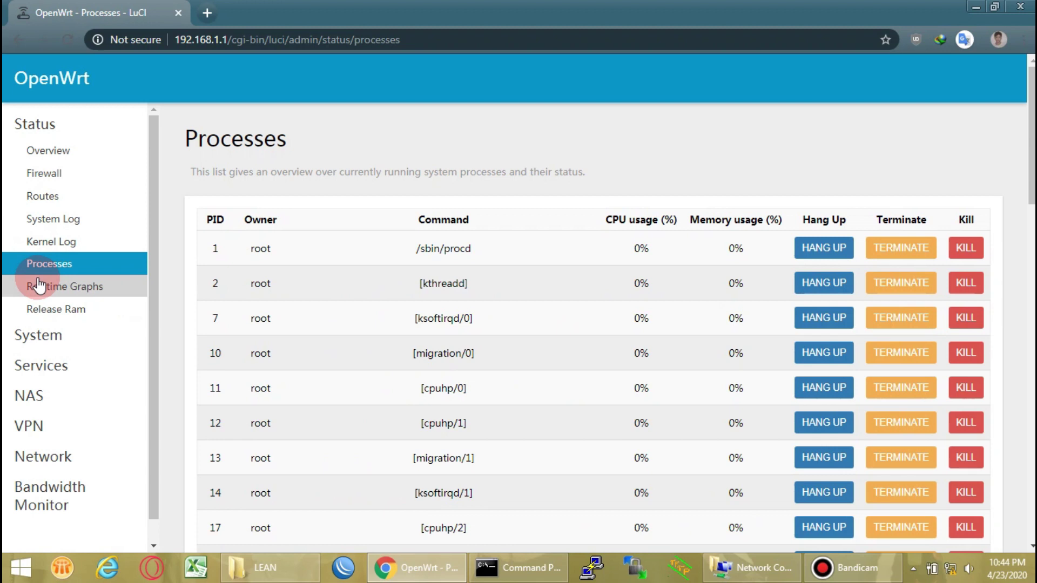
- Release the router's RAM and open the system properties page
left_click(39, 302)
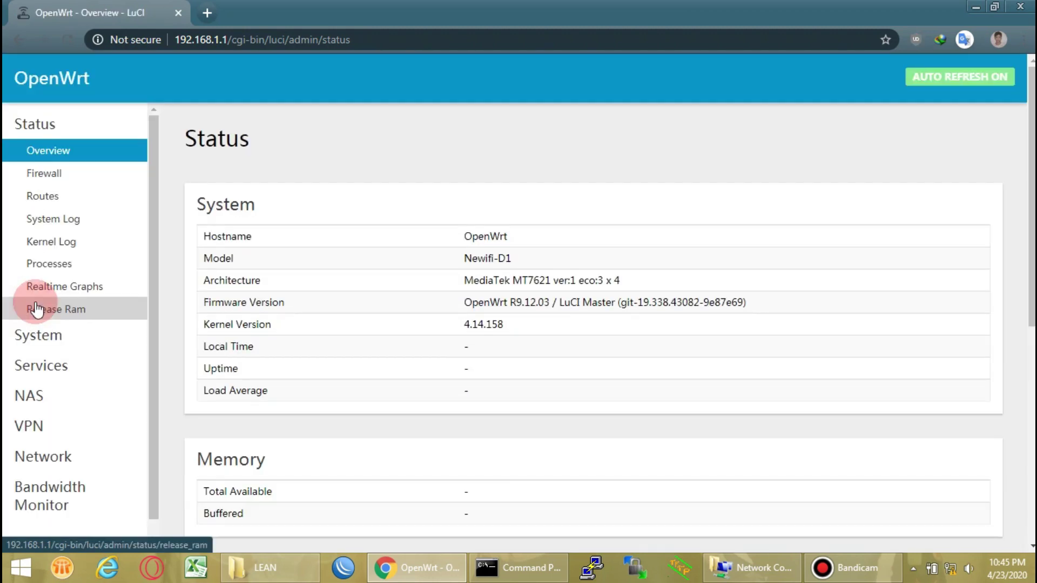
left_click(27, 335)
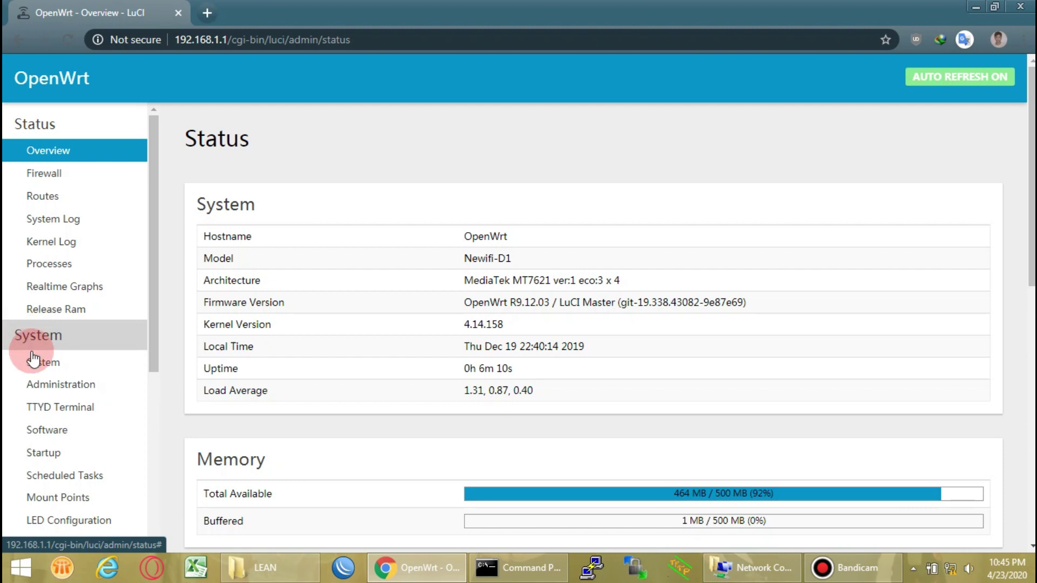
left_click(35, 363)
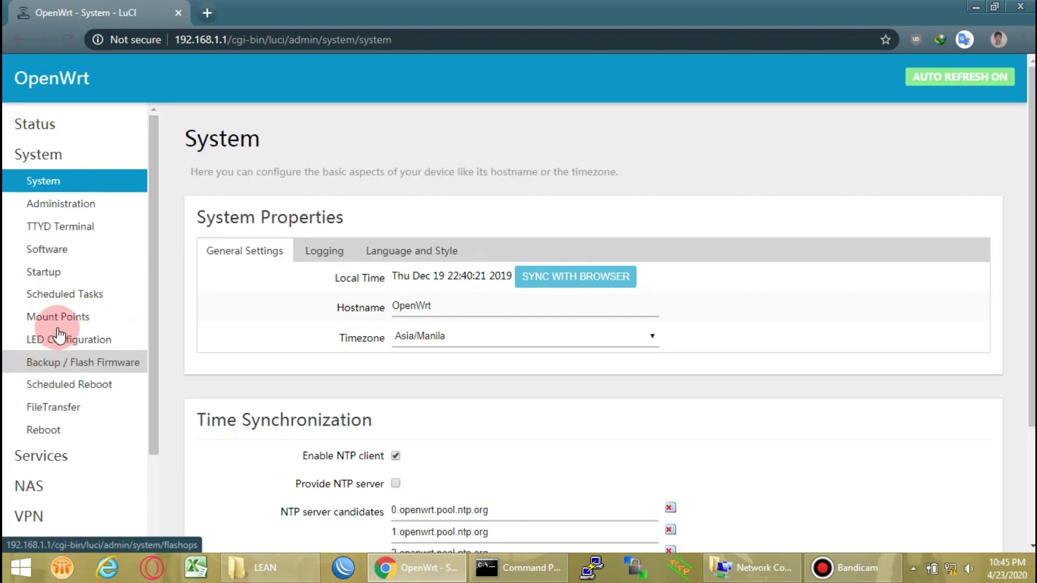
- Review the router password, SSH access and SSH-Keys sections of the administration page, and open the TTYD terminal
left_click(75, 205)
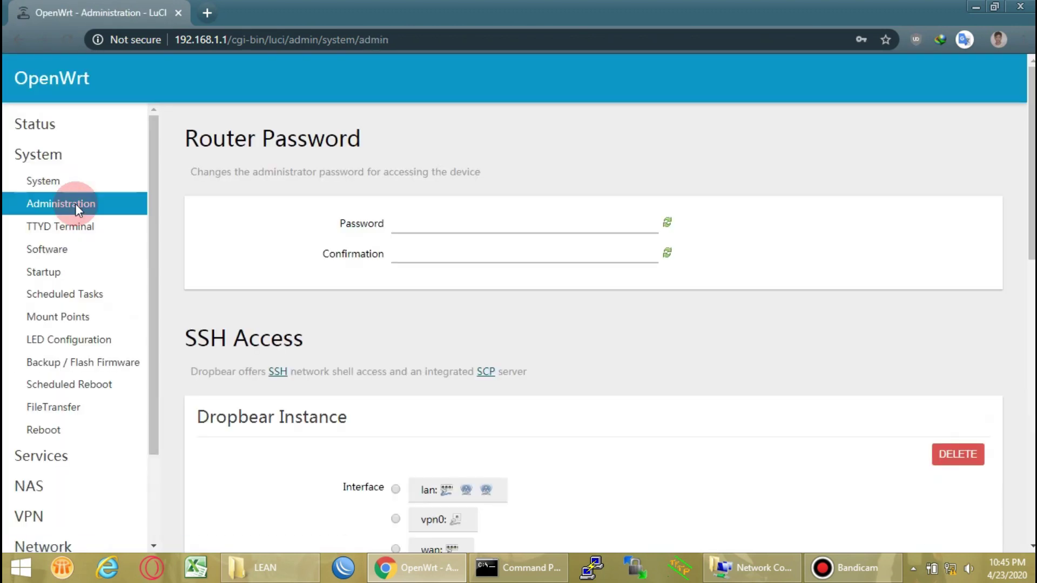
scroll(76, 203, "down", 2)
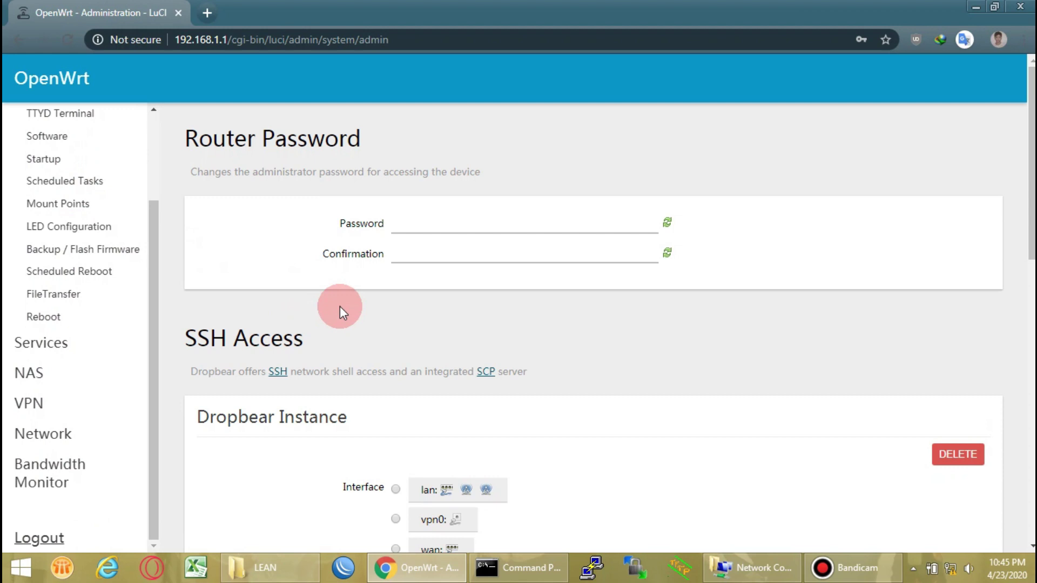
scroll(394, 324, "down", 1)
scroll(395, 324, "down", 8)
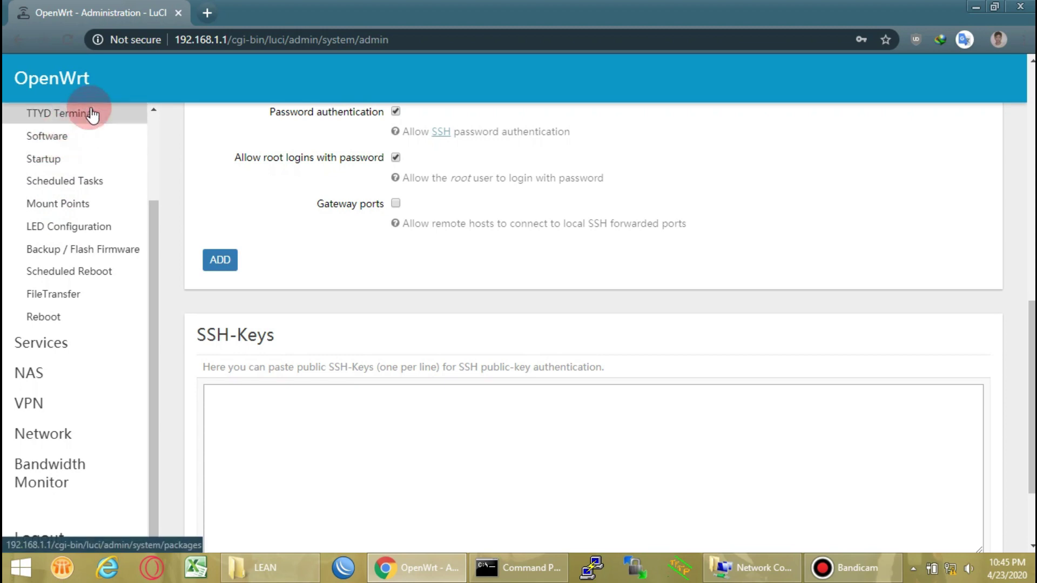
scroll(153, 104, "up", 1)
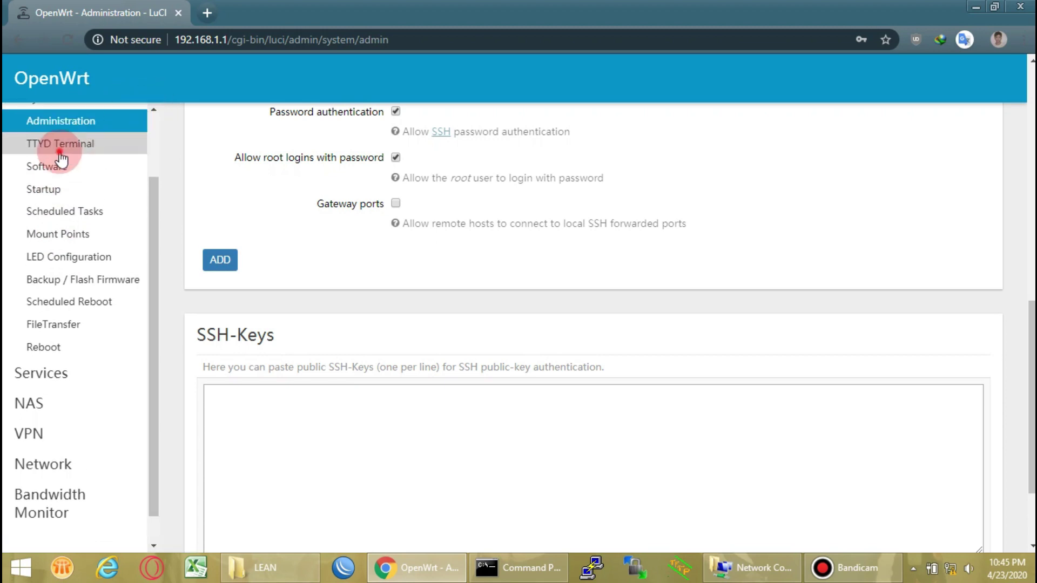
left_click(61, 153)
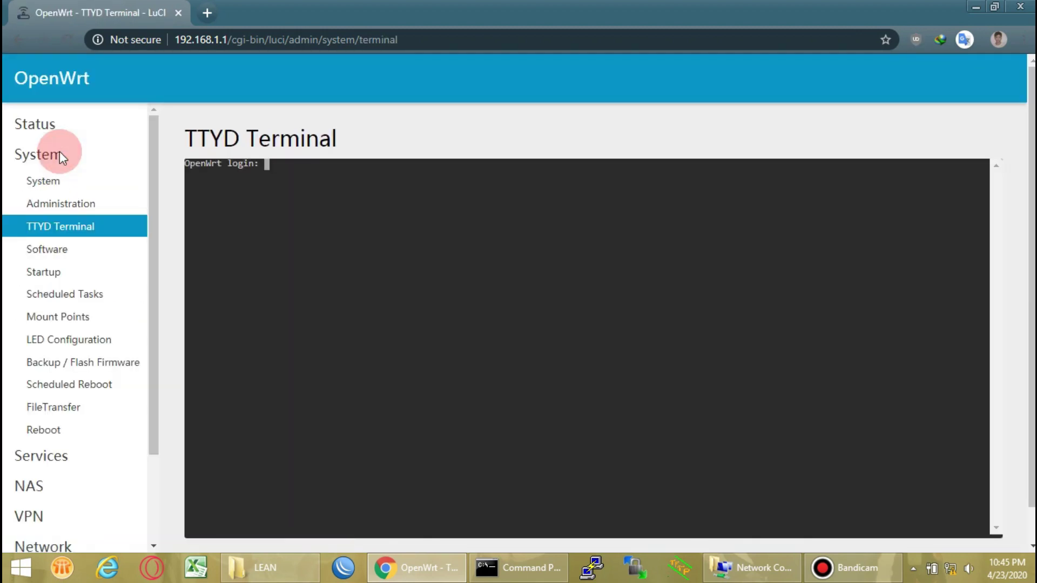
- Leave the terminal for the software page and look through the list of installed packages
left_click(54, 250)
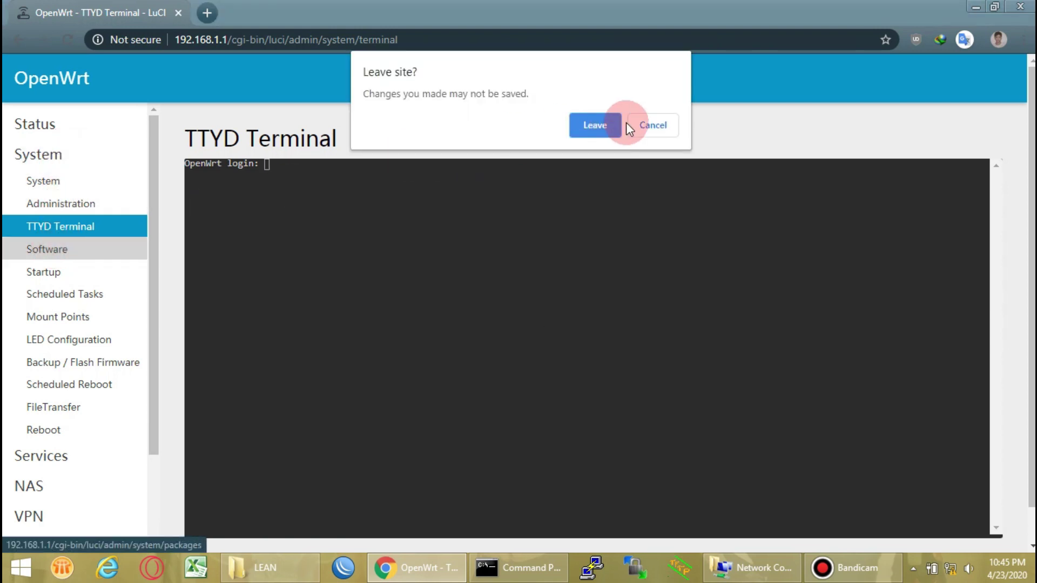
left_click(605, 128)
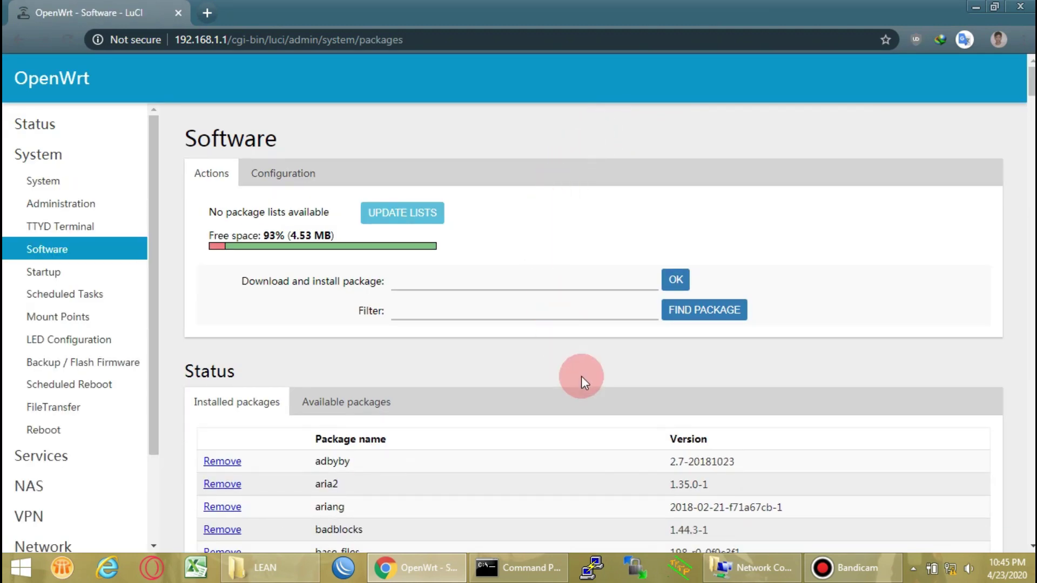
scroll(581, 376, "down", 4)
scroll(581, 376, "down", 4)
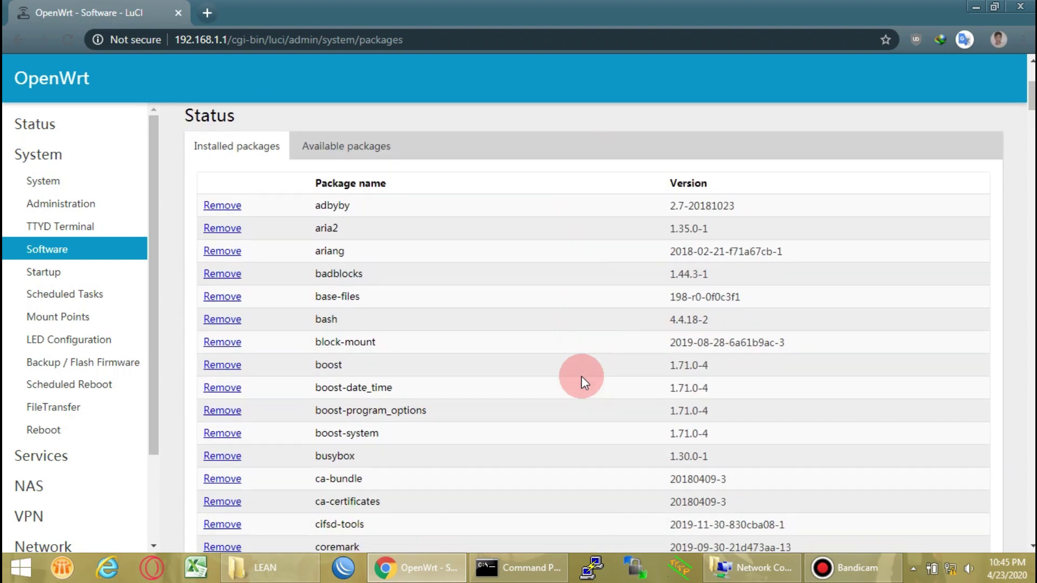
scroll(581, 376, "down", 5)
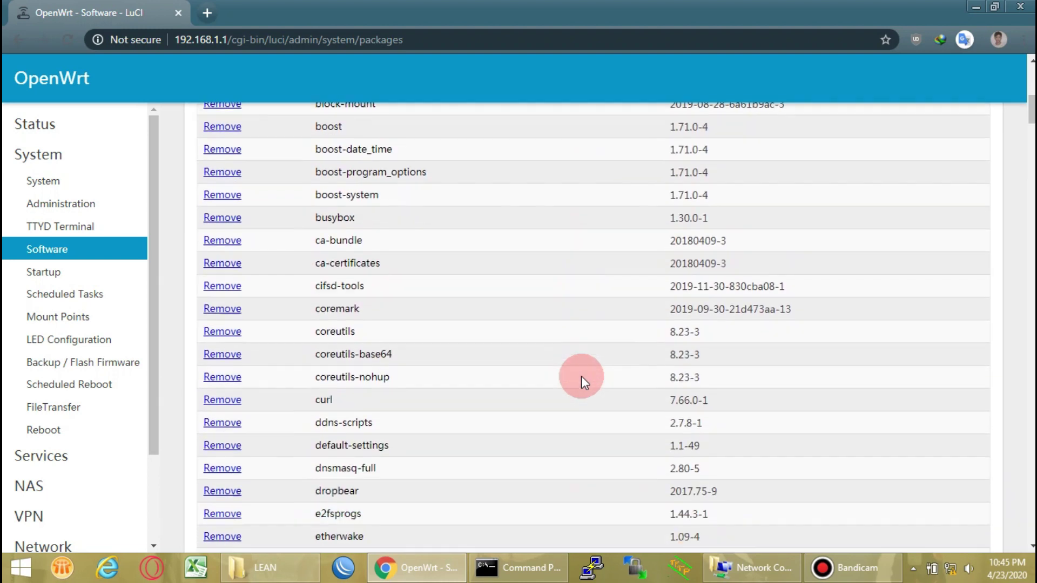
scroll(582, 376, "down", 3)
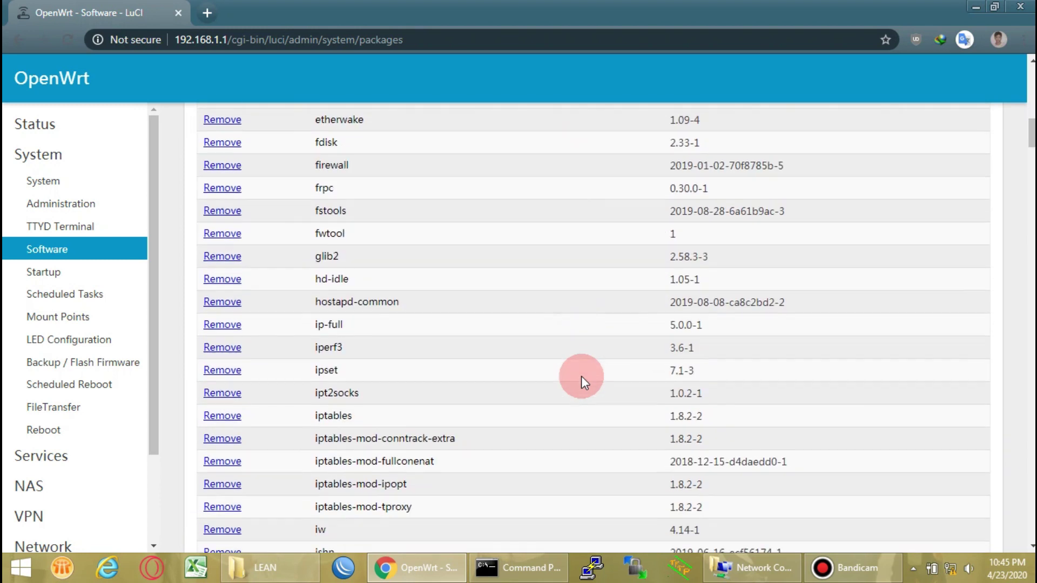
scroll(581, 376, "down", 3)
scroll(581, 376, "down", 9)
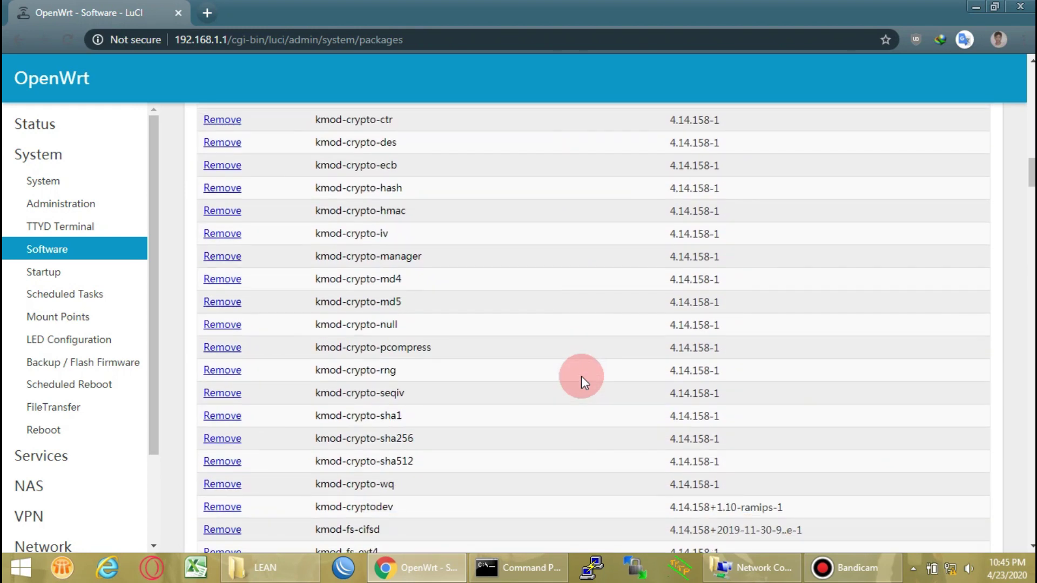
scroll(582, 376, "down", 11)
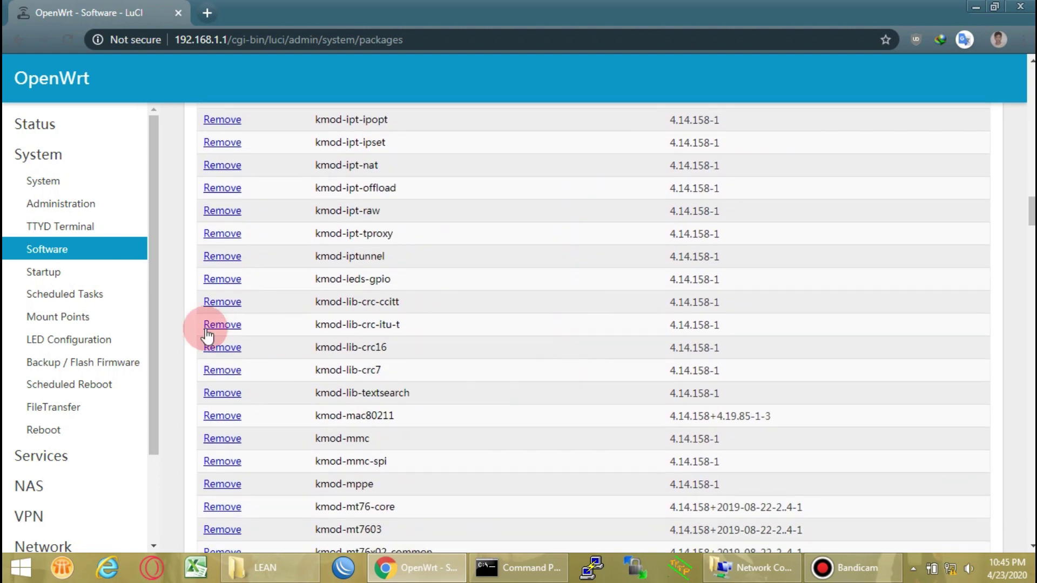
- Open the startup page listing the router's initscripts
left_click(29, 275)
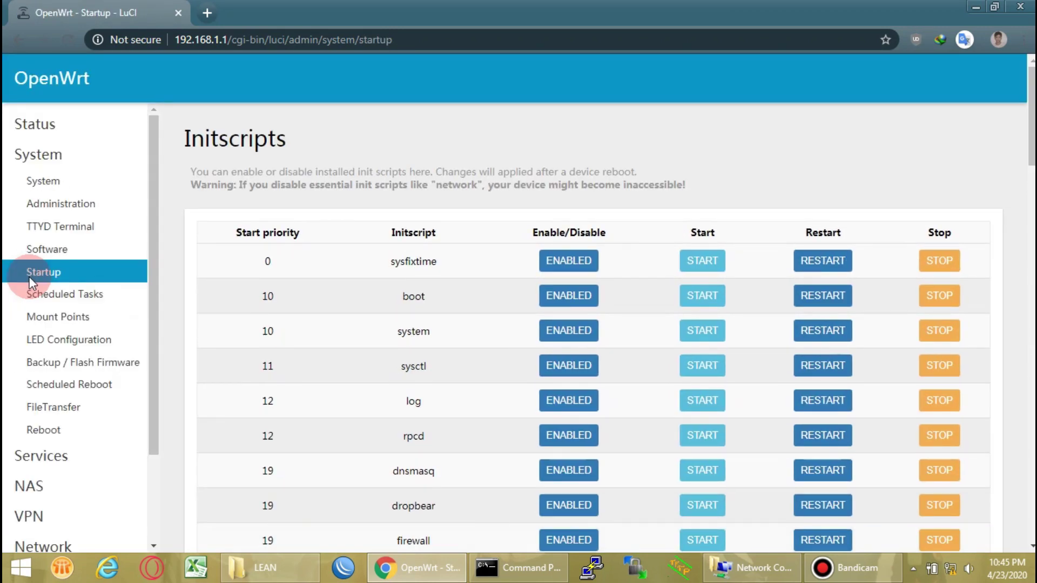
- Look through the Scheduled Tasks, Mount Points, LED Configuration and Backup / Flash Firmware pages
left_click(41, 296)
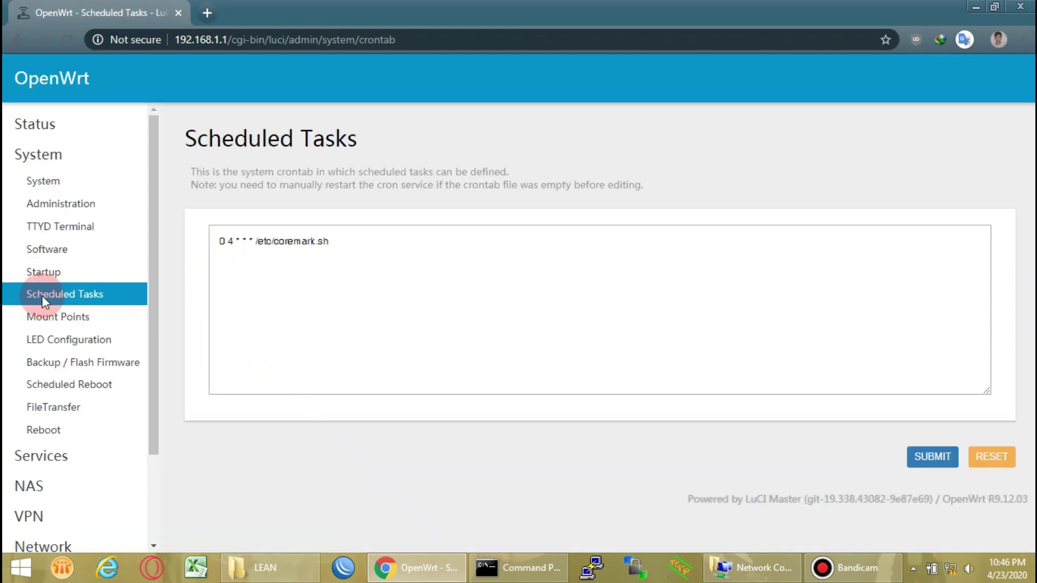
left_click(47, 313)
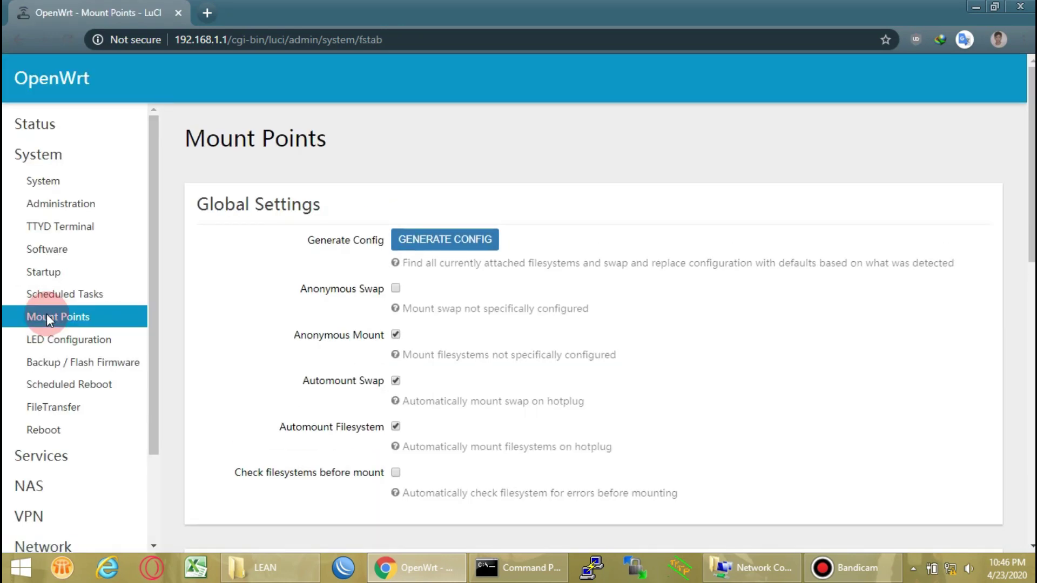
left_click(54, 345)
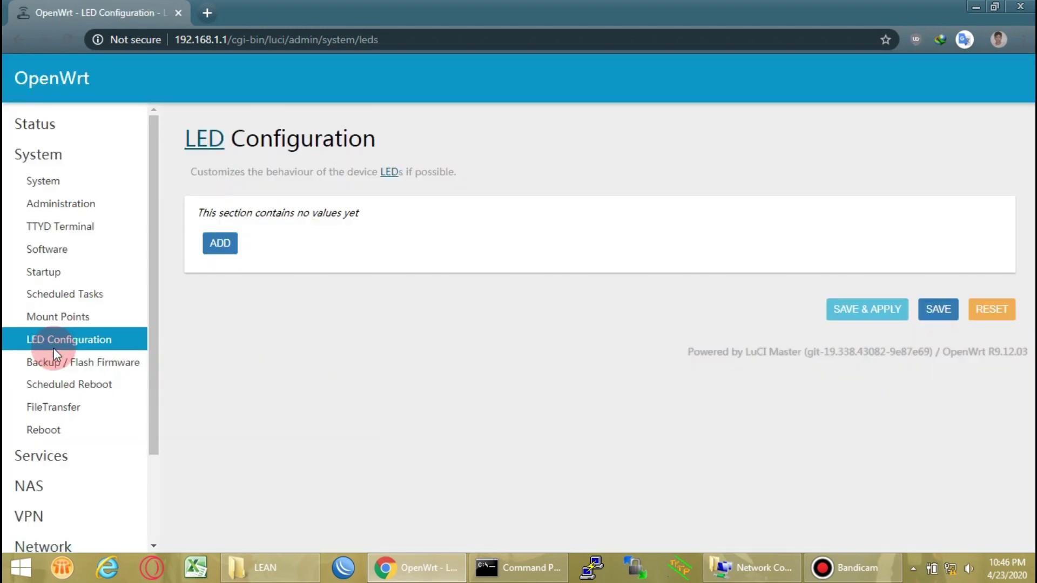
left_click(53, 365)
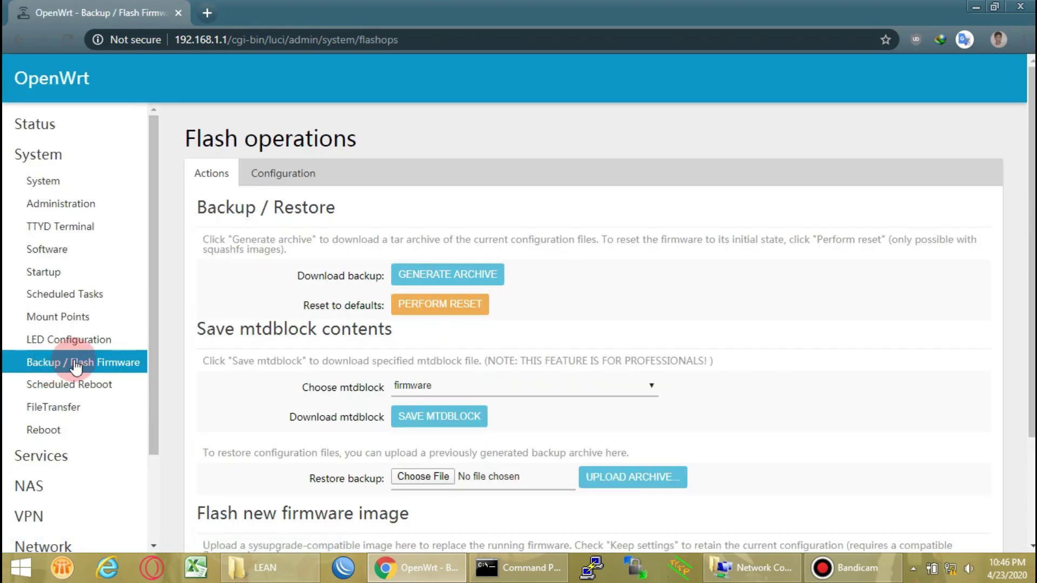
scroll(232, 370, "down", 3)
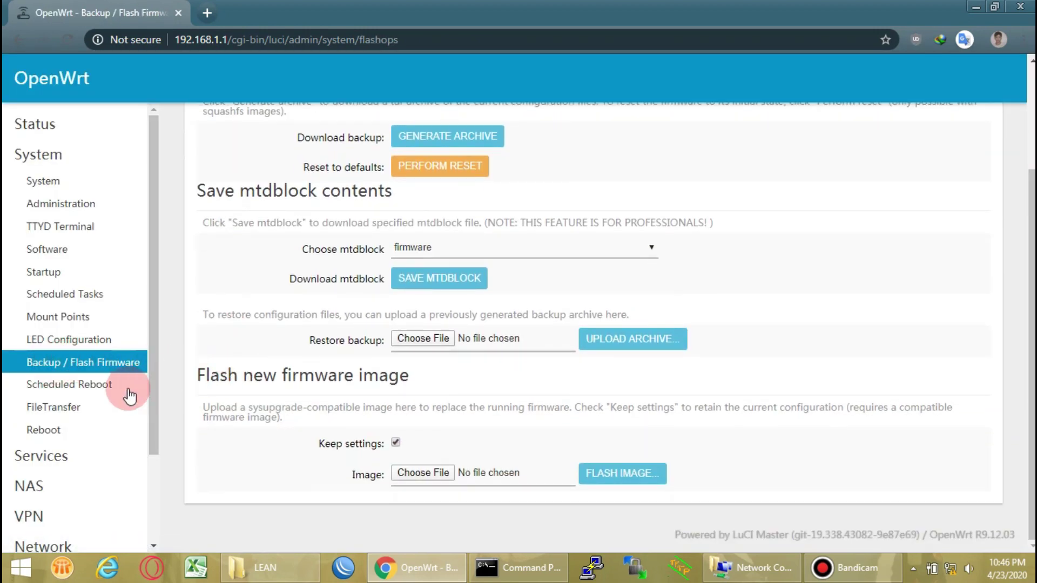
- View the Scheduled Reboot settings, the FileTransfer page down to its upload file list, and the Reboot page
left_click(106, 387)
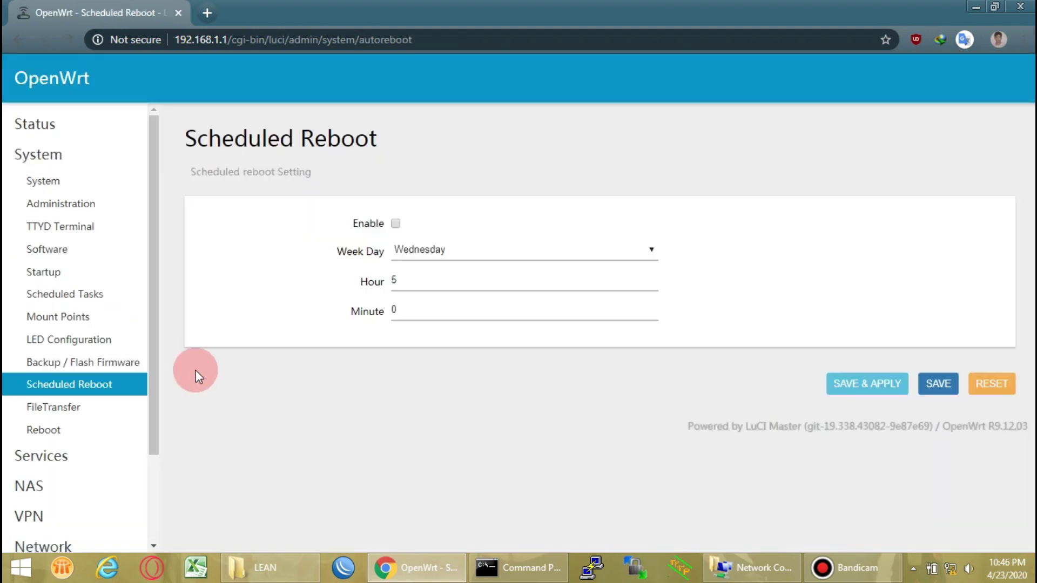
left_click(69, 406)
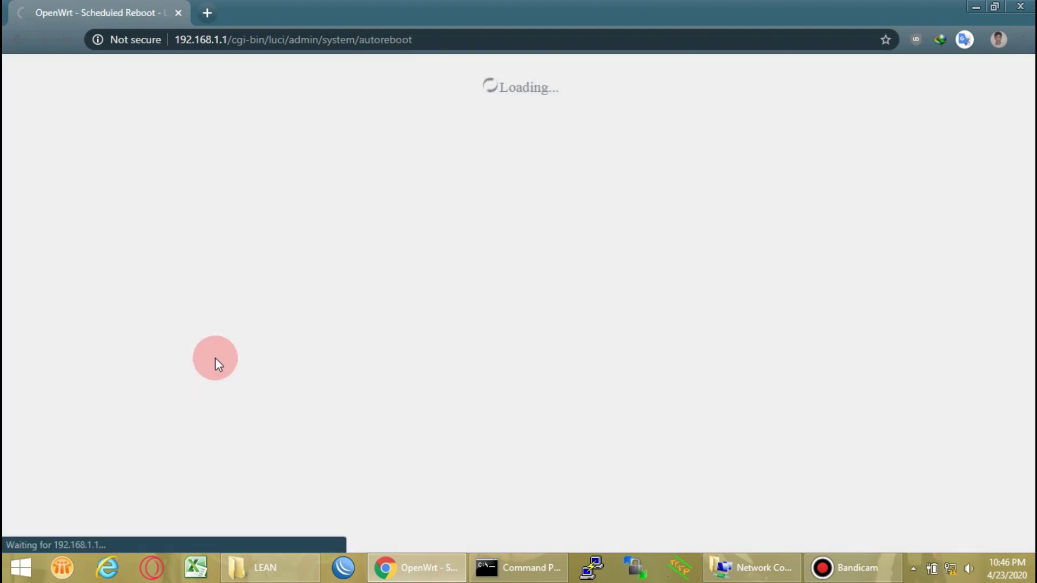
scroll(208, 357, "down", 2)
scroll(208, 357, "down", 2)
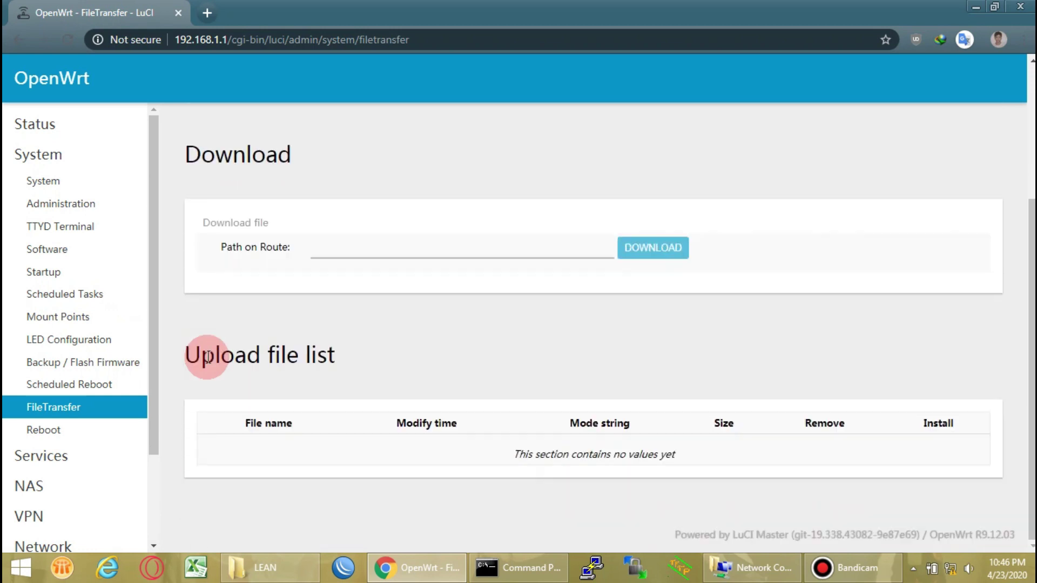
left_click(58, 431)
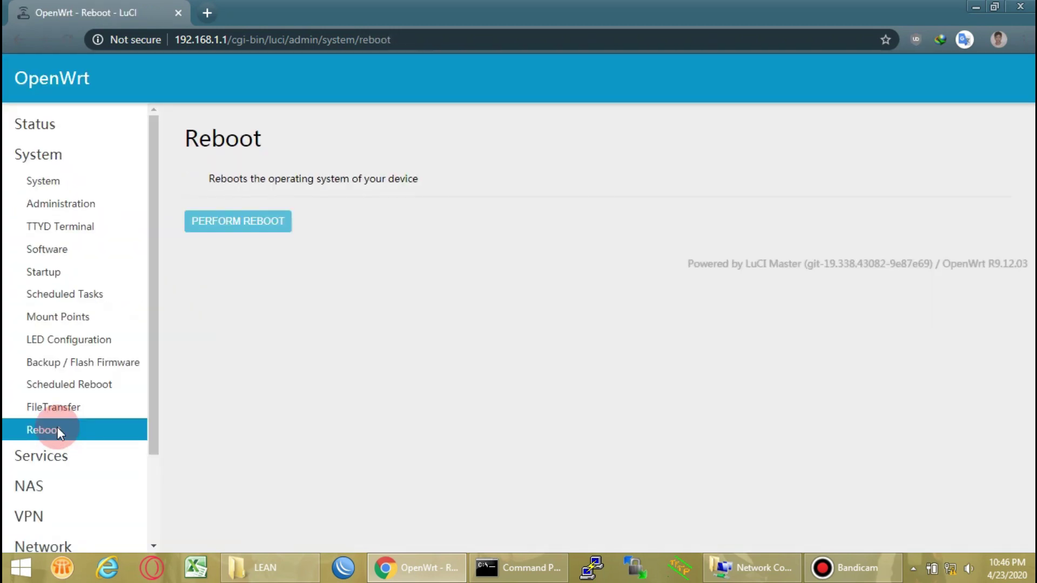
- Expand the Services section and review its ADBYBY Plus +, ShadowSocksR Plus+, Internet Access Schedule Control and Dynamic DNS pages
scroll(57, 426, "down", 2)
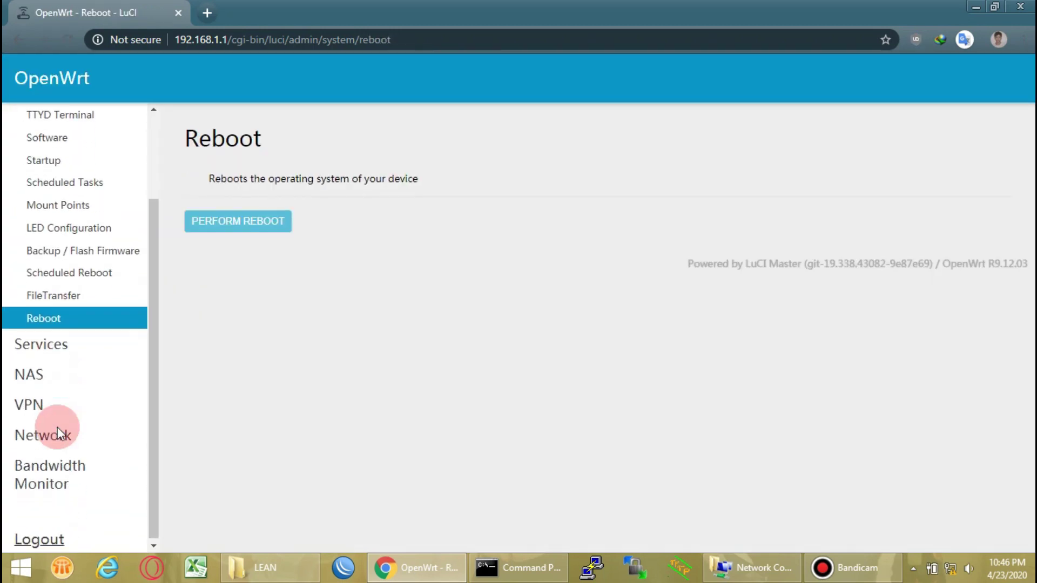
left_click(57, 343)
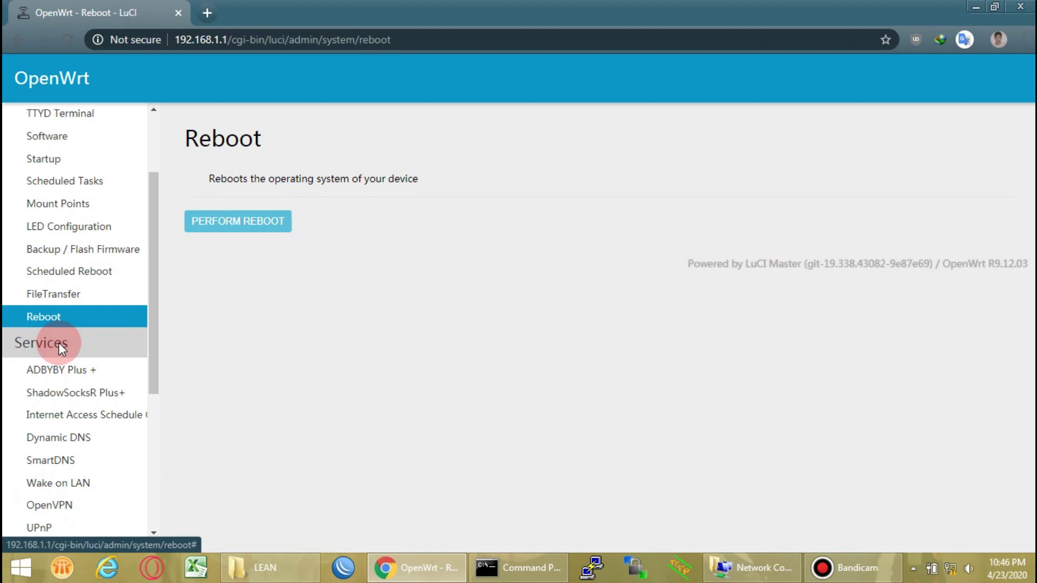
scroll(59, 342, "down", 3)
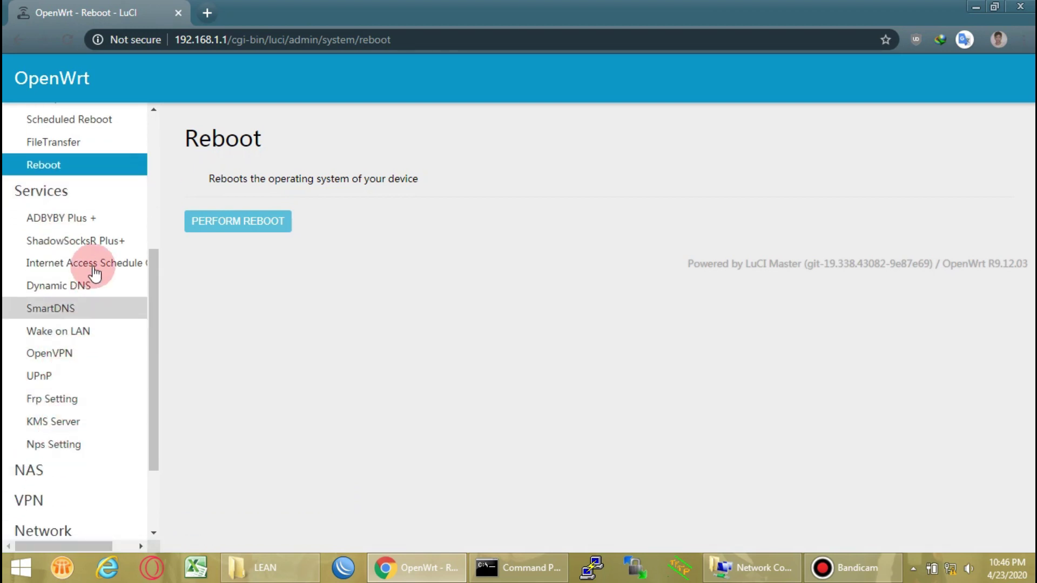
left_click(82, 218)
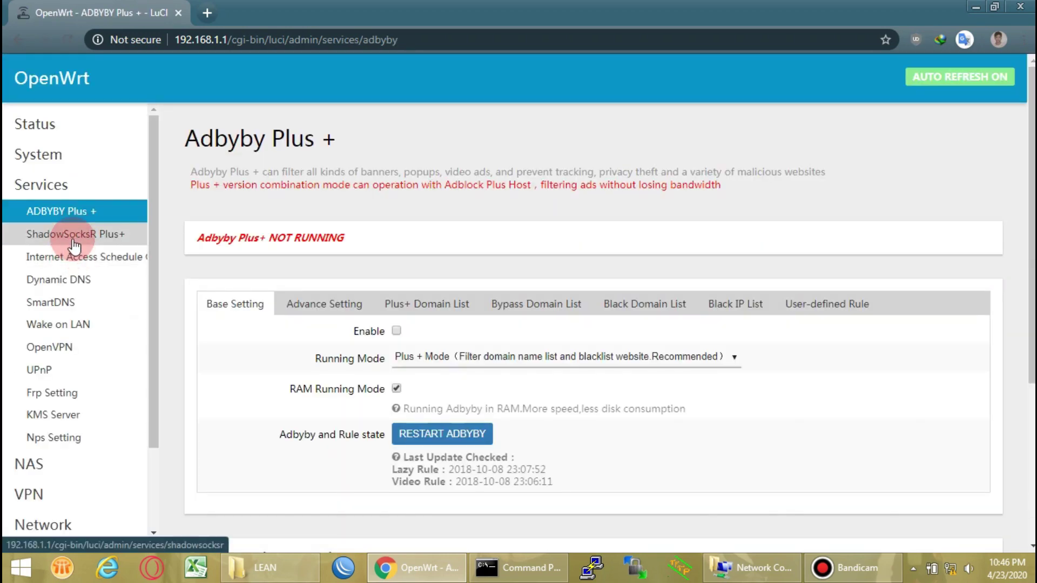
left_click(72, 239)
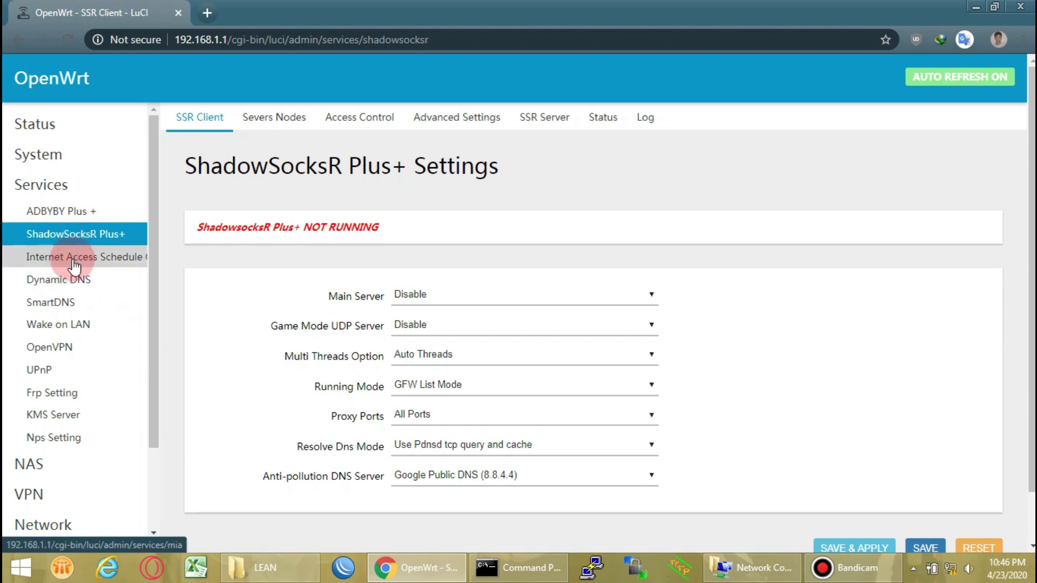
left_click(72, 258)
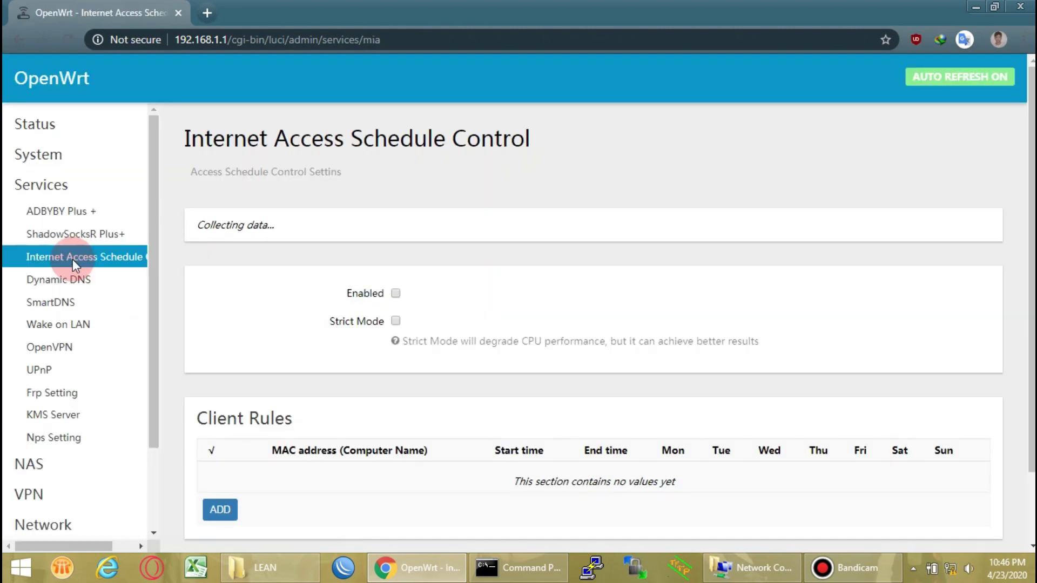
left_click(68, 288)
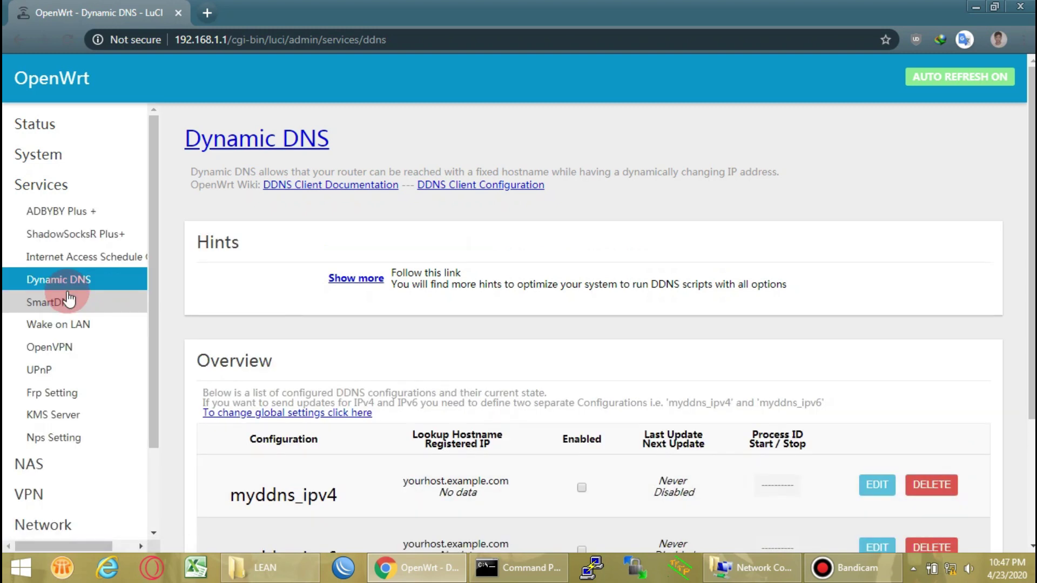
scroll(218, 288, "down", 3)
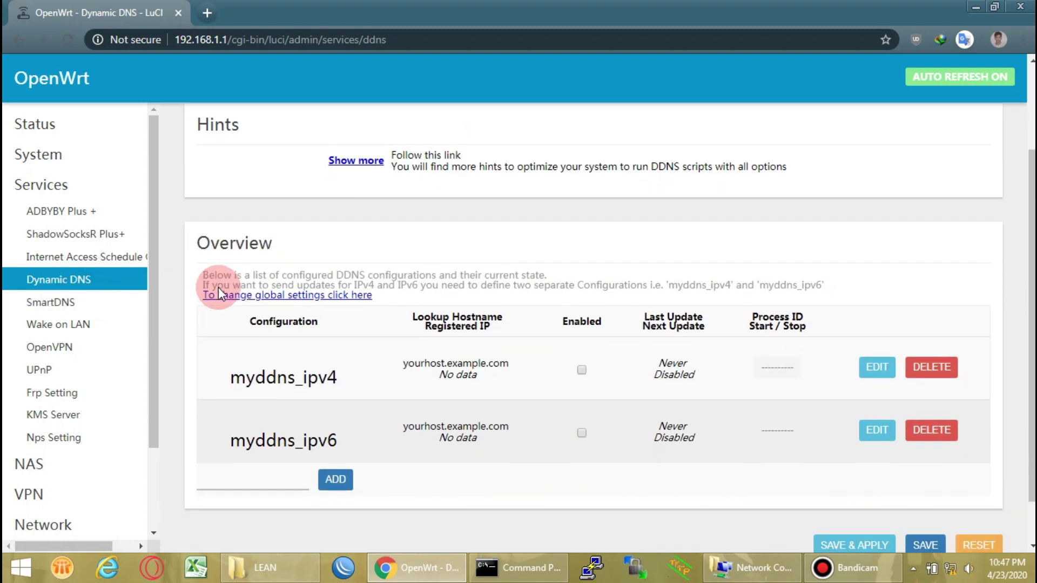
- Examine the SmartDNS page, including its second server and custom settings, upstream servers, domain address and IP blacklist sections
left_click(72, 306)
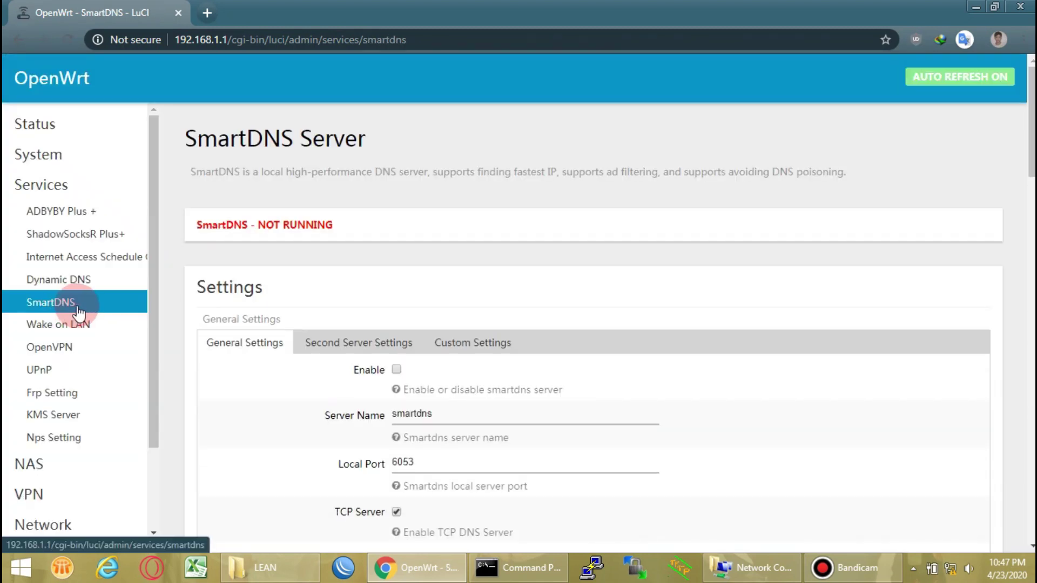
left_click(406, 348)
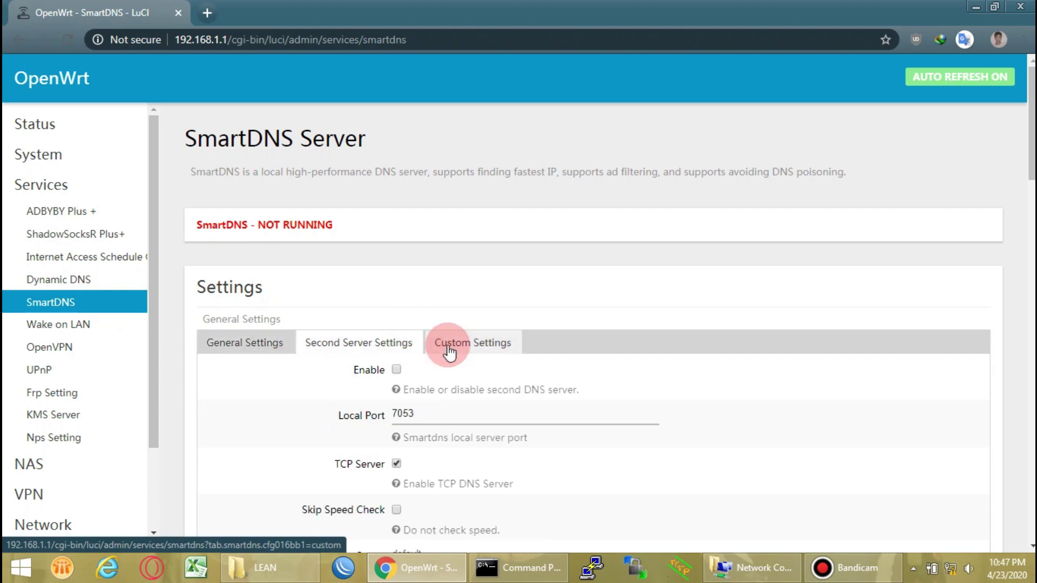
scroll(458, 349, "down", 7)
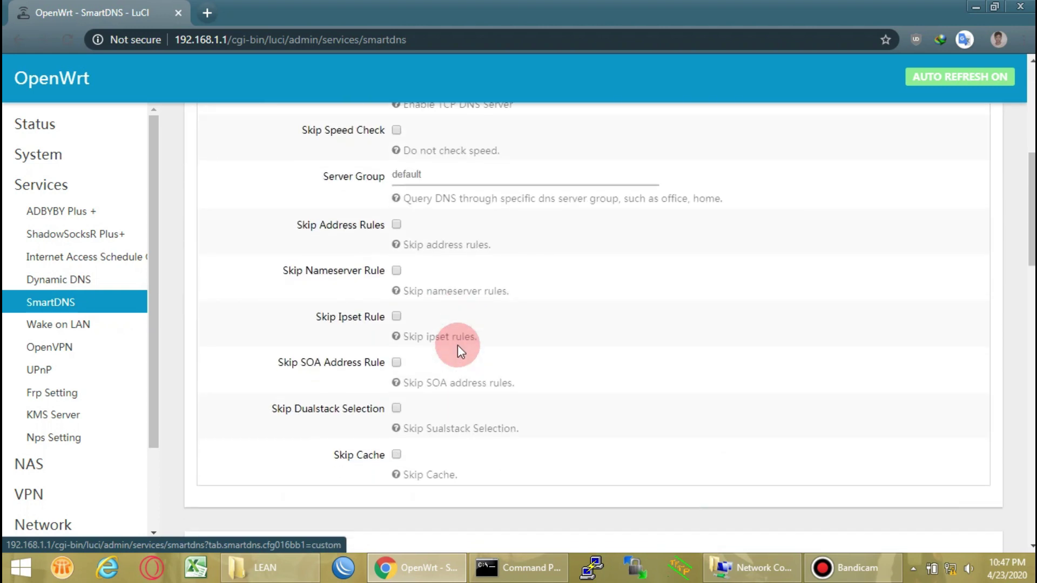
scroll(459, 345, "up", 7)
left_click(458, 345)
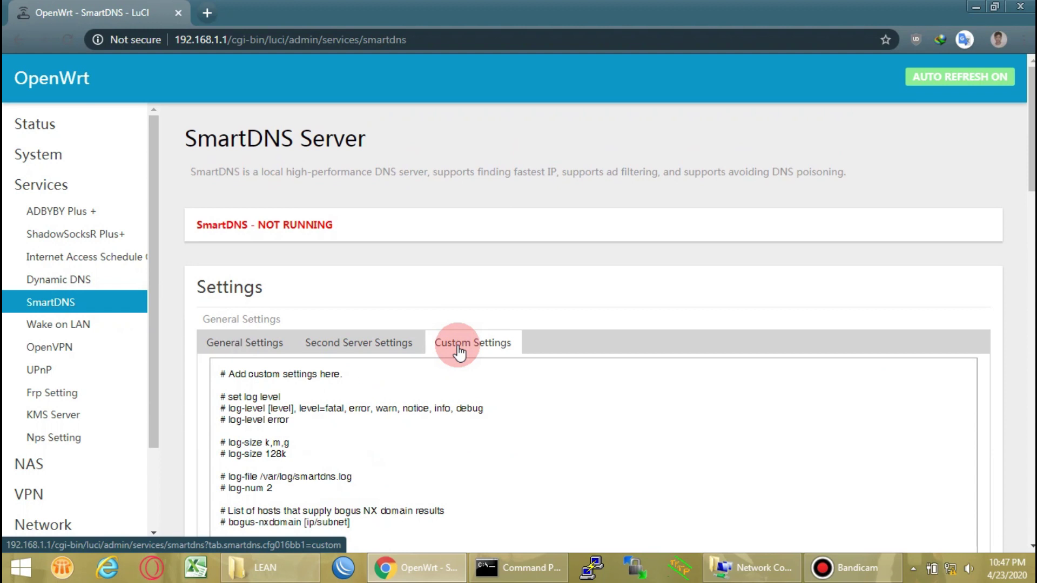
scroll(458, 345, "down", 6)
scroll(458, 345, "down", 4)
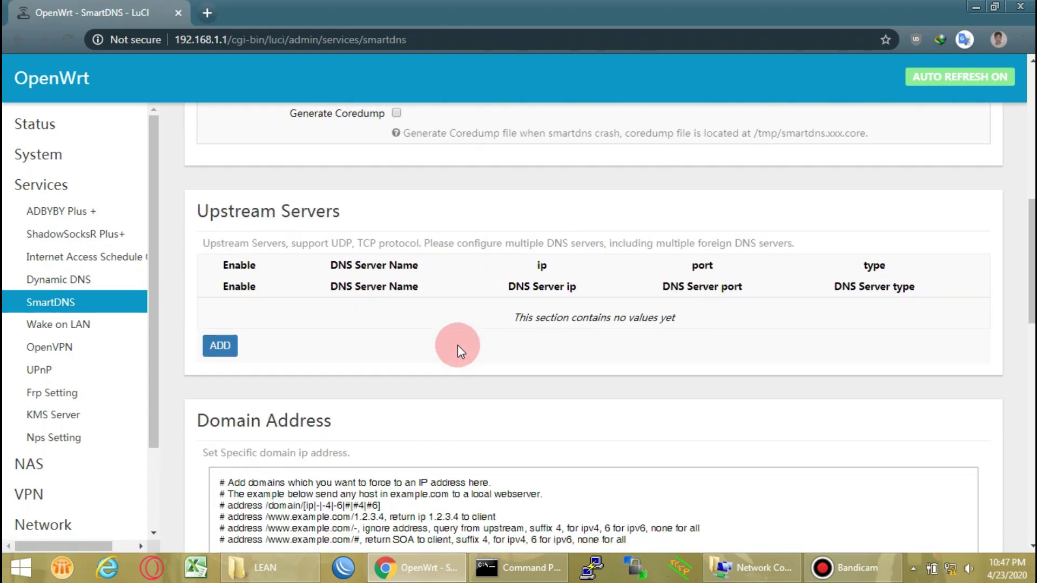
scroll(458, 346, "down", 12)
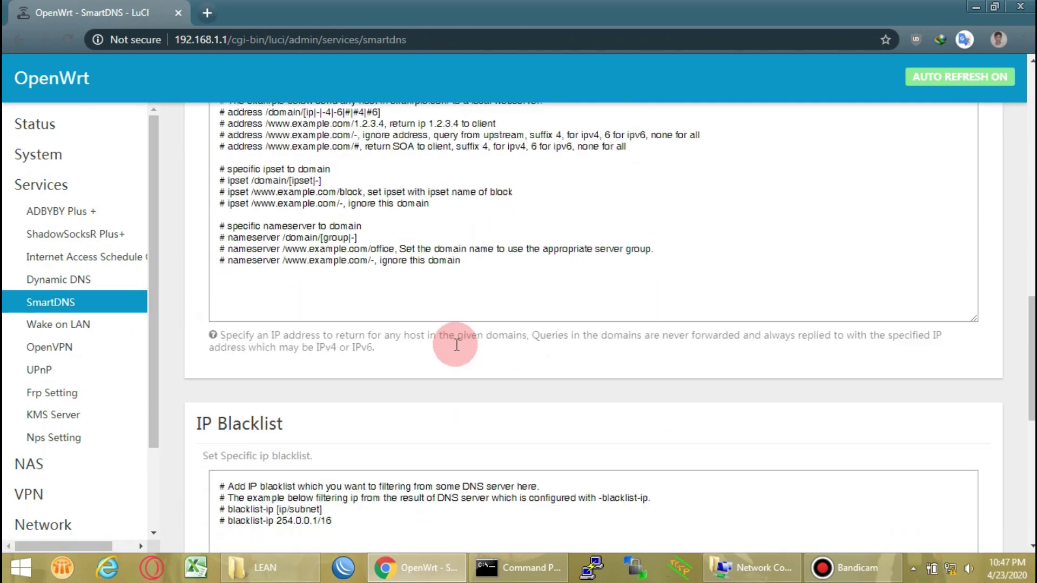
scroll(457, 345, "down", 3)
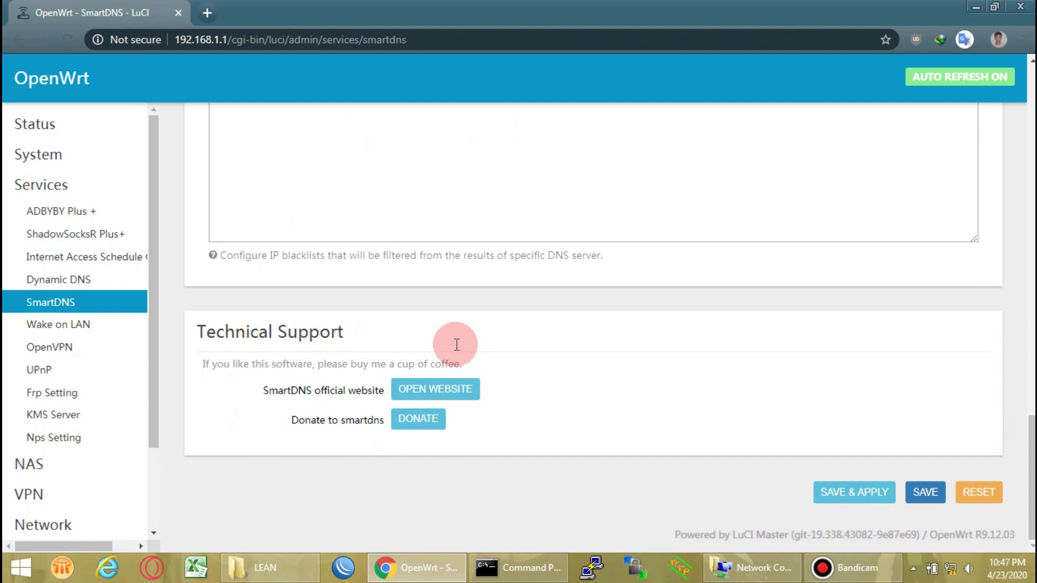
- View the Wake on LAN and OpenVPN pages, and read through the UPnP settings down to the MiniUPnP ACLs
left_click(64, 331)
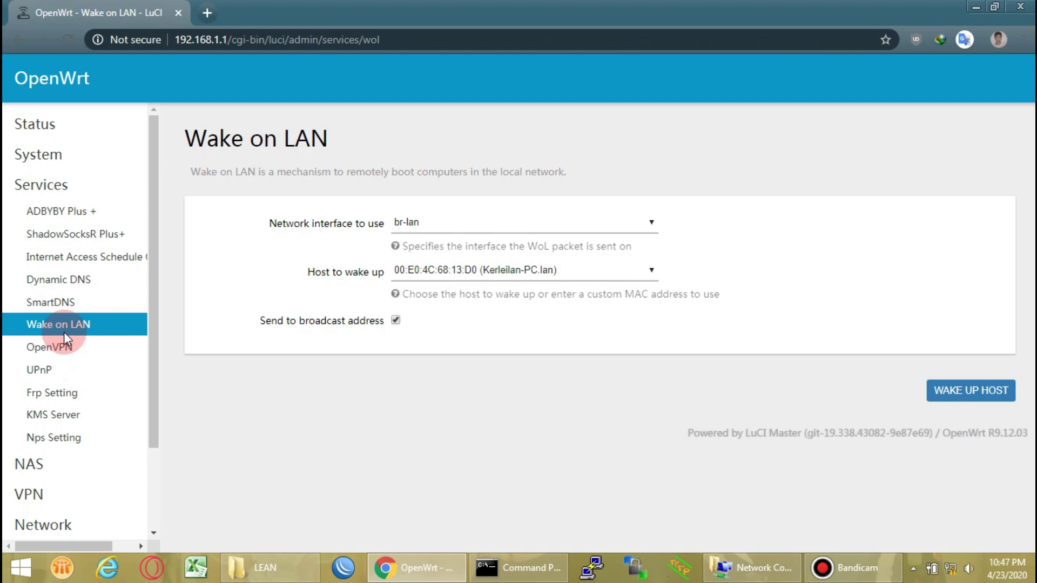
left_click(59, 344)
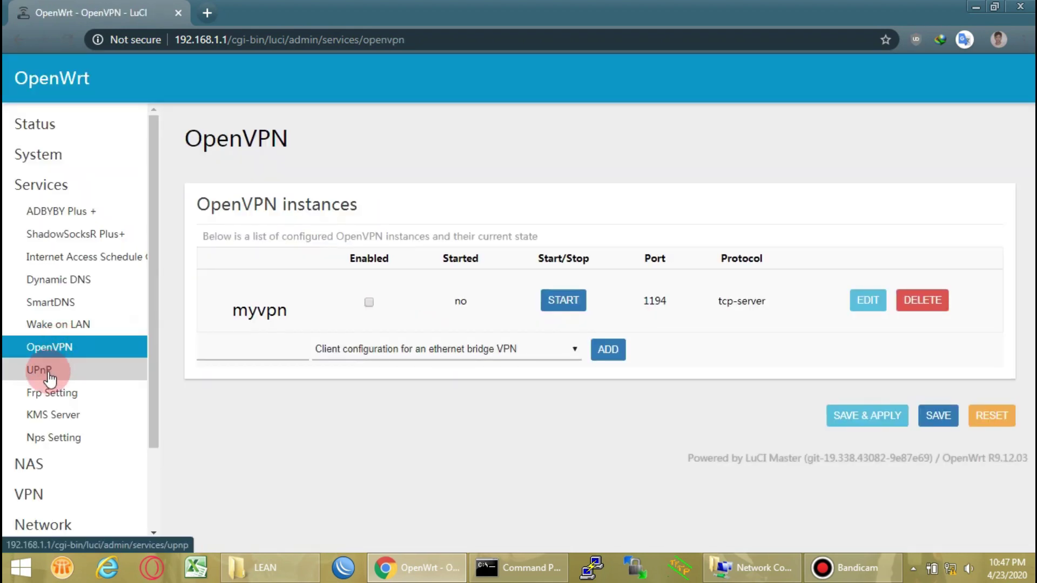
left_click(48, 373)
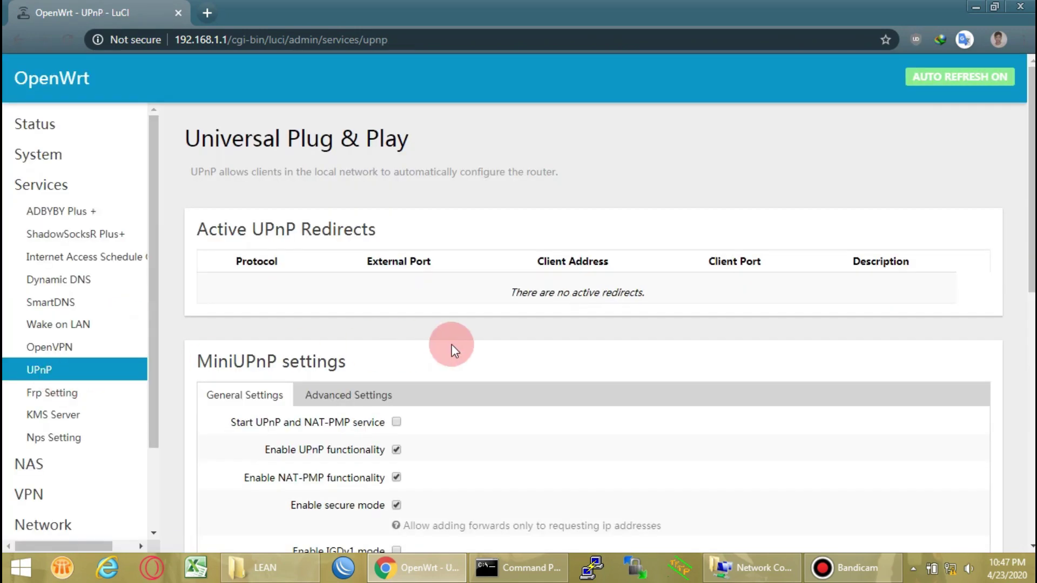
scroll(452, 345, "down", 8)
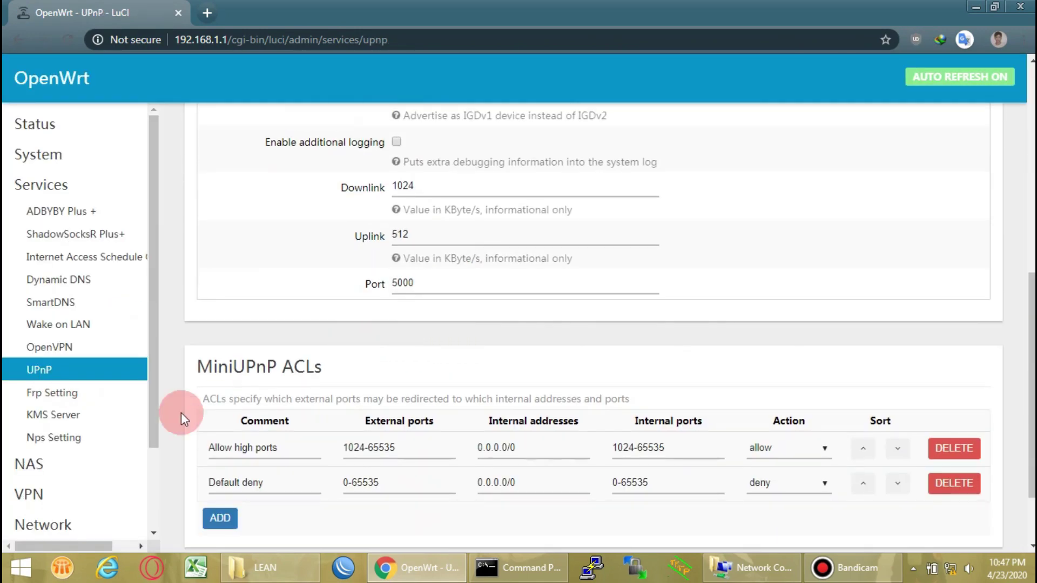
- Look through the Frp Setting, KMS Server and Nps Setting pages, and expand the NAS section
left_click(63, 395)
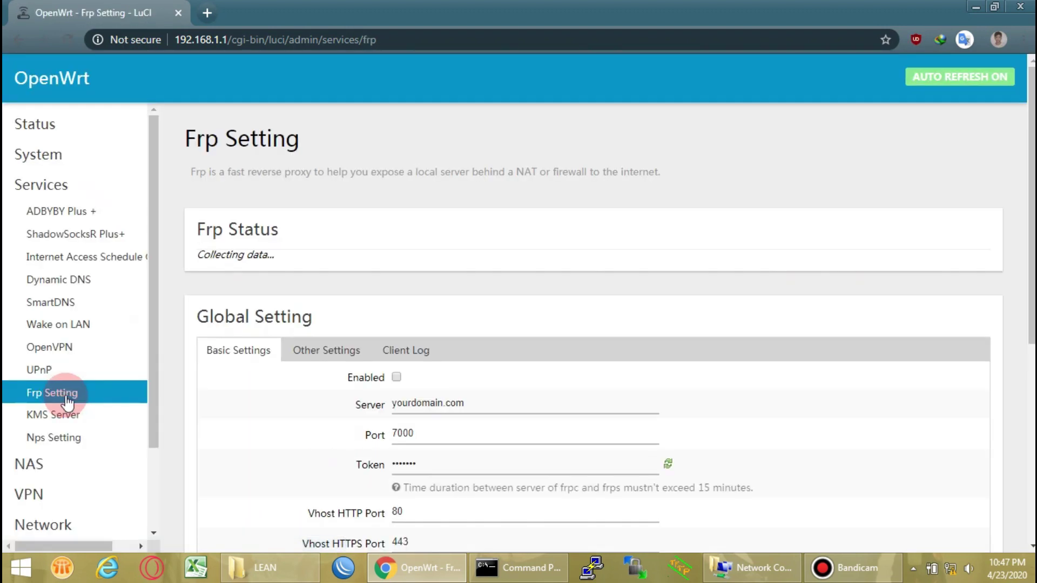
scroll(437, 380, "down", 6)
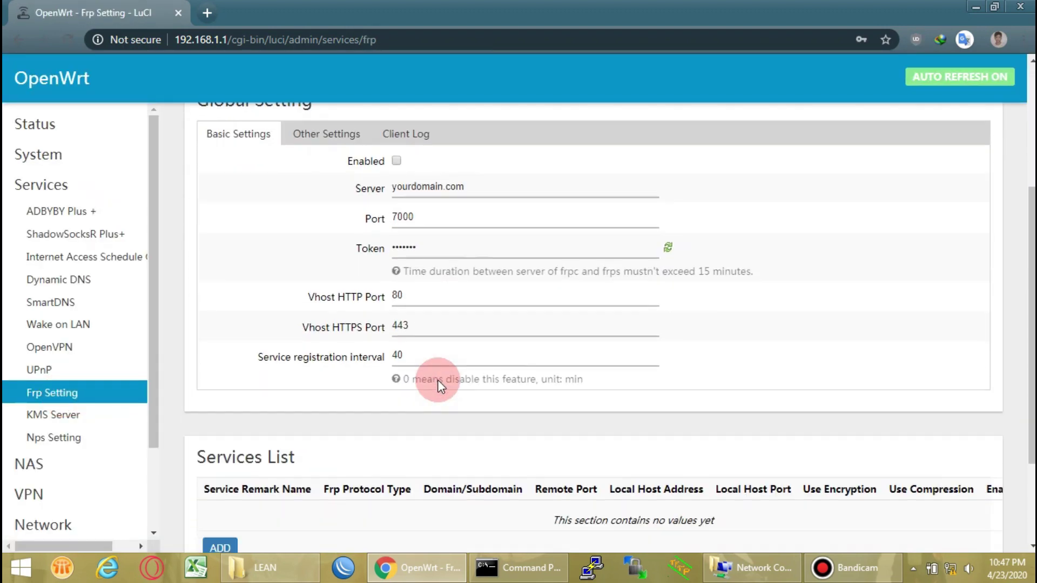
left_click(77, 414)
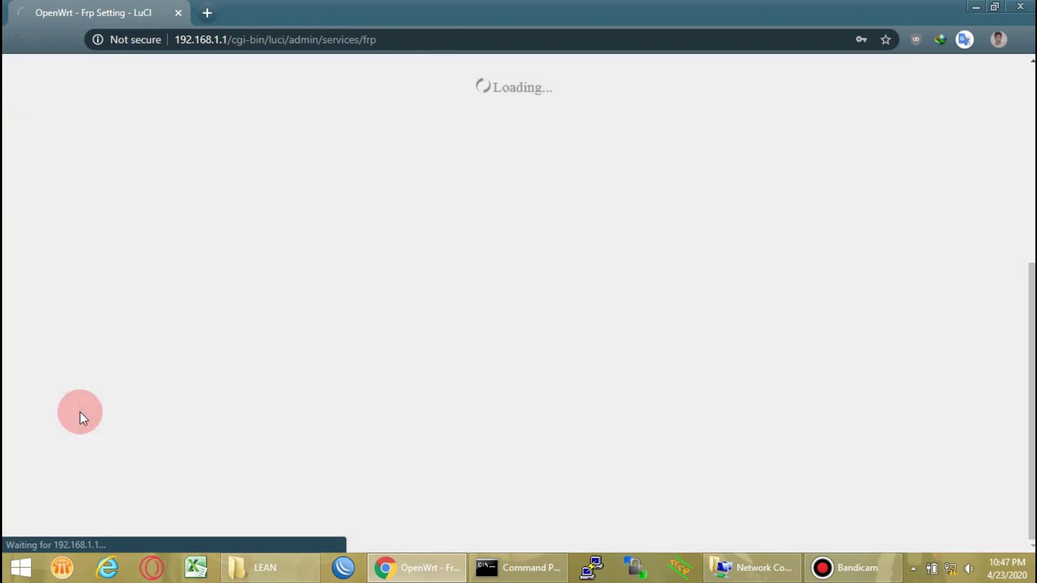
left_click(46, 438)
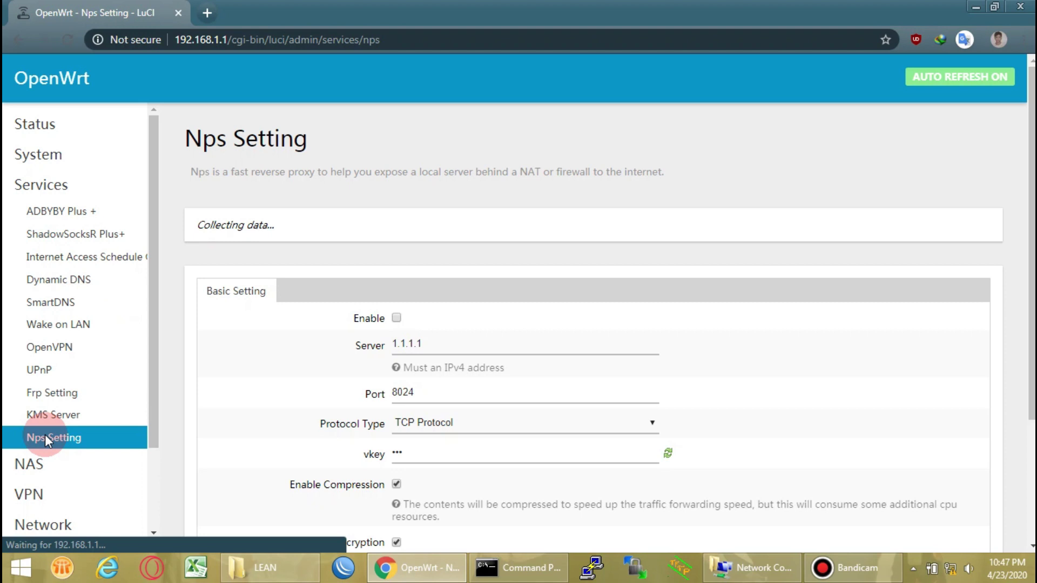
left_click(144, 438)
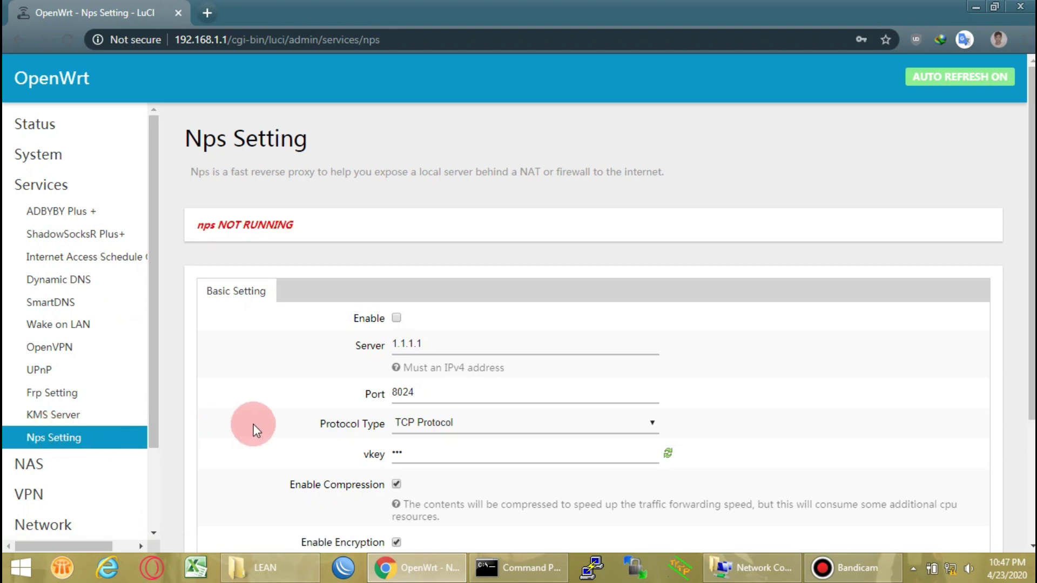
scroll(245, 426, "down", 3)
scroll(108, 421, "down", 2)
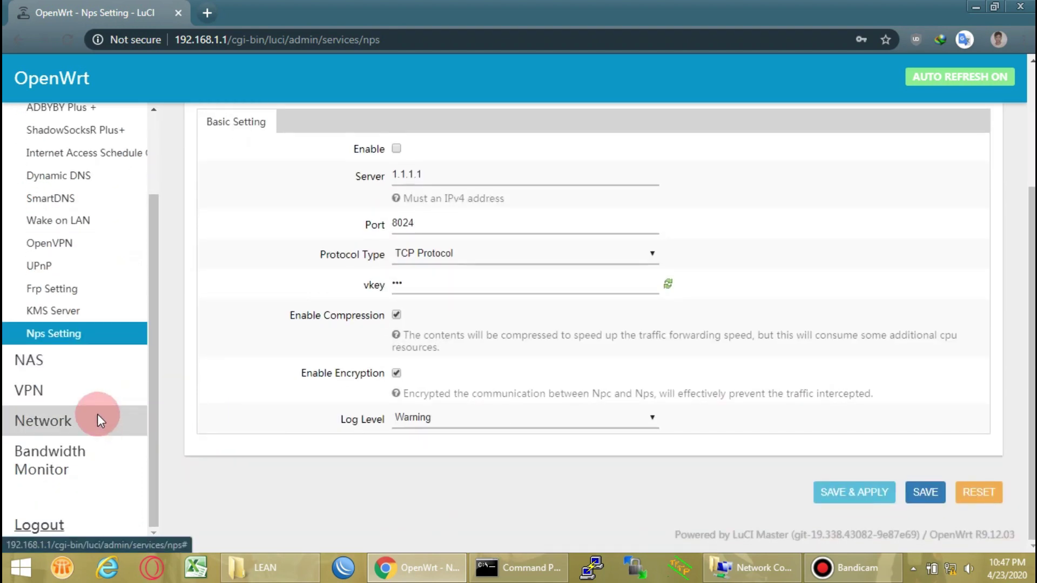
left_click(34, 368)
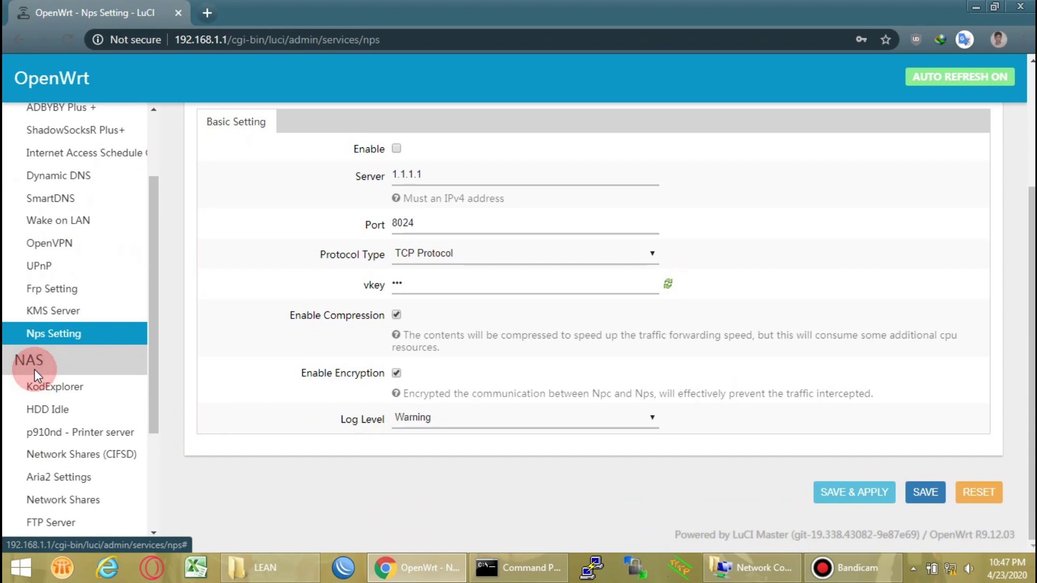
- Look through the KodExplorer, HDD Idle and p910nd - Printer server pages of the NAS section
scroll(76, 394, "down", 3)
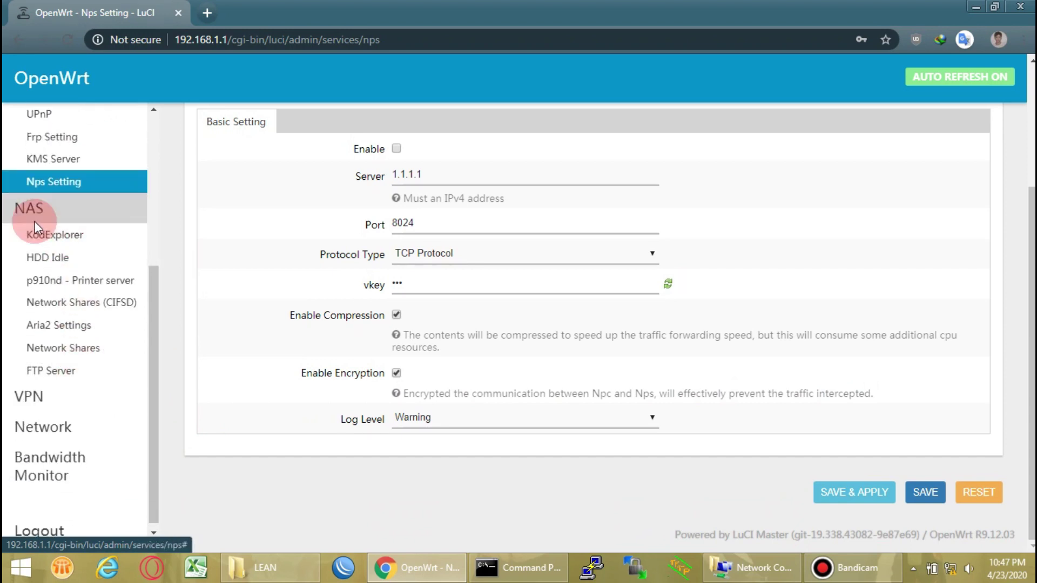
left_click(39, 237)
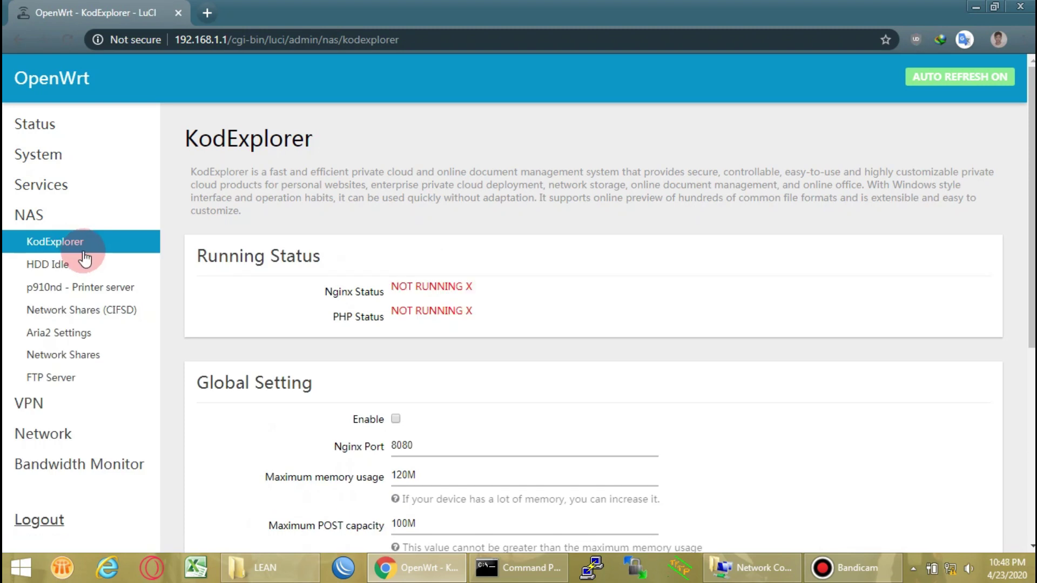
scroll(81, 259, "down", 6)
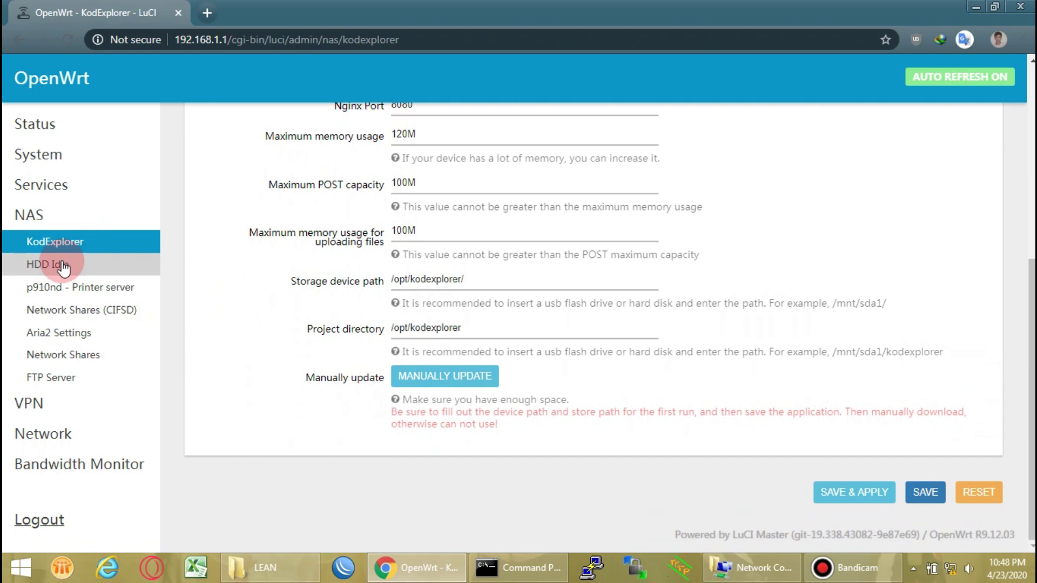
left_click(63, 265)
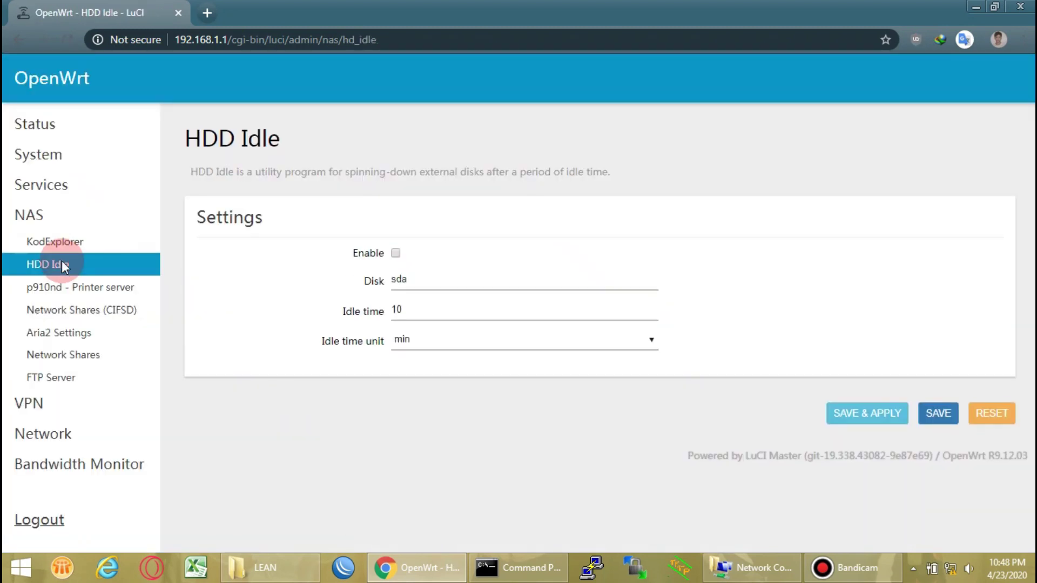
left_click(58, 296)
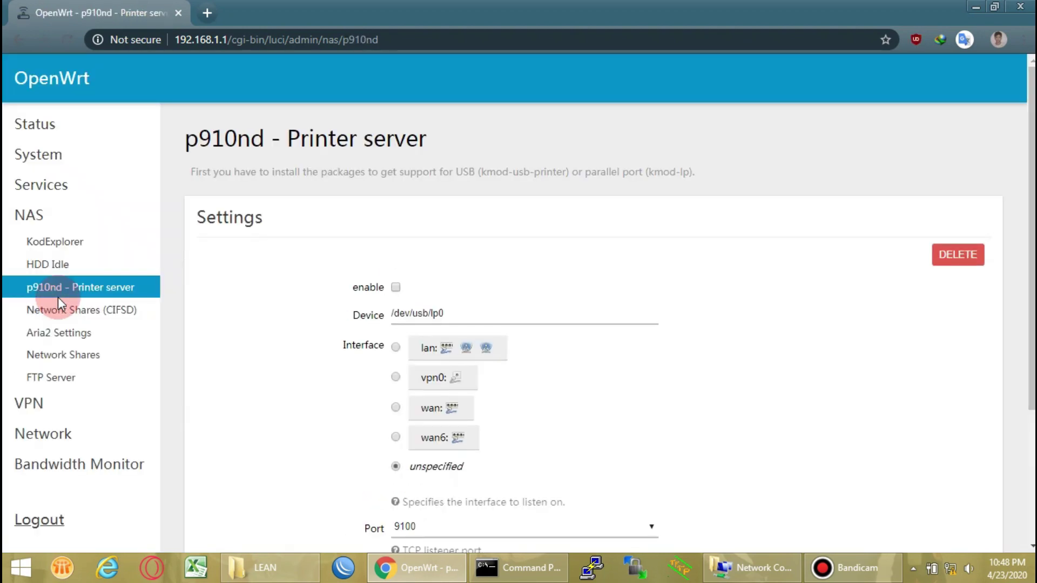
scroll(57, 297, "down", 3)
- View the Network Shares (CIFSD), Aria2 Settings and Samba Network Shares pages, including the Samba shared directories
left_click(57, 303)
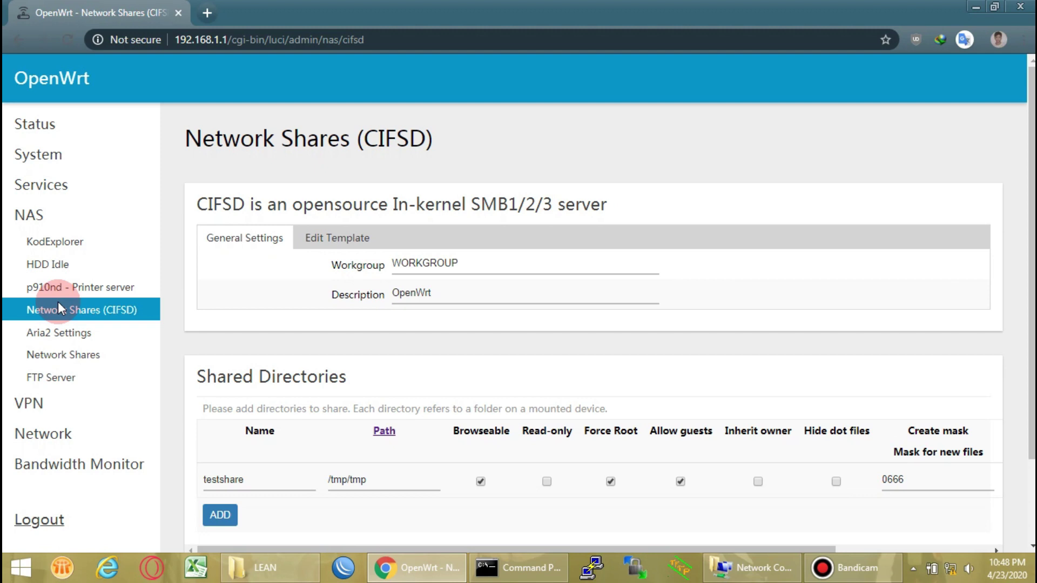
left_click(57, 330)
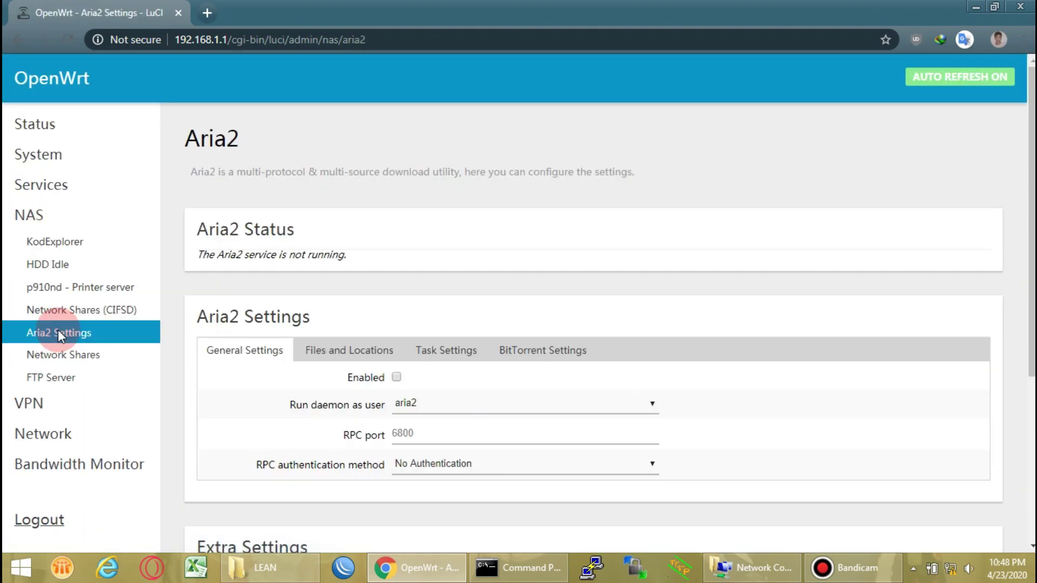
scroll(57, 330, "down", 3)
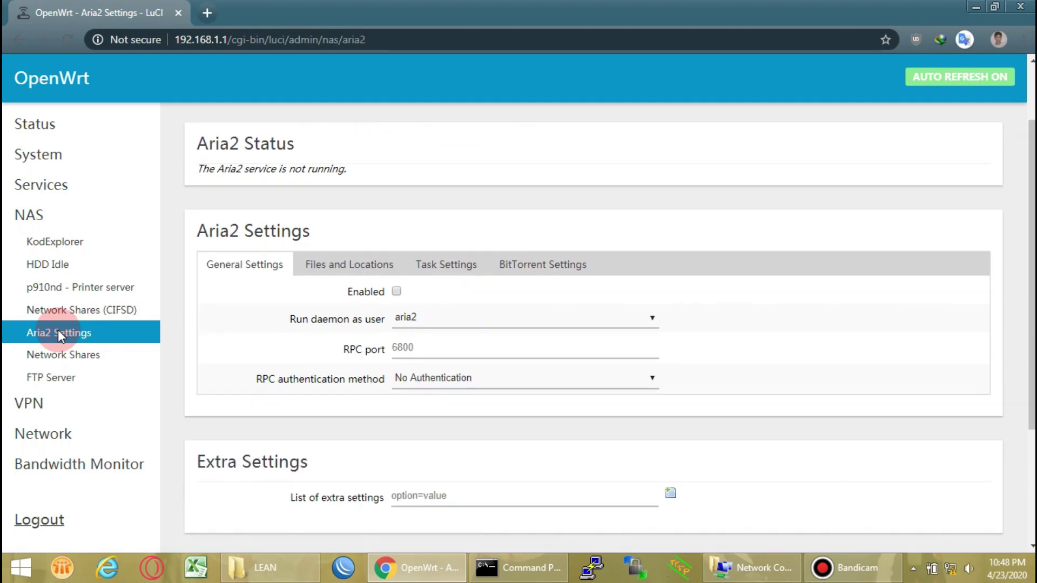
left_click(48, 358)
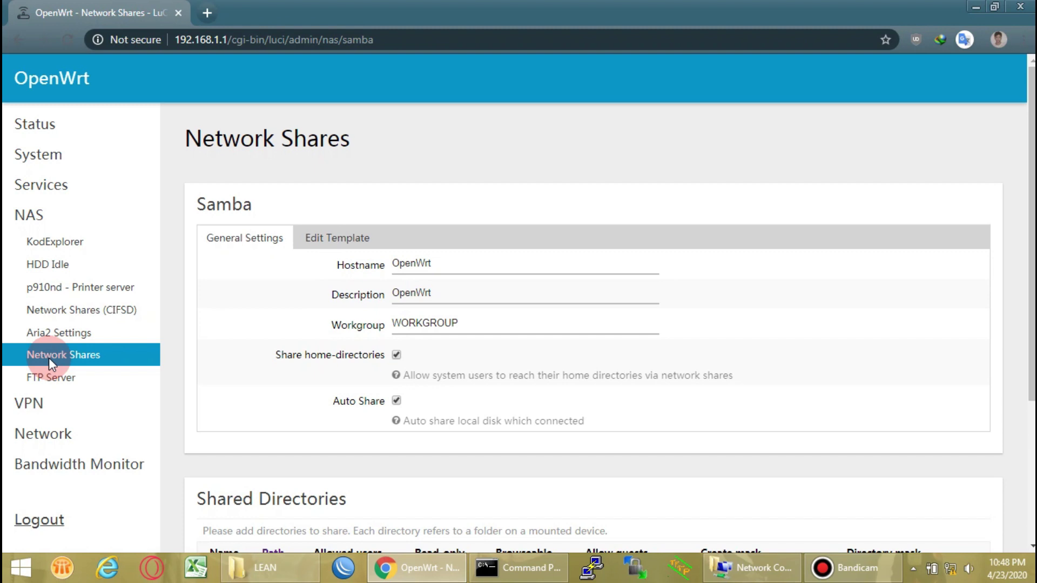
scroll(48, 358, "down", 4)
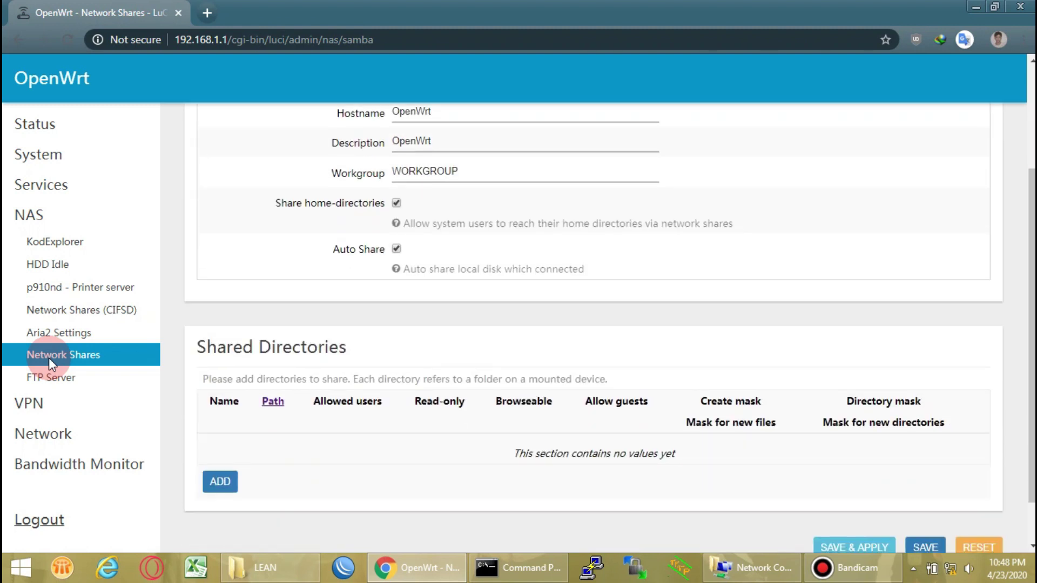
- Read through the FTP Server general settings, from the listening settings down to the global settings and local users
left_click(51, 378)
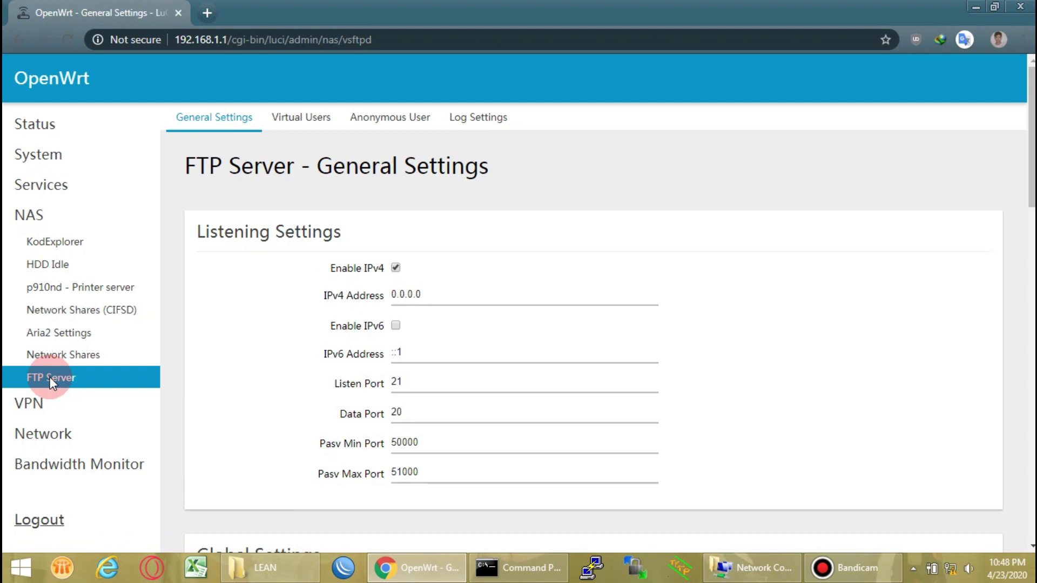
scroll(51, 382, "down", 7)
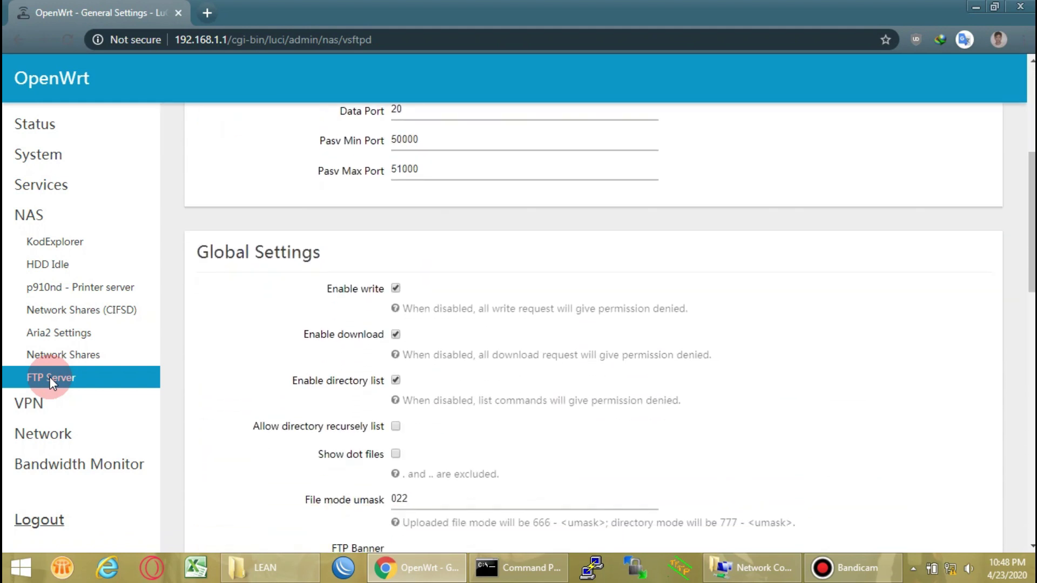
scroll(51, 381, "down", 3)
- Expand the VPN section and review its V2ray Server, OpenVPN Server, PPTP VPN Server and ZeroTier pages
left_click(31, 402)
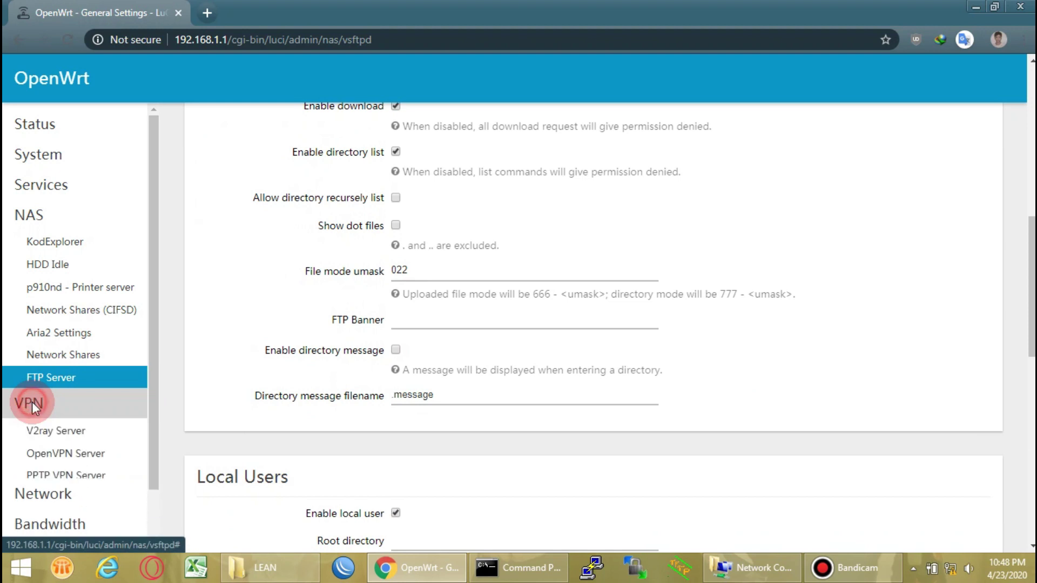
scroll(33, 402, "down", 2)
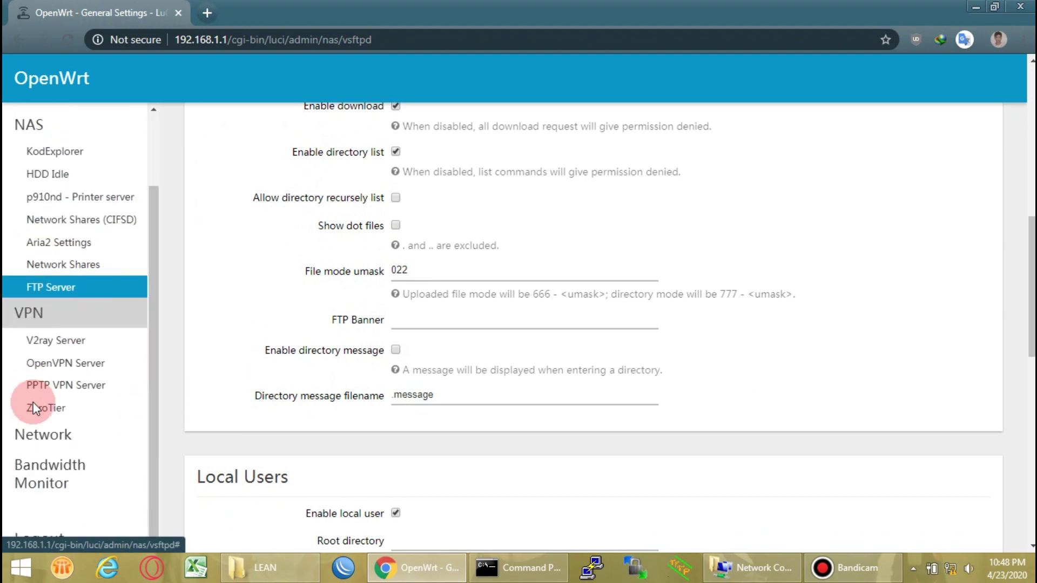
left_click(46, 346)
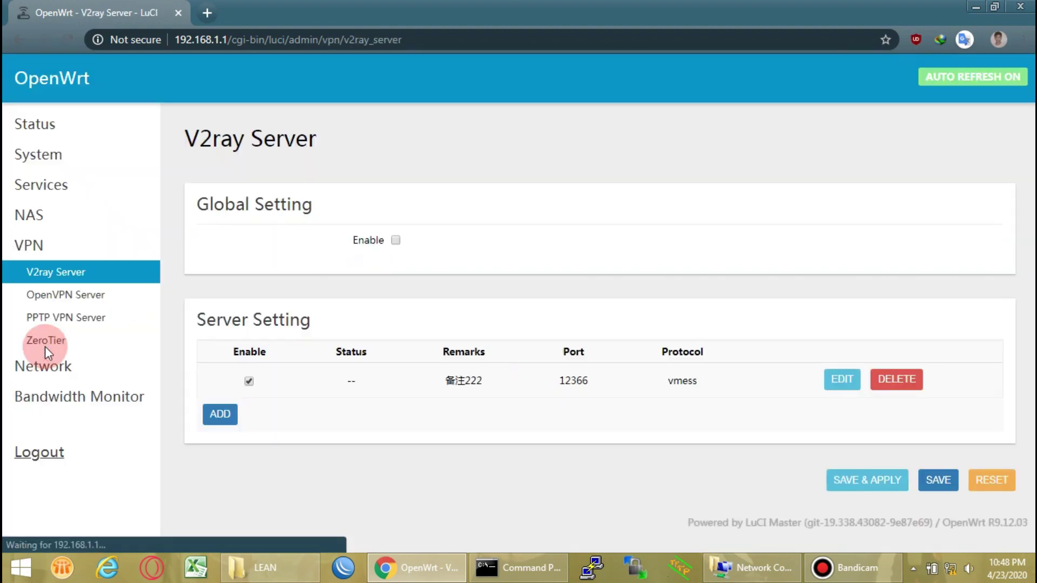
left_click(60, 300)
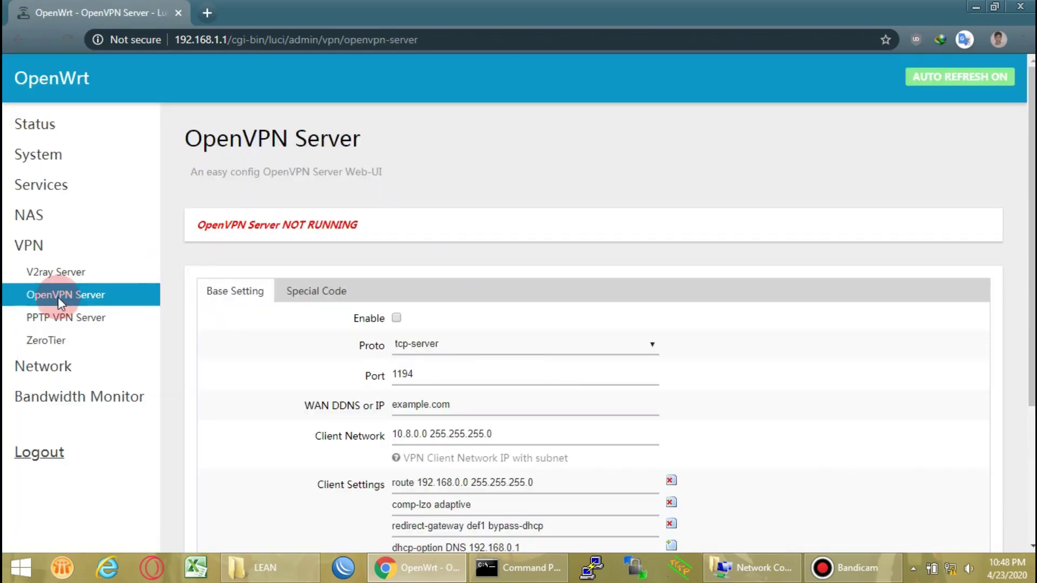
scroll(57, 297, "down", 3)
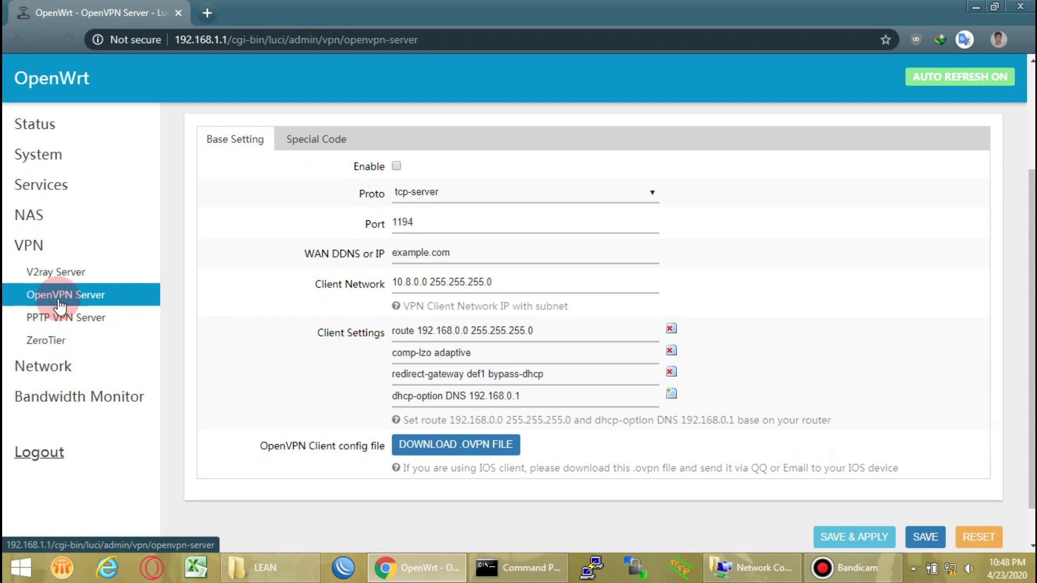
left_click(59, 321)
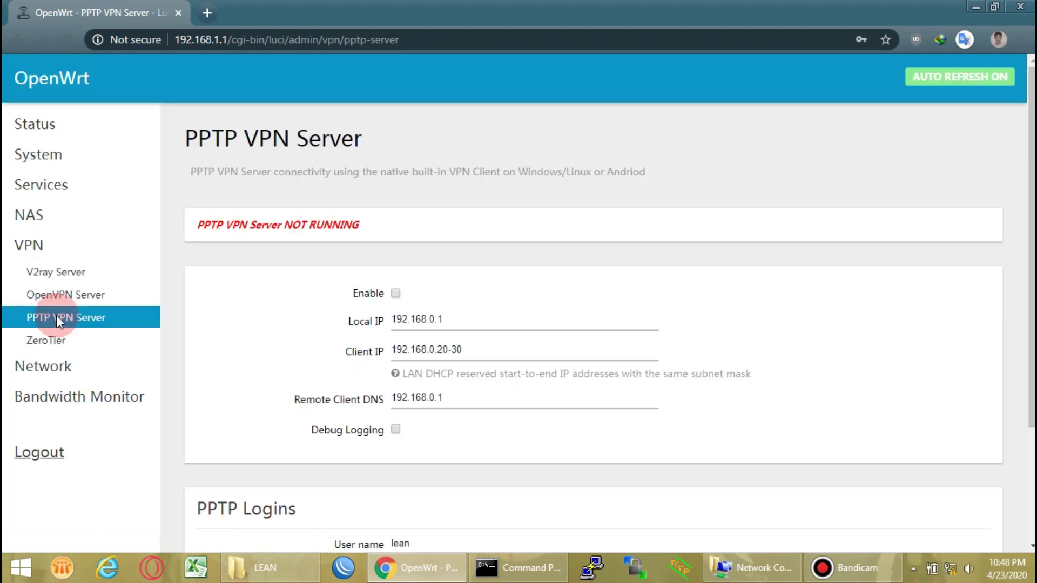
scroll(57, 316, "down", 3)
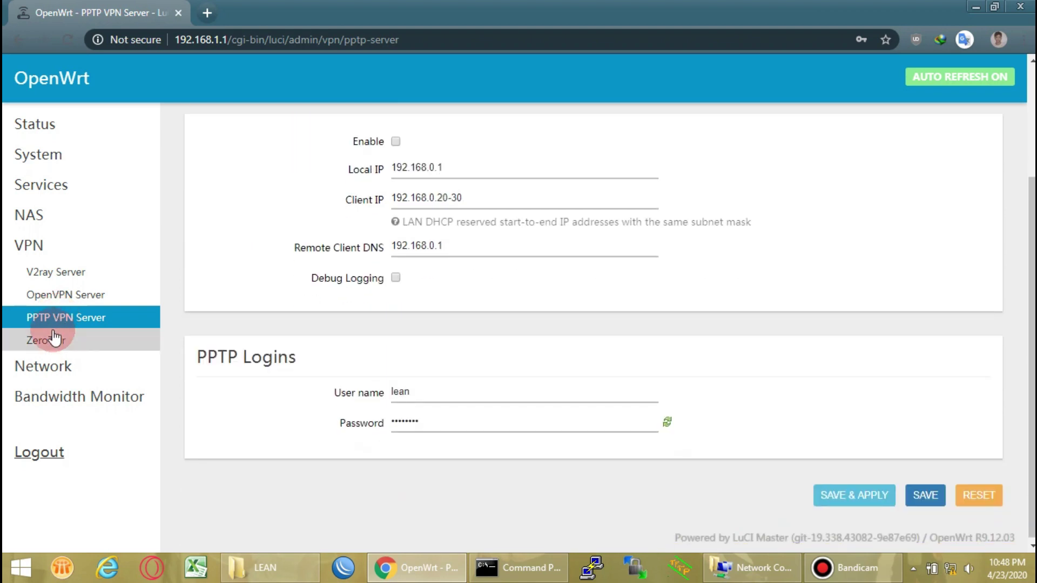
left_click(51, 332)
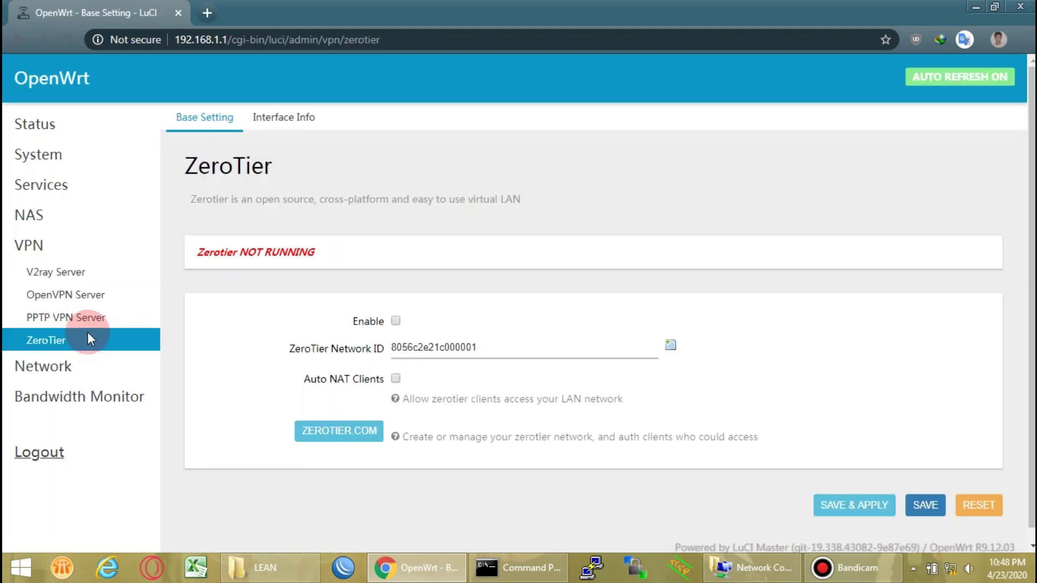
- Expand the Network section and examine the Interfaces page with its interface overview and global network options
left_click(49, 361)
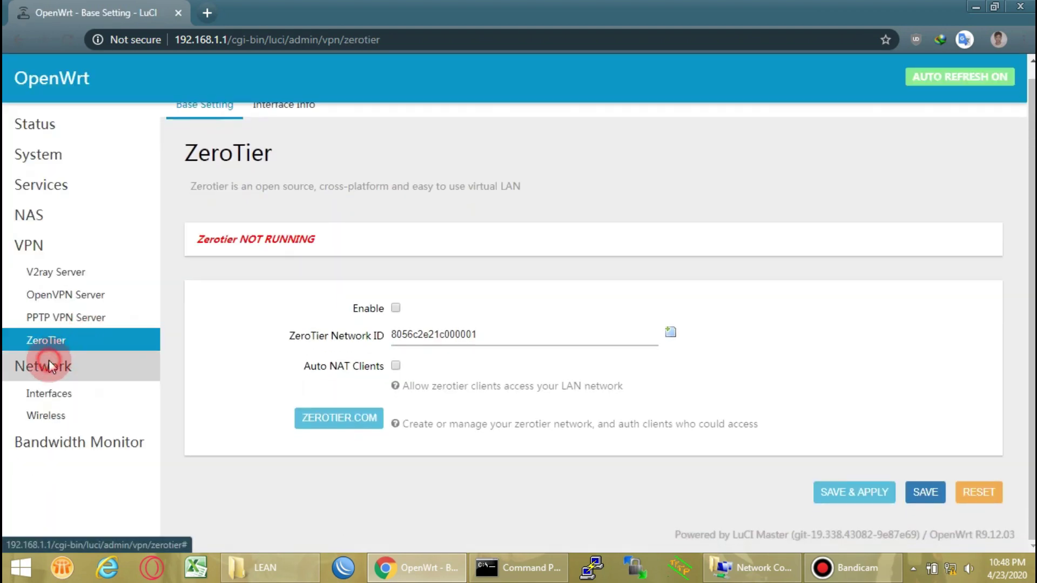
left_click(48, 394)
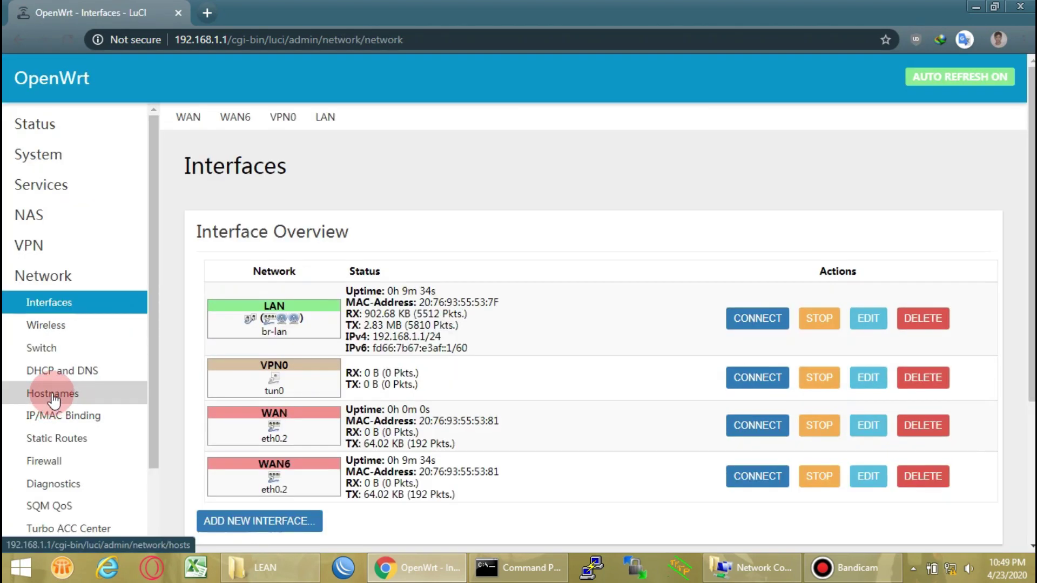
scroll(53, 399, "down", 3)
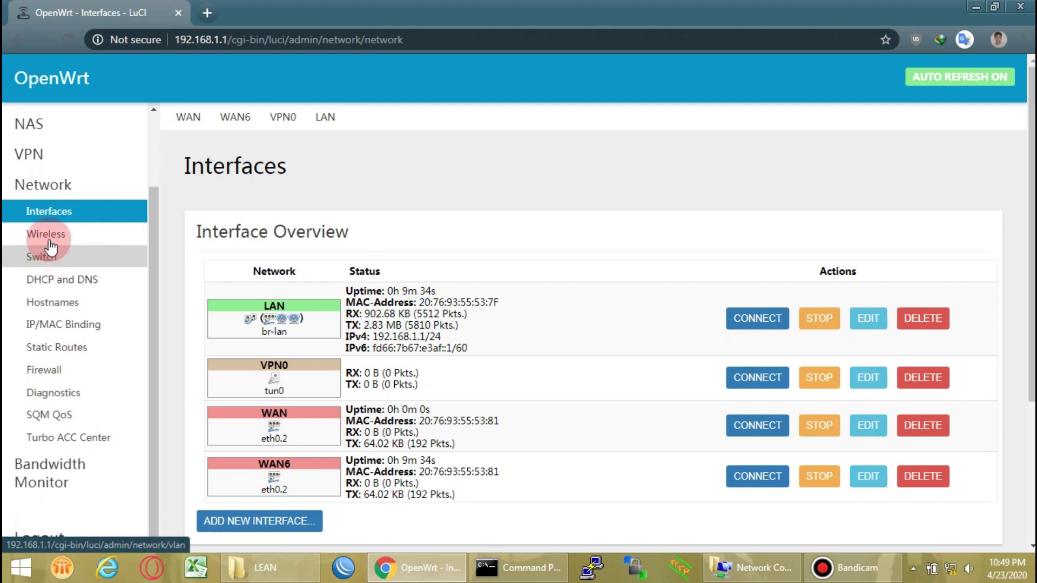
scroll(222, 290, "down", 4)
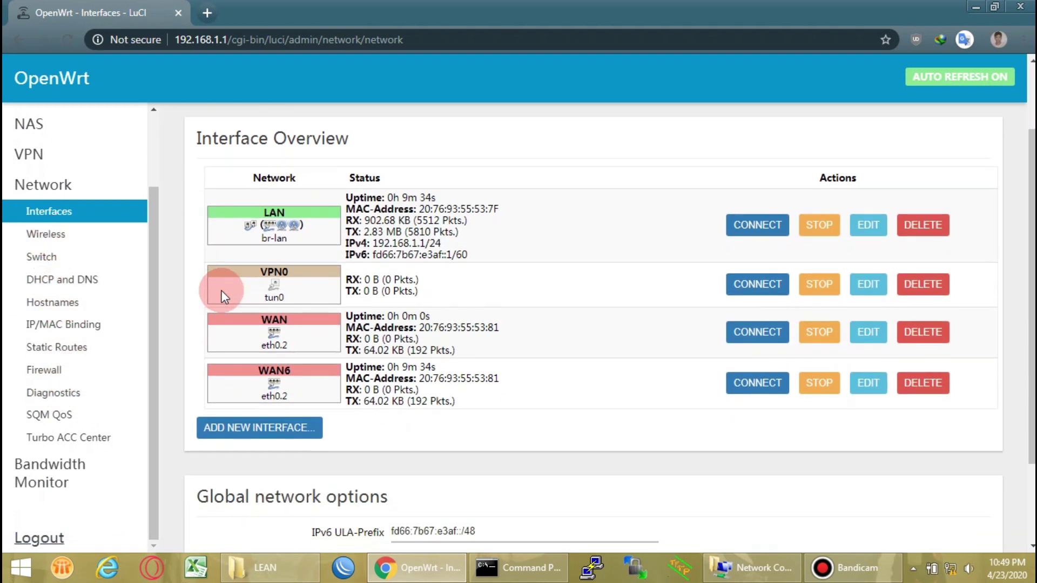
scroll(220, 291, "up", 4)
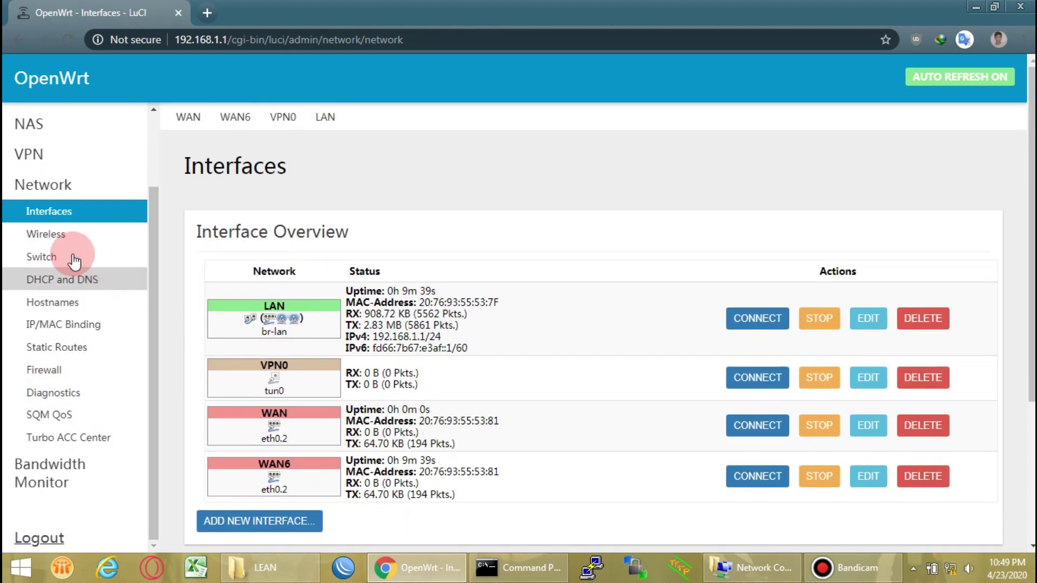
- View the Wireless overview and the Switch VLAN page, and read through the DHCP and DNS general server settings
left_click(47, 235)
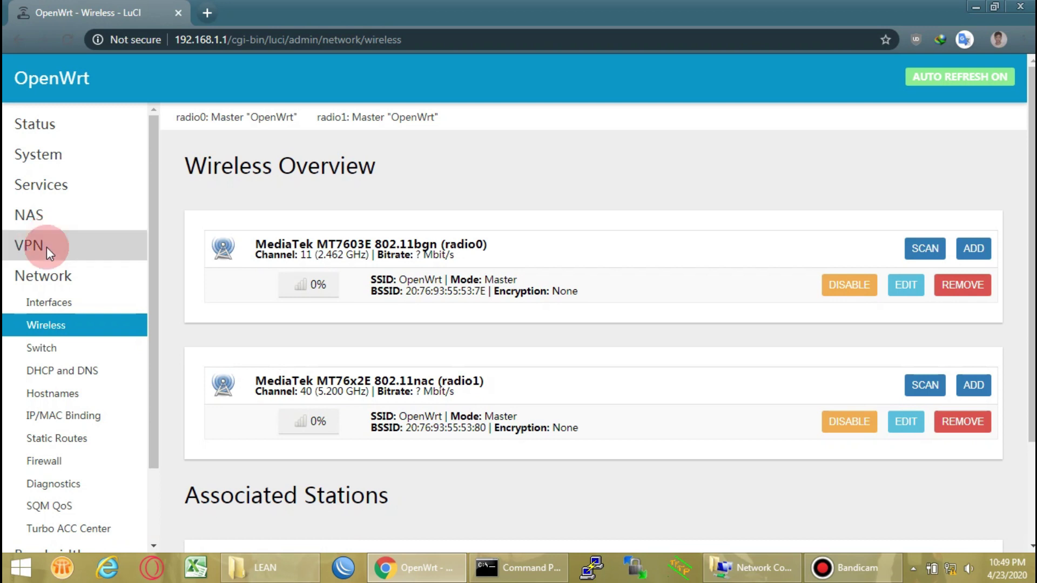
left_click(61, 347)
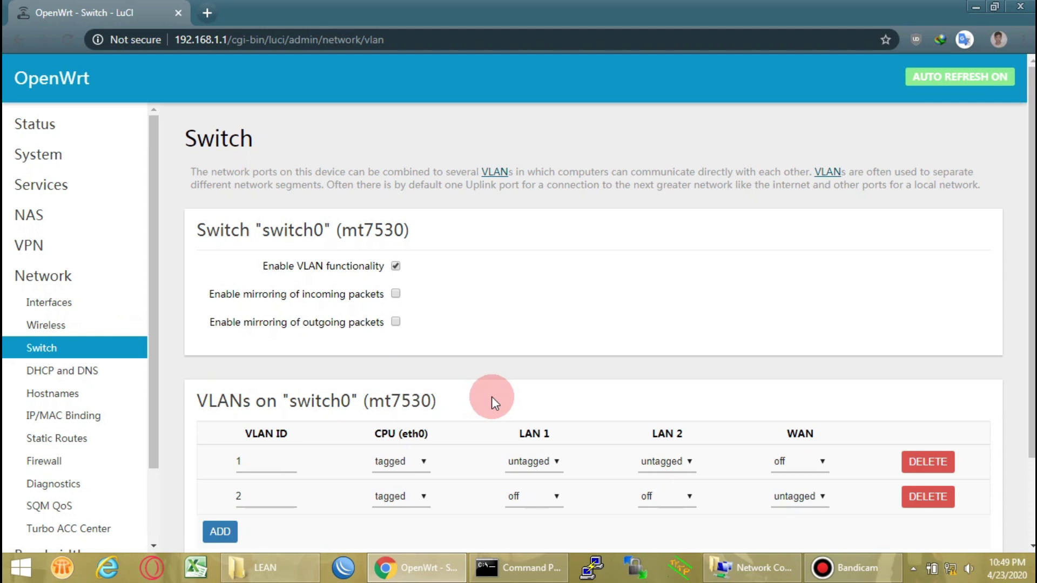
scroll(491, 397, "down", 2)
left_click(50, 373)
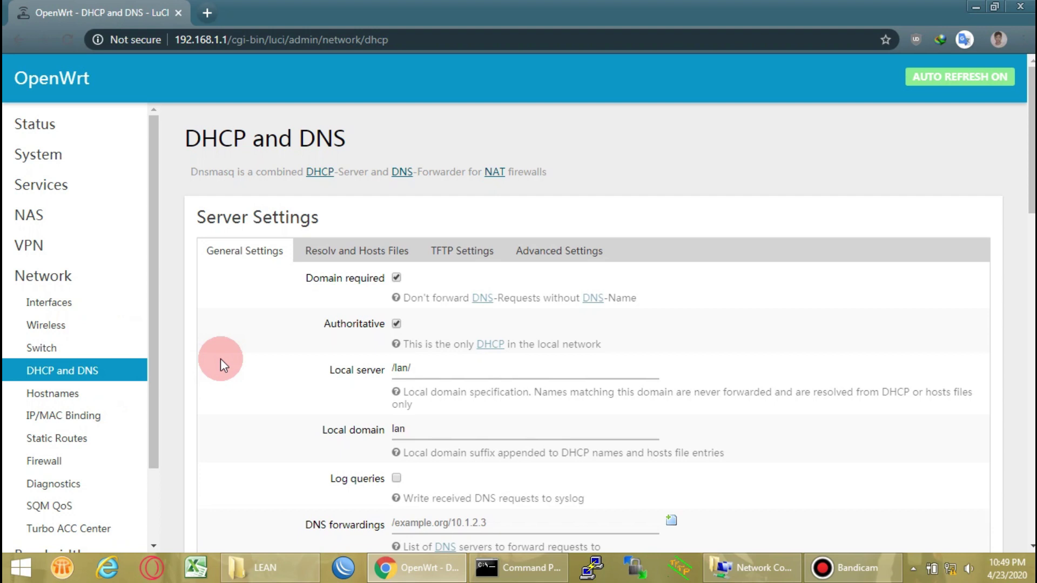
scroll(221, 358, "down", 7)
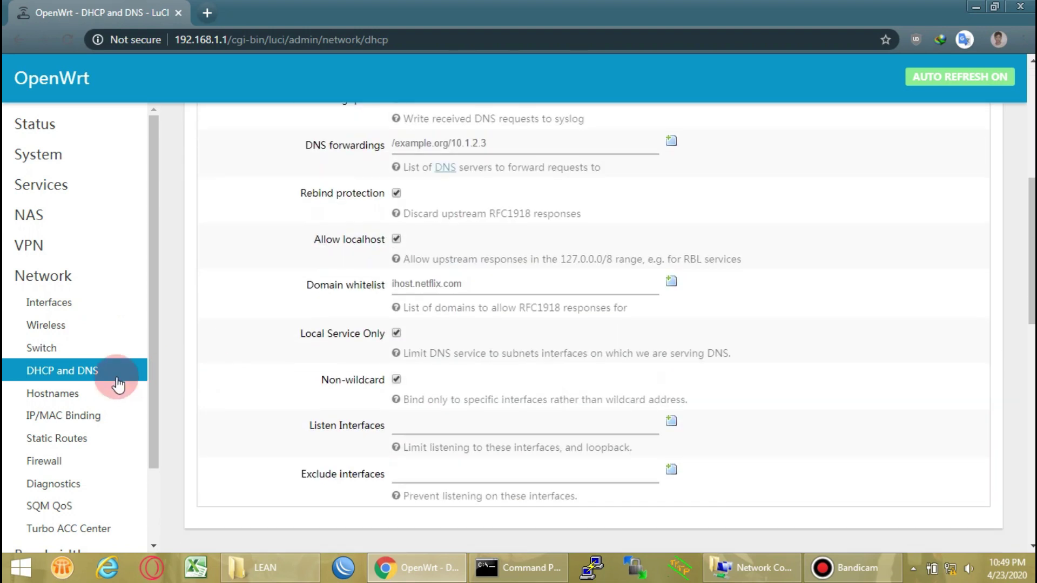
- Check the Hostnames, IP/MAC Binding and Static Routes pages, and open the Firewall zone settings
left_click(47, 396)
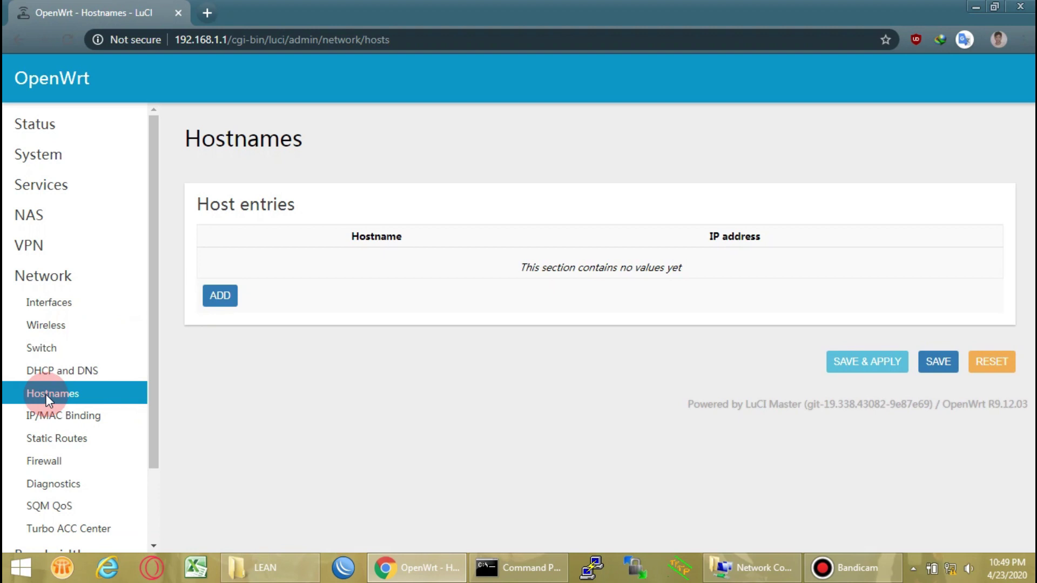
scroll(48, 399, "down", 2)
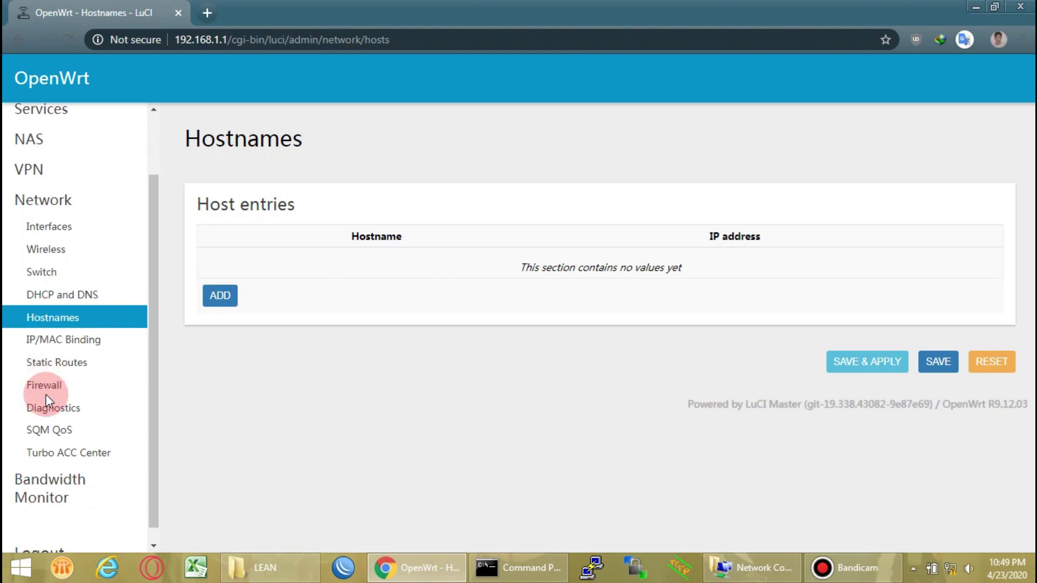
left_click(62, 342)
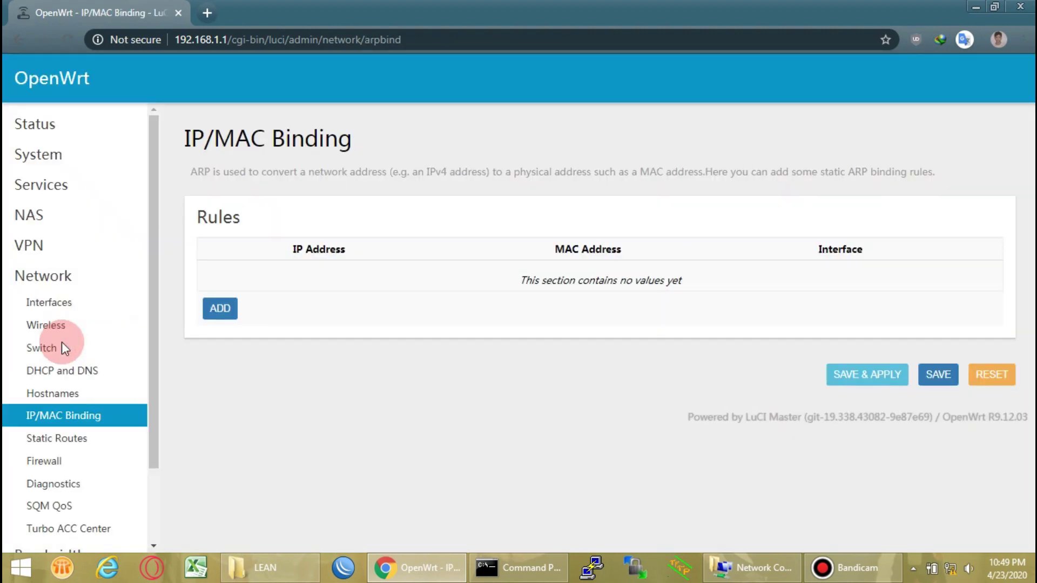
left_click(68, 437)
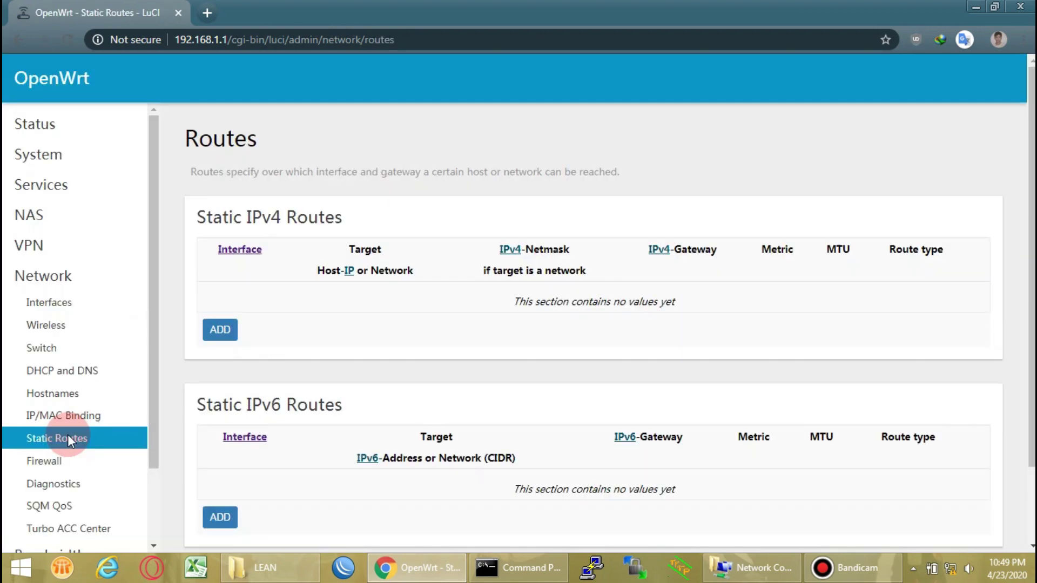
scroll(67, 435, "down", 2)
scroll(243, 397, "down", 2)
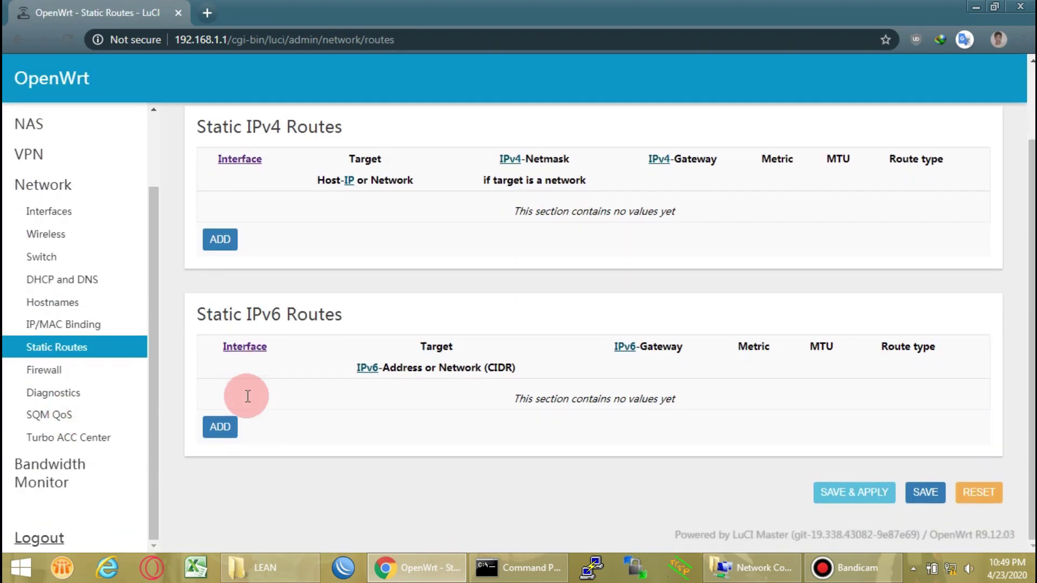
left_click(47, 376)
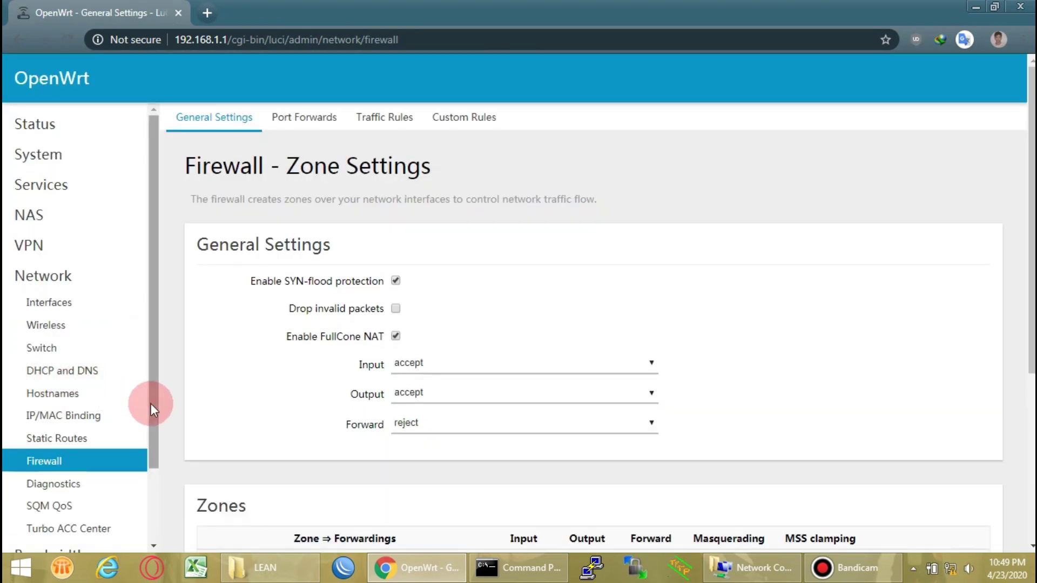
- Check the Diagnostics page, and review the Basic Settings and Queue Discipline options of the SQM QoS queue
scroll(150, 404, "down", 3)
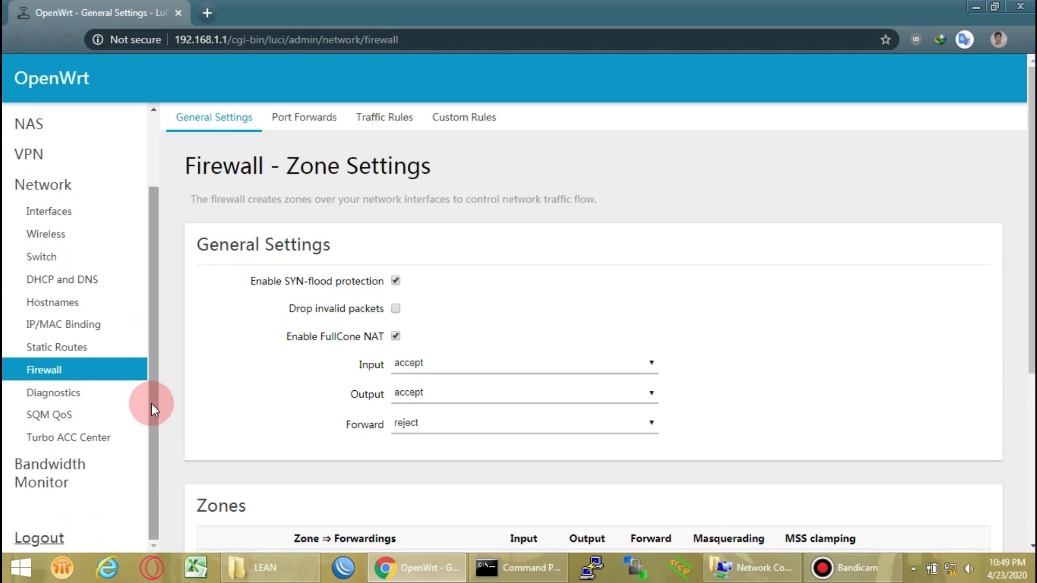
left_click(75, 394)
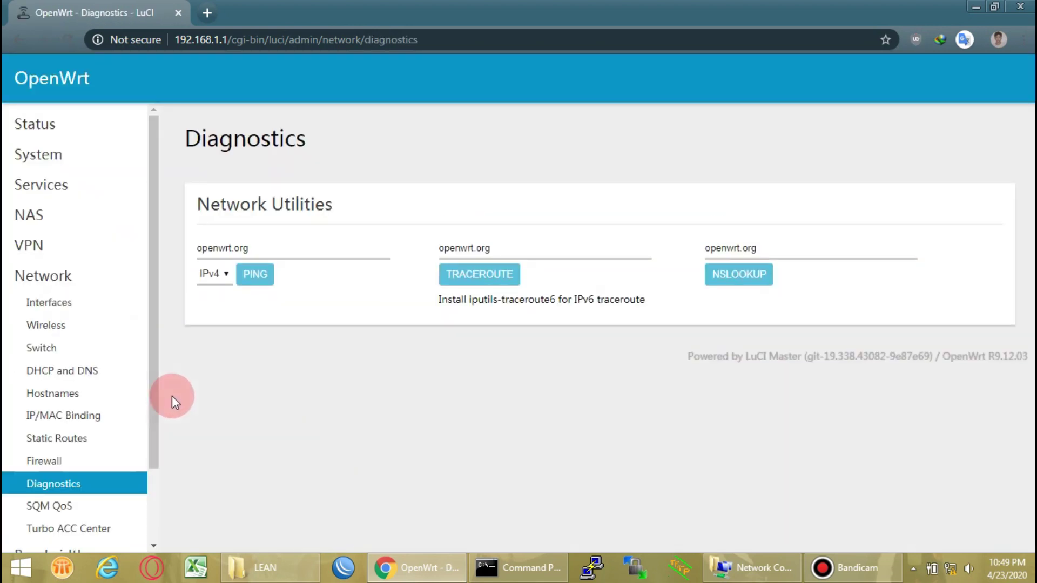
left_click(65, 509)
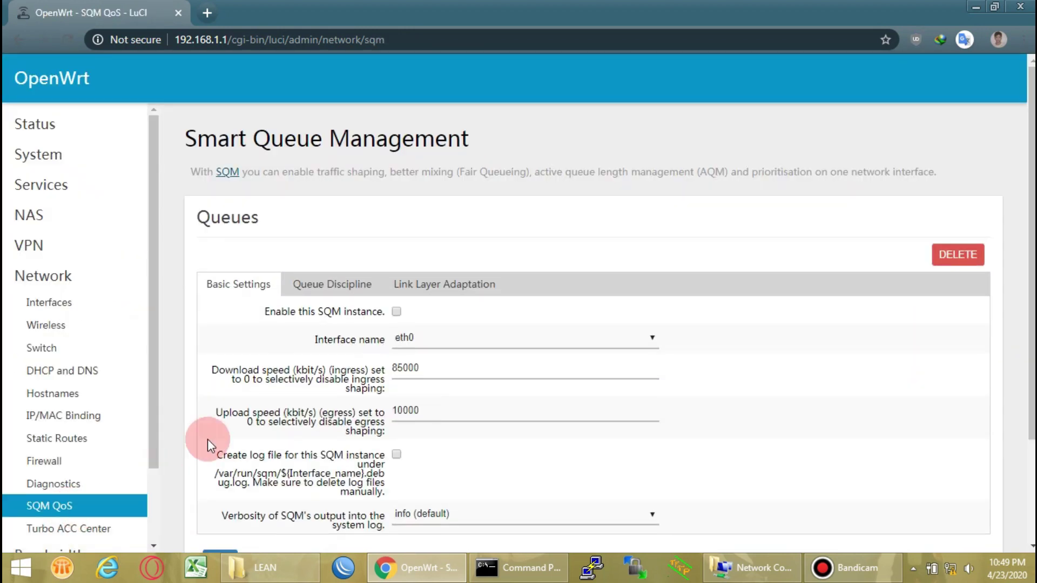
scroll(207, 439, "down", 3)
scroll(207, 439, "up", 1)
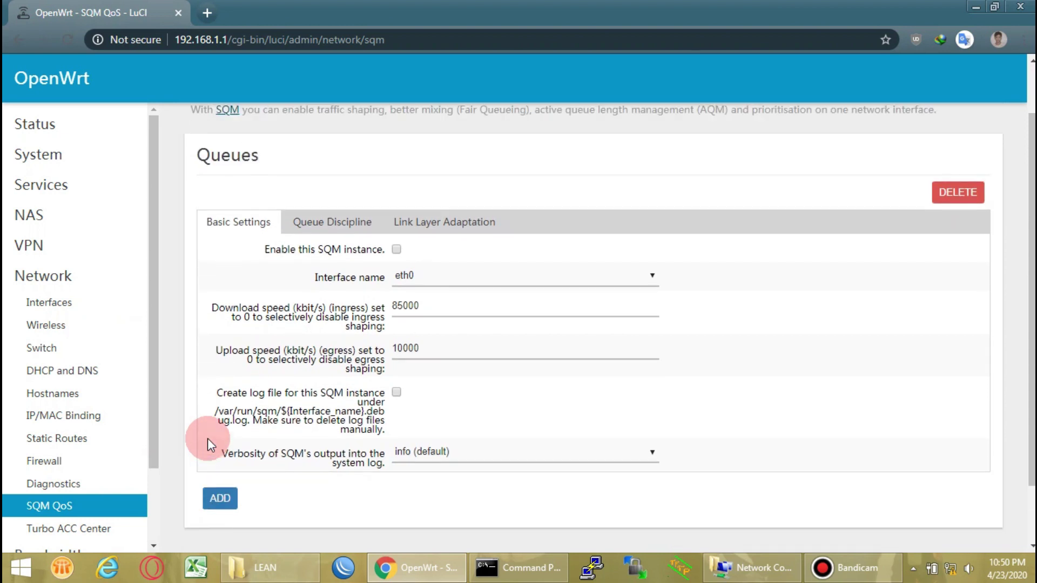
left_click(333, 217)
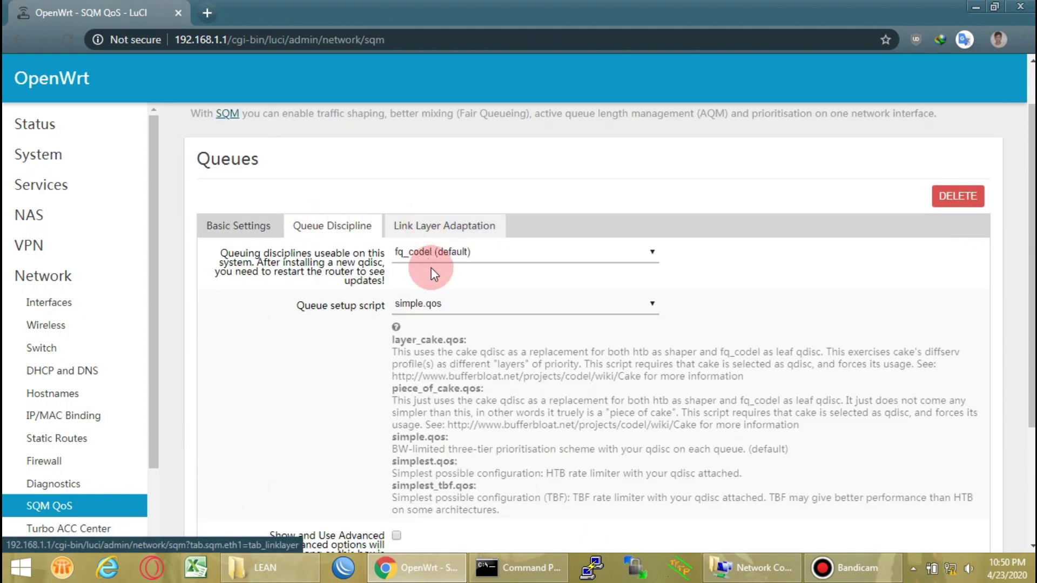
scroll(432, 270, "down", 3)
scroll(434, 277, "up", 3)
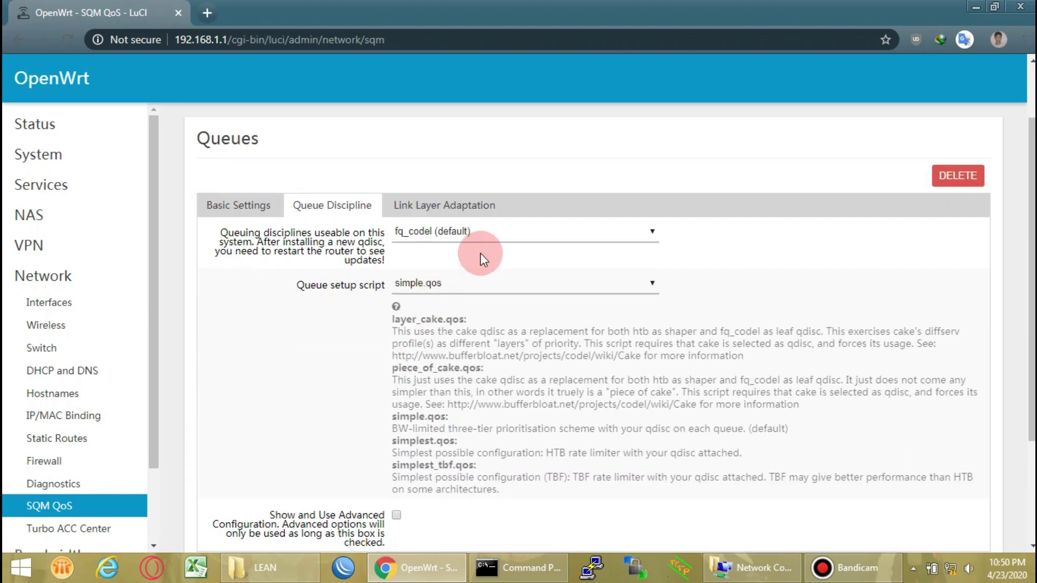
- Try cake as the queuing discipline of the SQM queue, and return it to fq_codel (default)
left_click(508, 235)
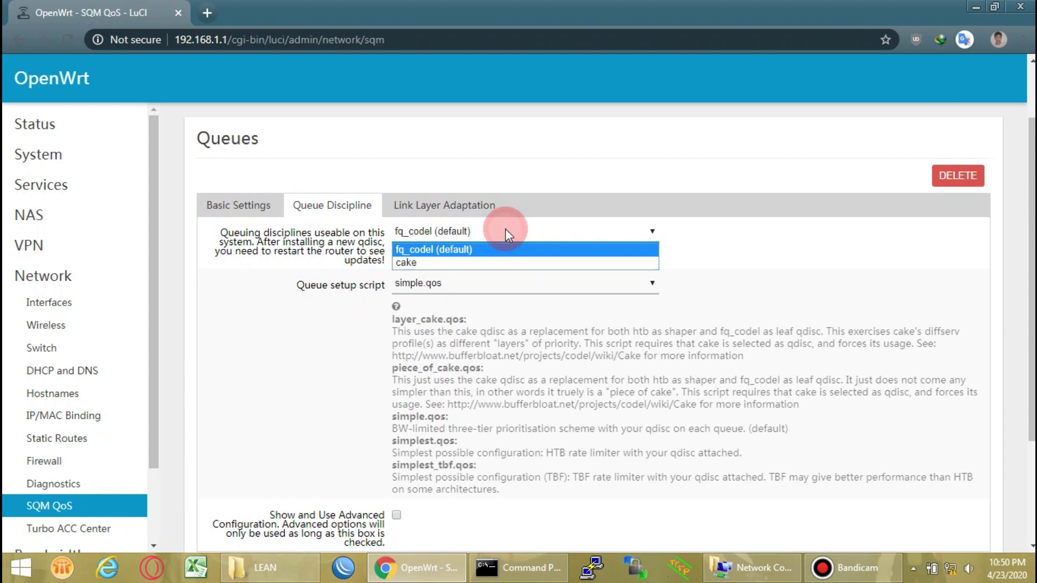
left_click(451, 262)
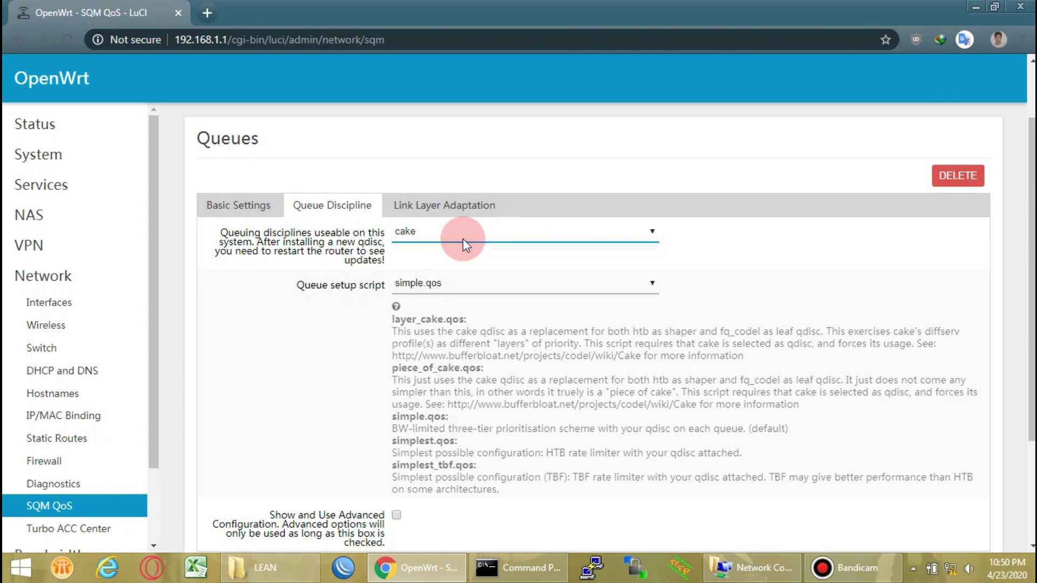
left_click(463, 238)
left_click(460, 248)
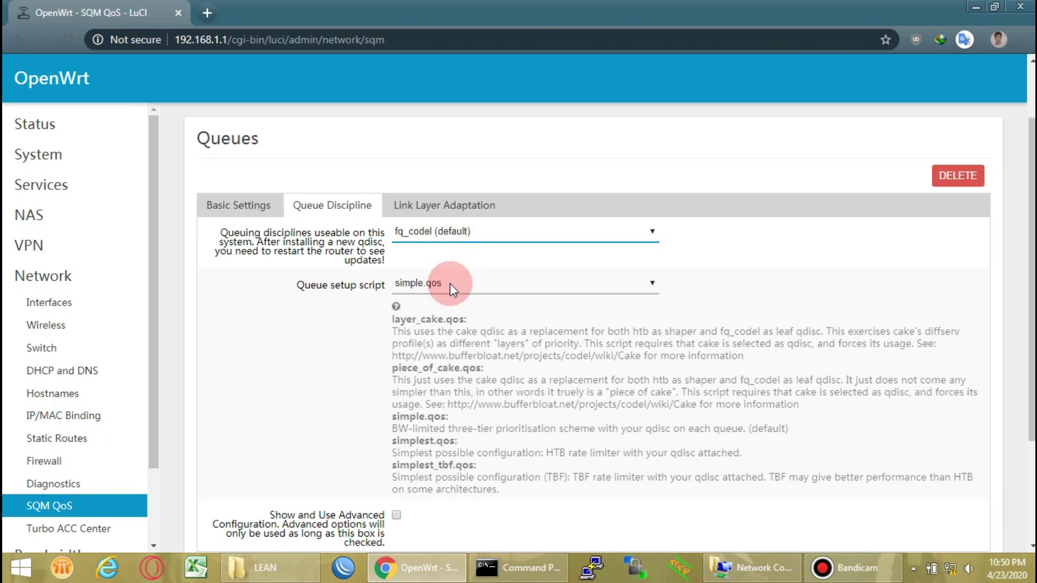
- Try layer_cake.qos and piece_of_cake.qos as the queue setup script, and set it back to simple.qos
left_click(449, 284)
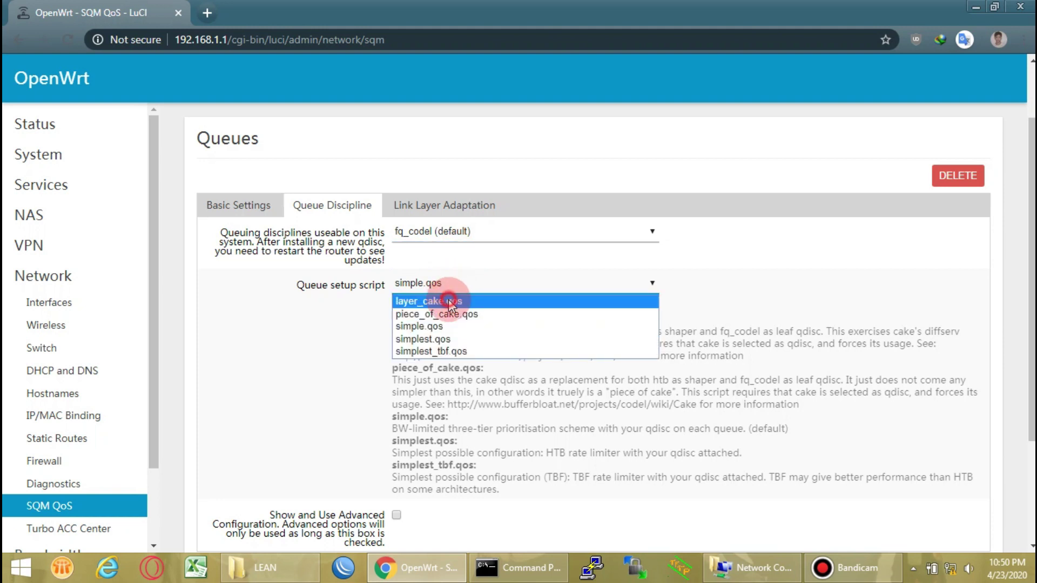
left_click(448, 301)
left_click(455, 283)
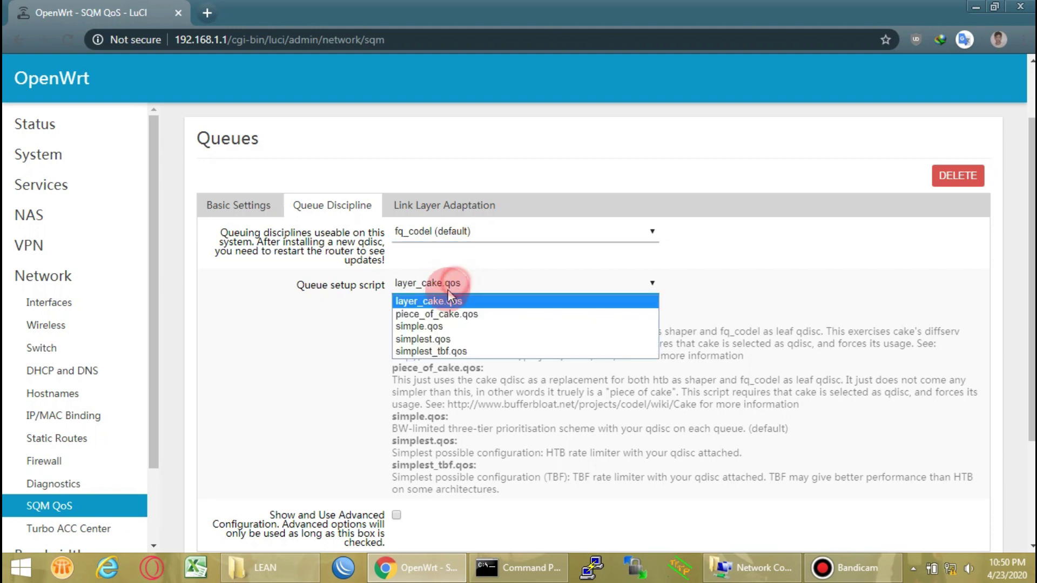
left_click(441, 313)
left_click(456, 282)
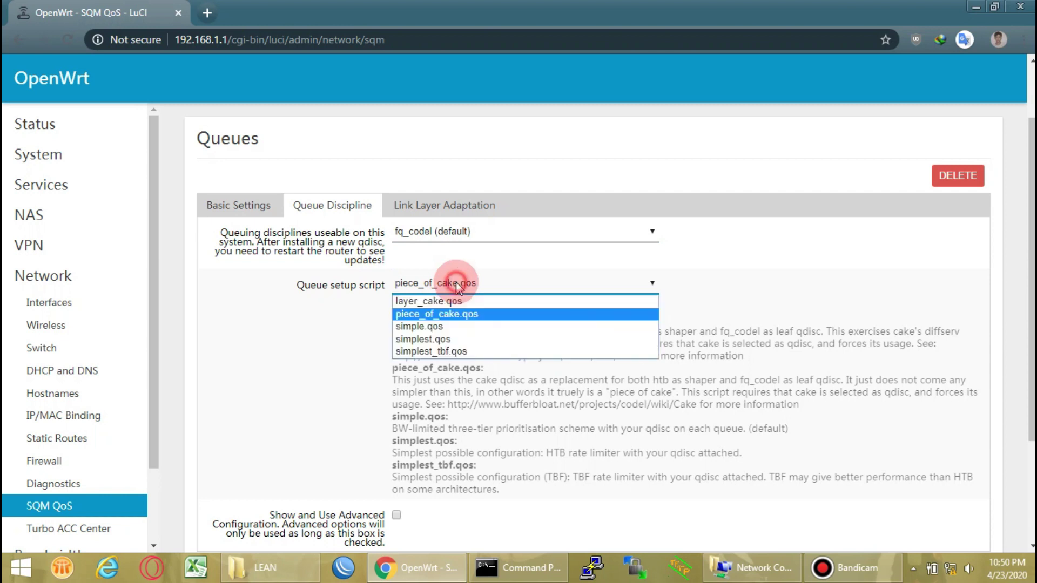
left_click(441, 327)
- Enable both the advanced configuration and the dangerous configuration options for the SQM queue, and view the fields they reveal
scroll(394, 346, "down", 3)
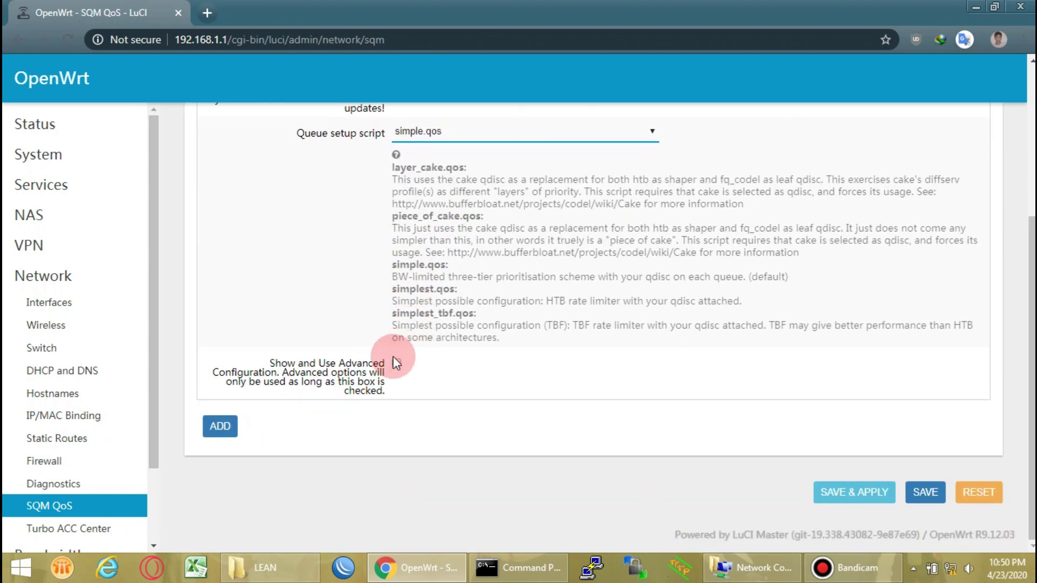
left_click(398, 364)
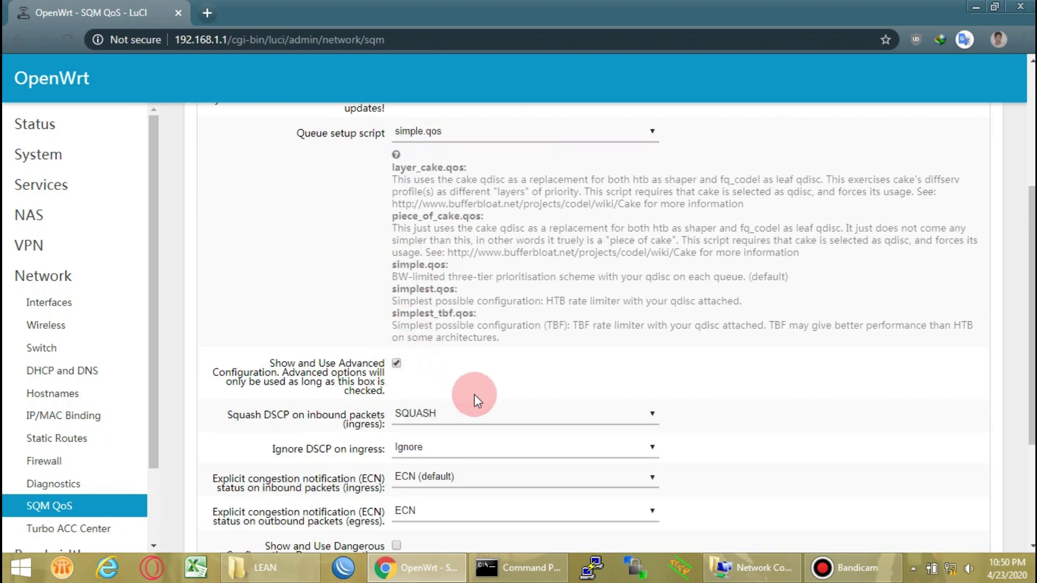
scroll(476, 395, "down", 3)
left_click(396, 394)
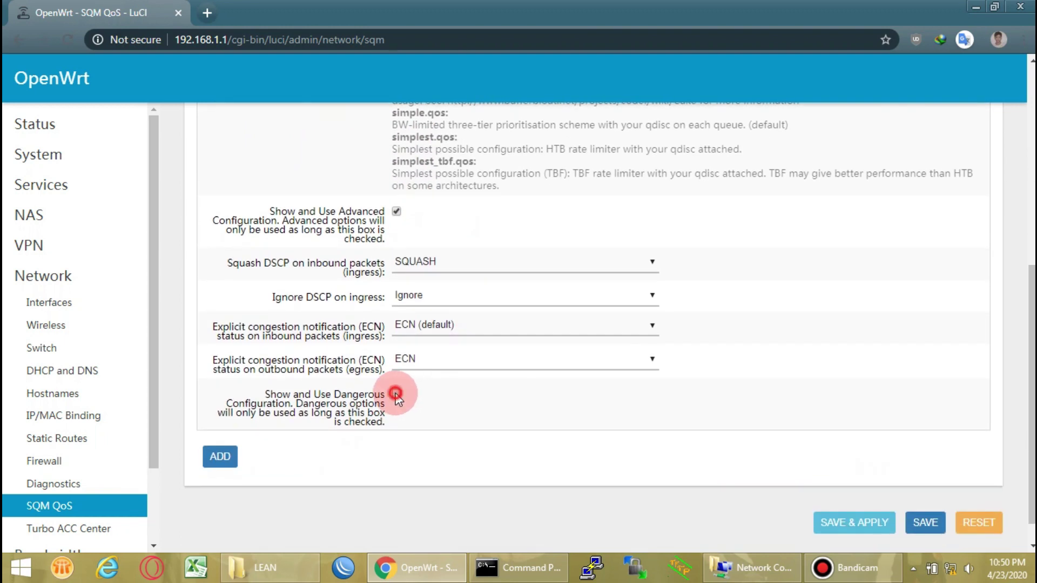
scroll(443, 413, "down", 5)
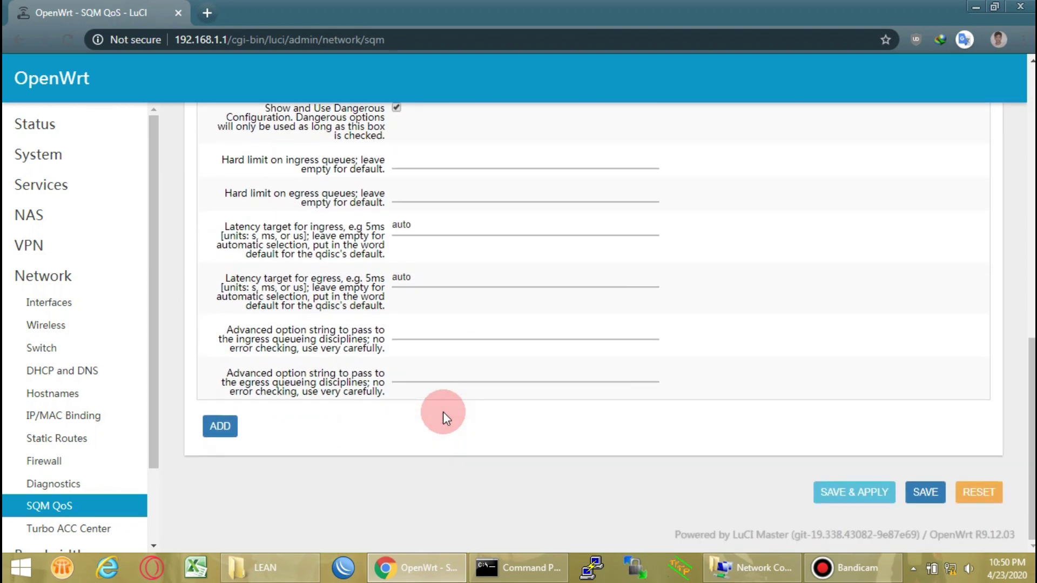
- Add a second SQM queue and view its Queue Discipline and Link Layer Adaptation settings
left_click(232, 432)
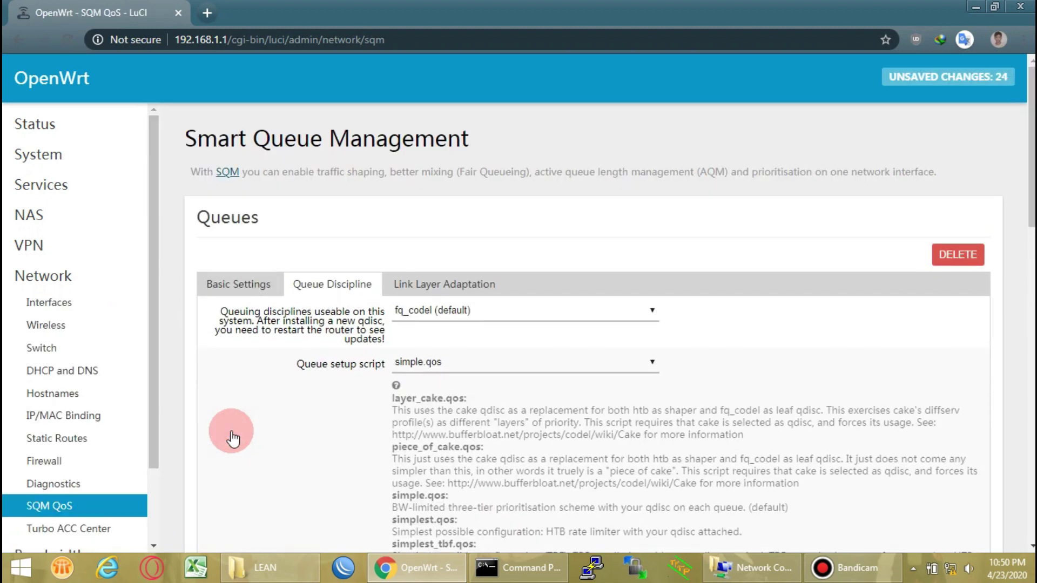
scroll(232, 437, "down", 10)
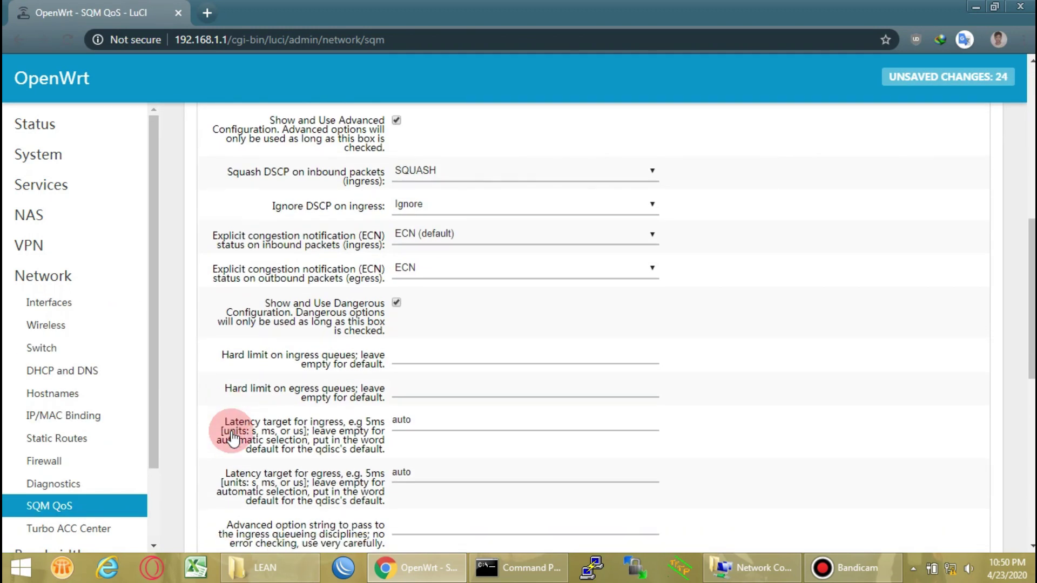
left_click(347, 227)
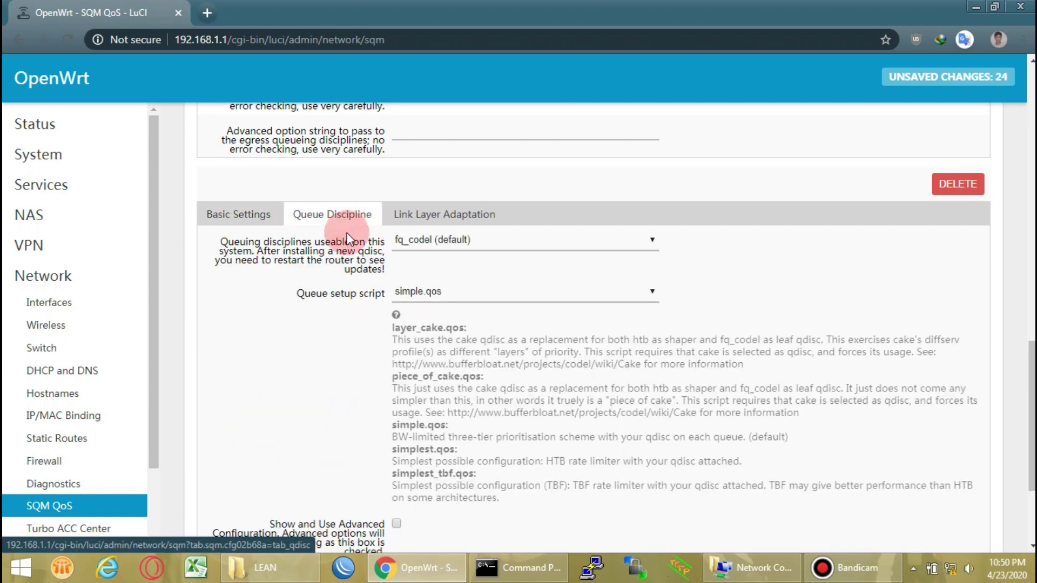
left_click(435, 221)
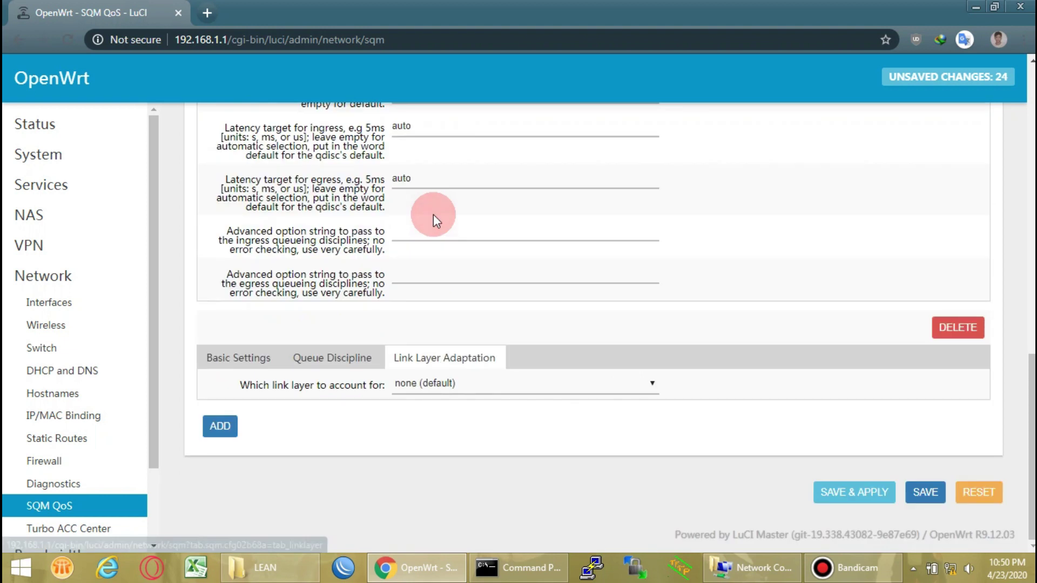
- Delete the newly added second SQM queue
left_click(800, 312)
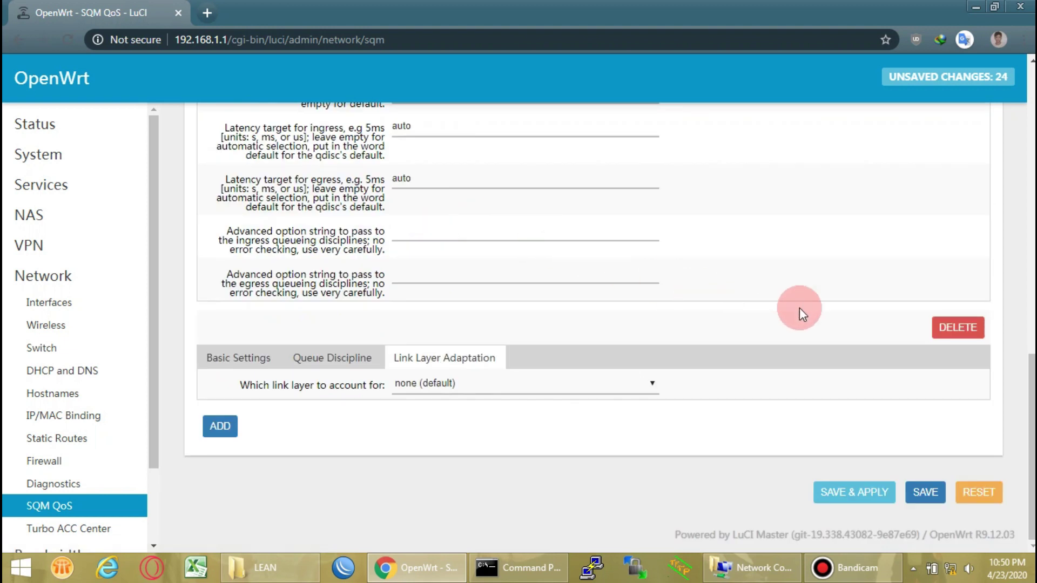
left_click(596, 388)
left_click(942, 326)
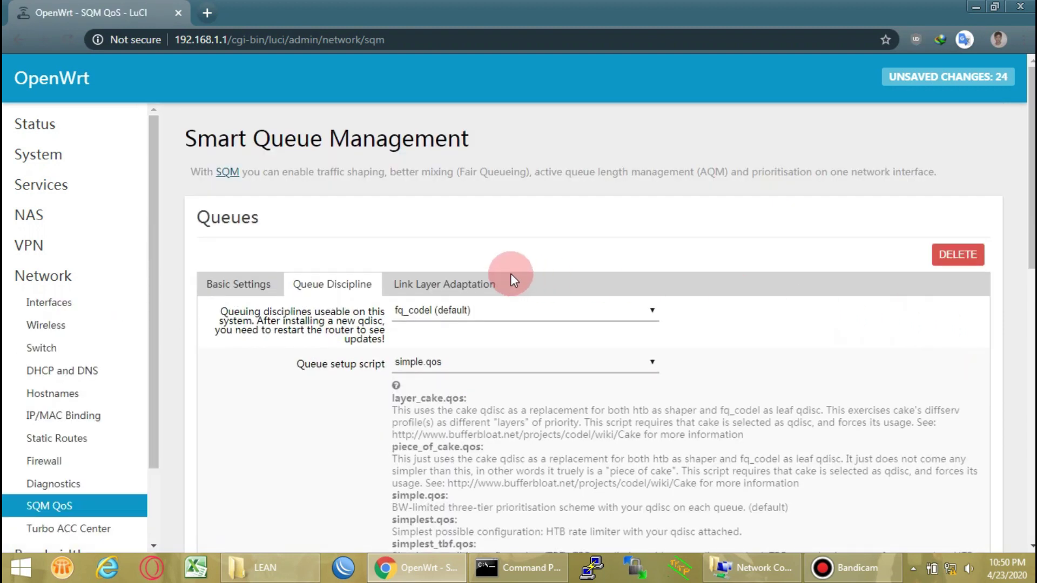
- Open the Turbo ACC Center page and review its running status and acceleration options
scroll(138, 430, "down", 1)
scroll(139, 430, "down", 3)
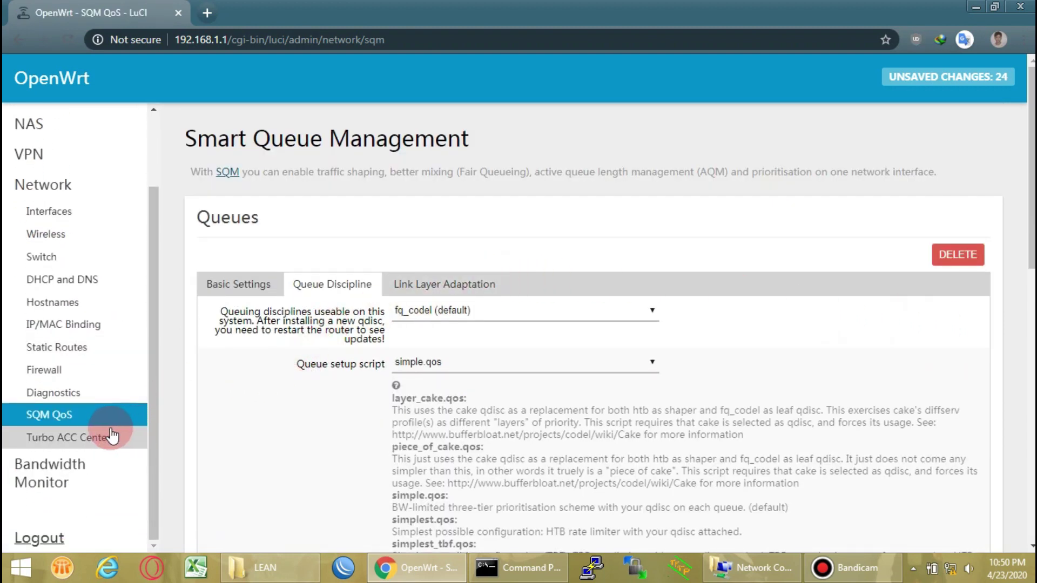
left_click(87, 437)
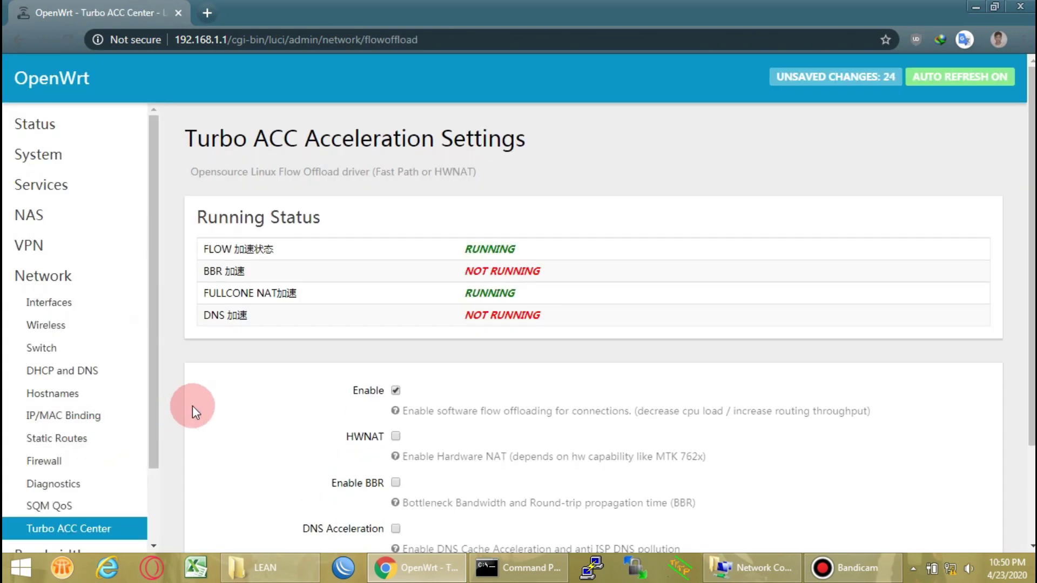
scroll(192, 406, "down", 2)
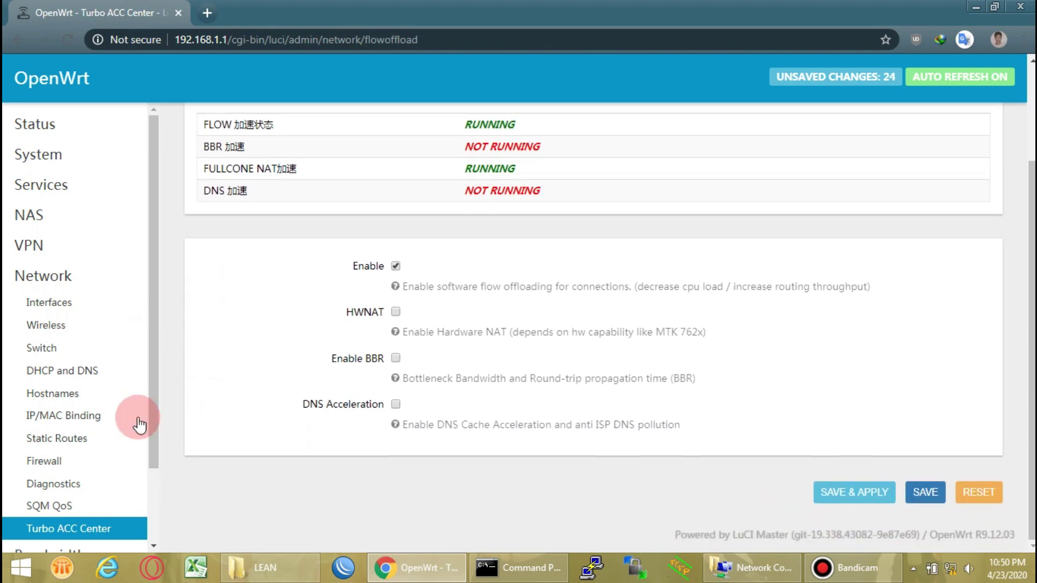
- Open the Bandwidth Monitor display and view its traffic distribution, application protocols, IPv6 and export views
scroll(130, 436, "down", 3)
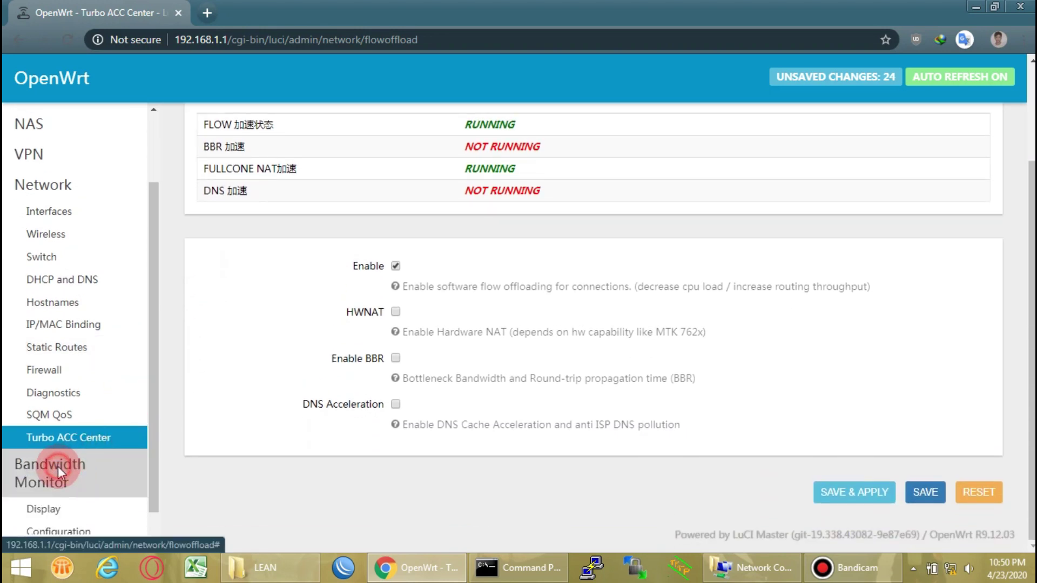
left_click(43, 518)
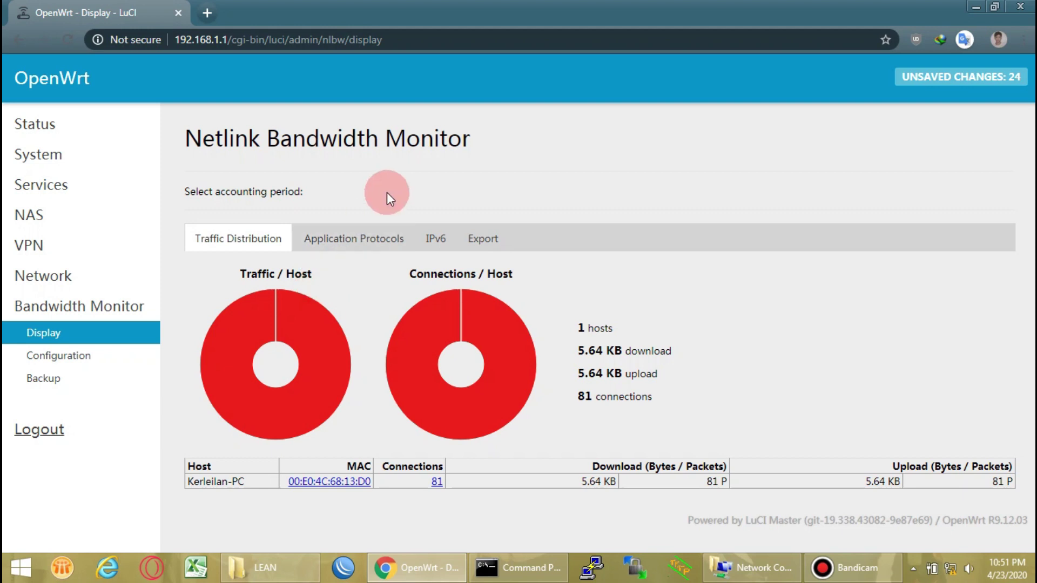
left_click(363, 242)
left_click(437, 237)
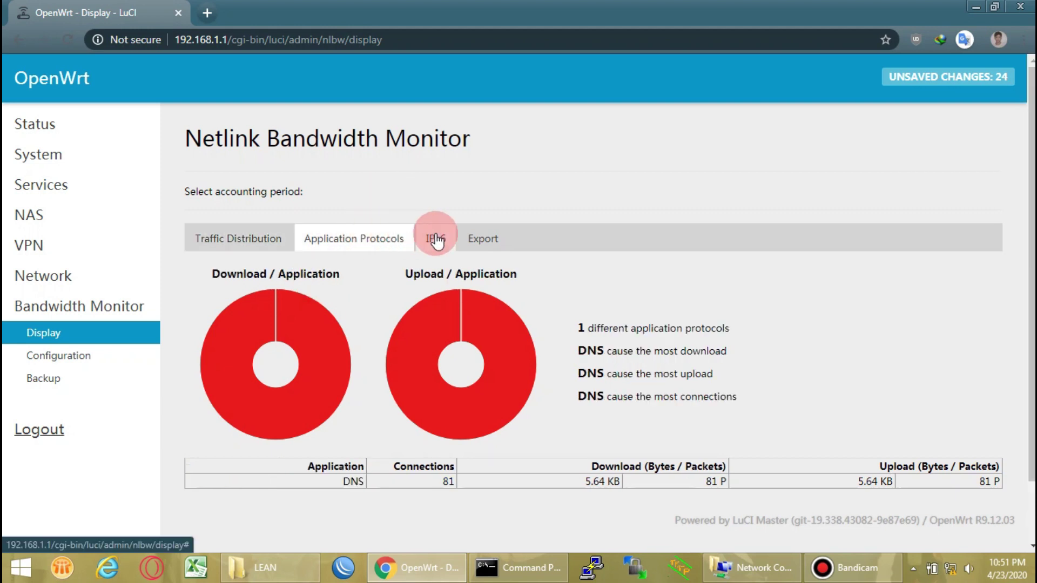
left_click(473, 241)
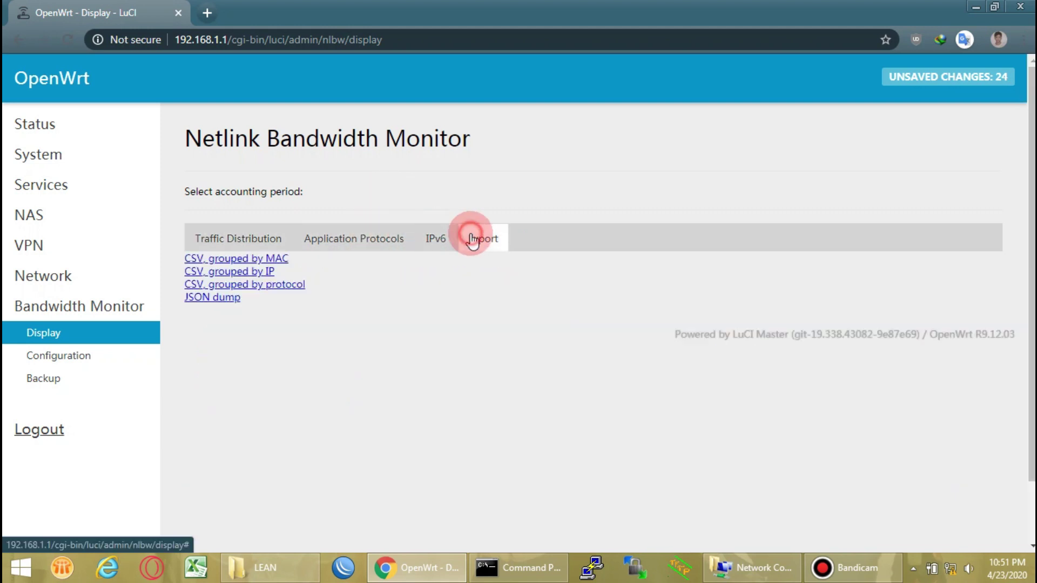
- Review the Bandwidth Monitor's general, advanced and protocol mapping configuration, and open its Backup / Restore page
left_click(66, 355)
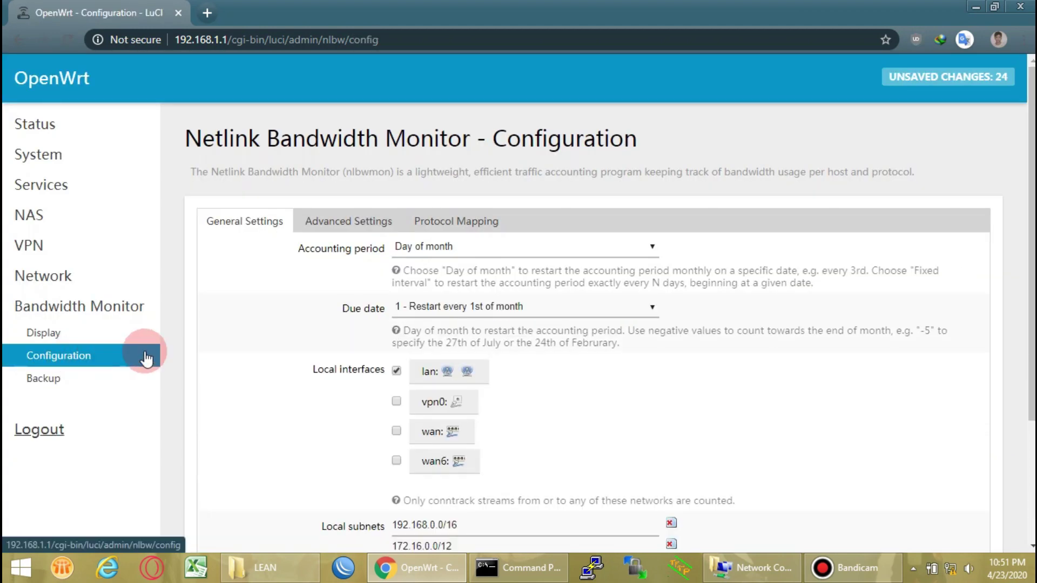
scroll(238, 342, "down", 2)
scroll(237, 342, "up", 3)
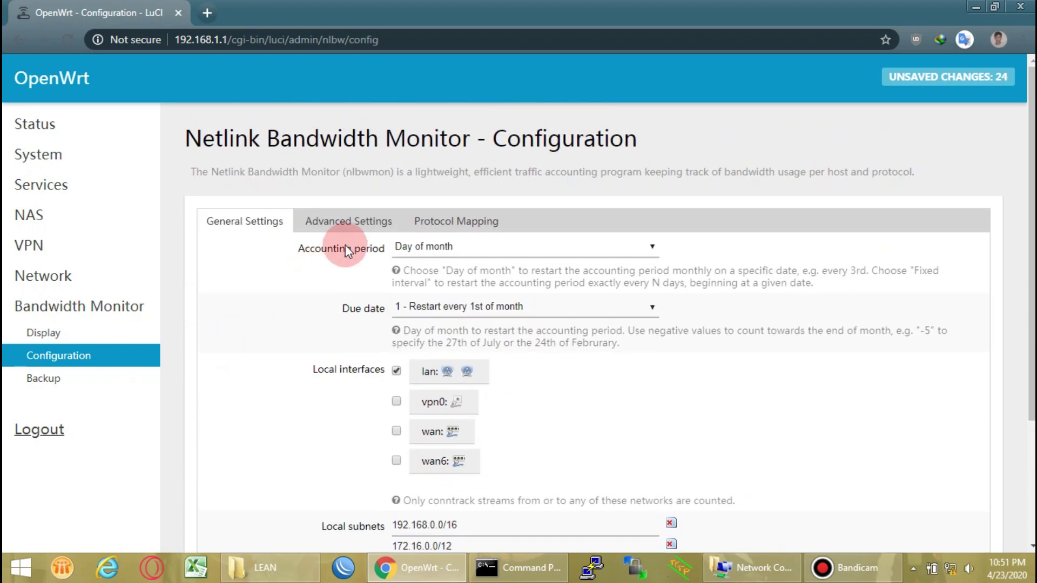
left_click(369, 226)
left_click(435, 223)
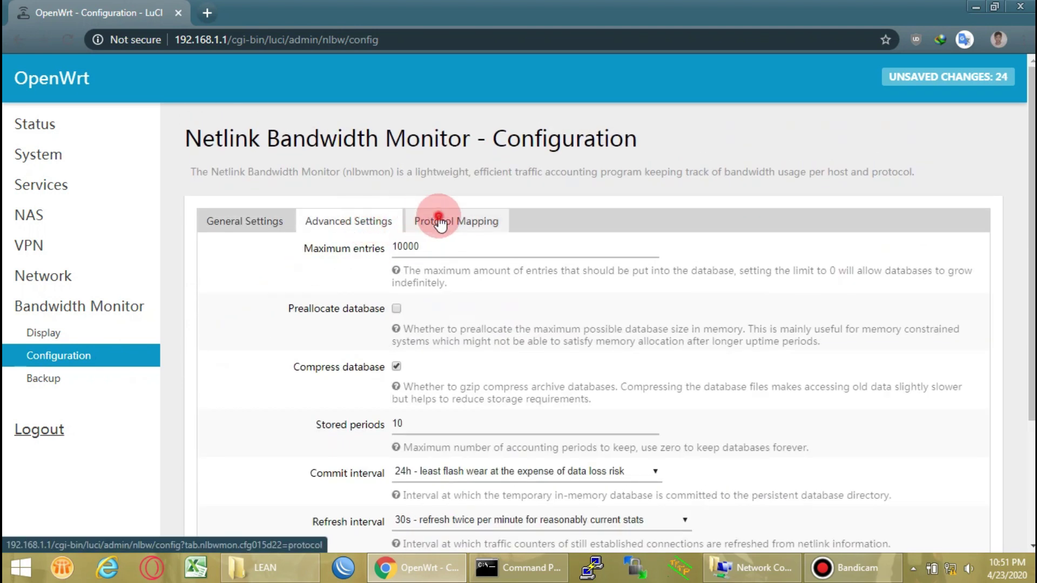
left_click(54, 384)
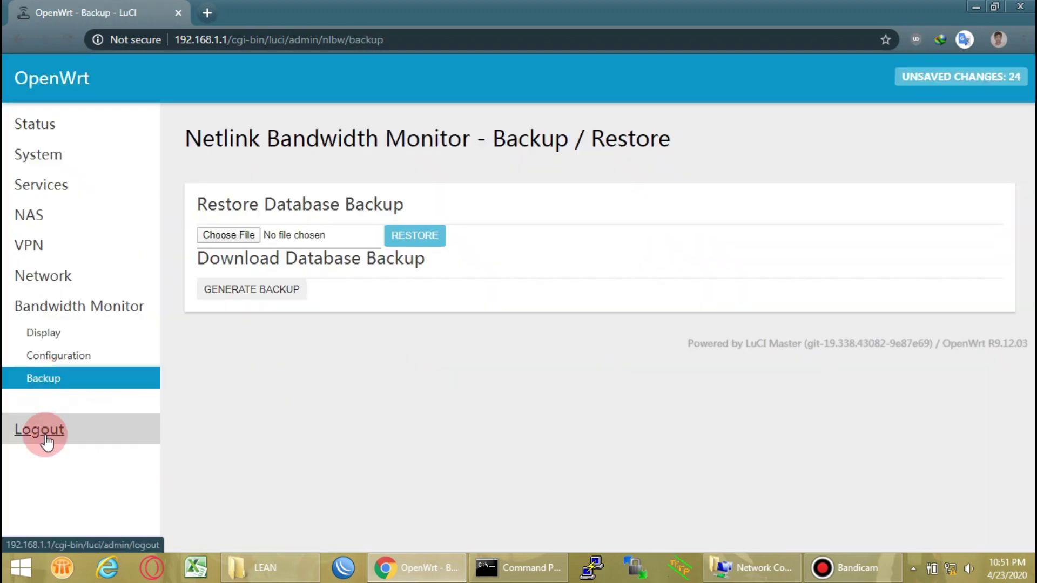
- Return to the Status overview and read through the system, memory, network, DHCP lease and wireless sections
left_click(62, 122)
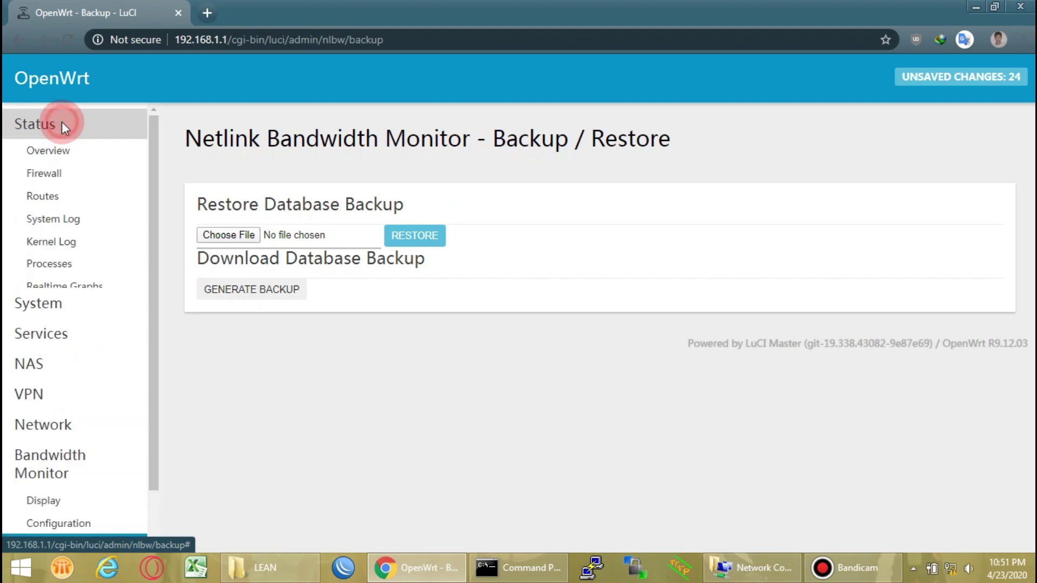
left_click(66, 155)
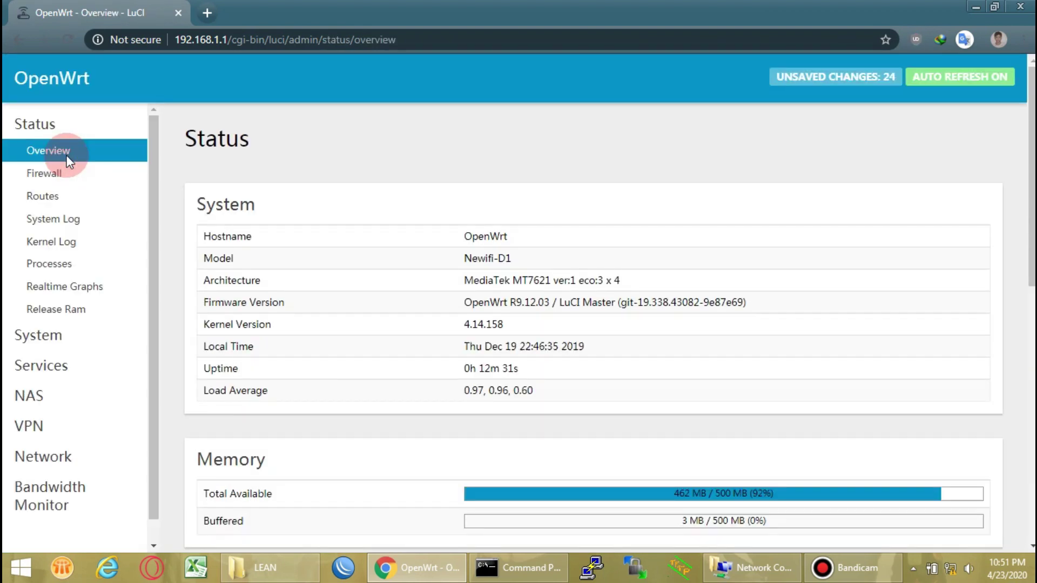
left_click(425, 282)
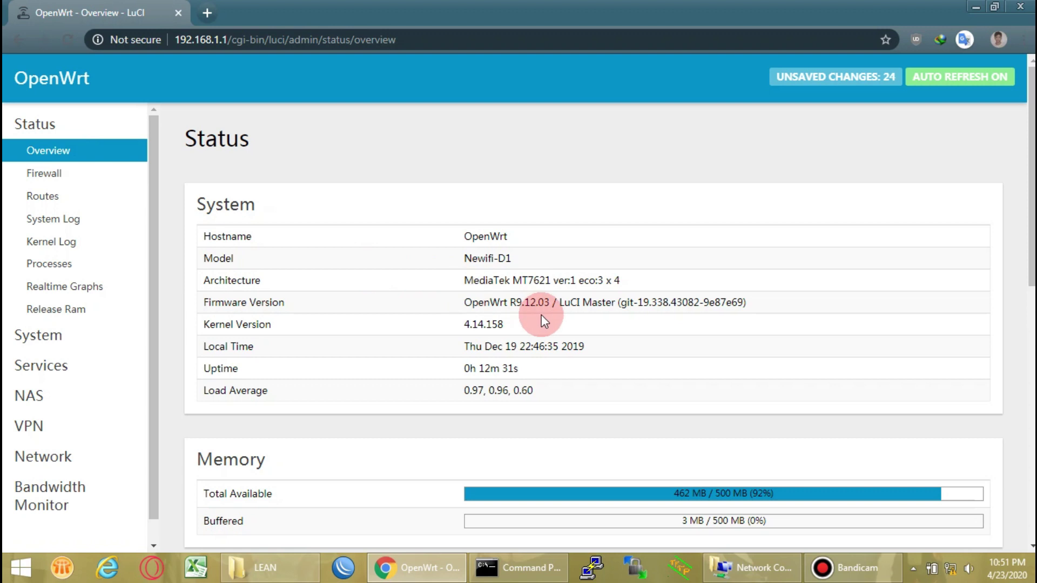
scroll(542, 316, "down", 4)
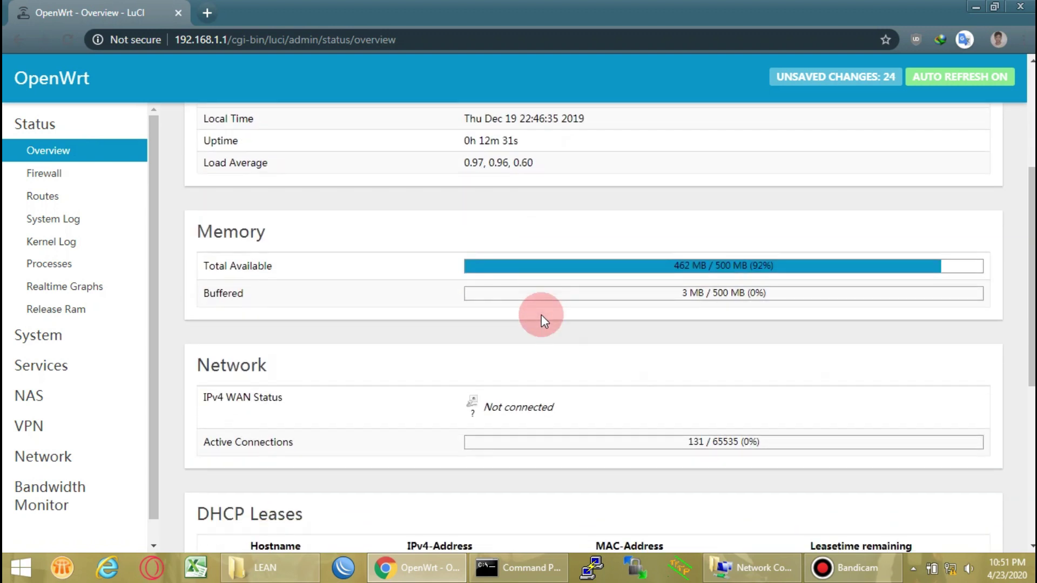
scroll(541, 321, "down", 6)
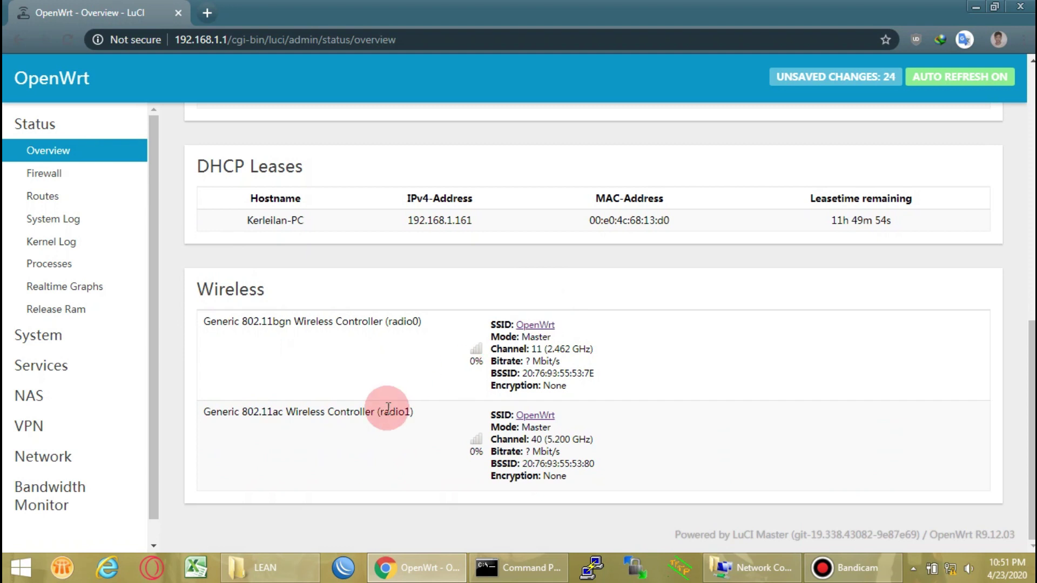
- Log out of the router's administration interface
scroll(87, 500, "down", 1)
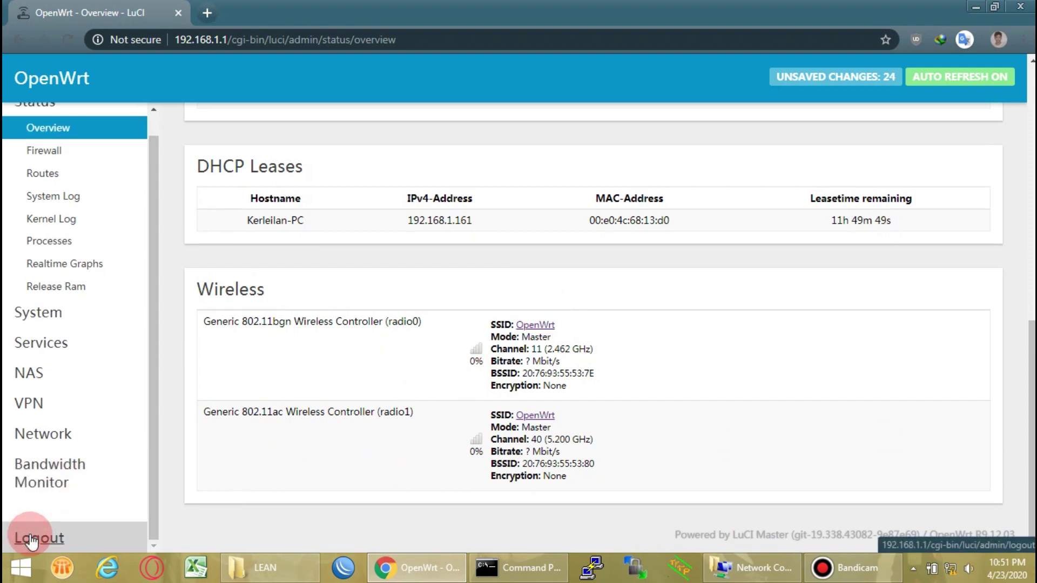
left_click(31, 539)
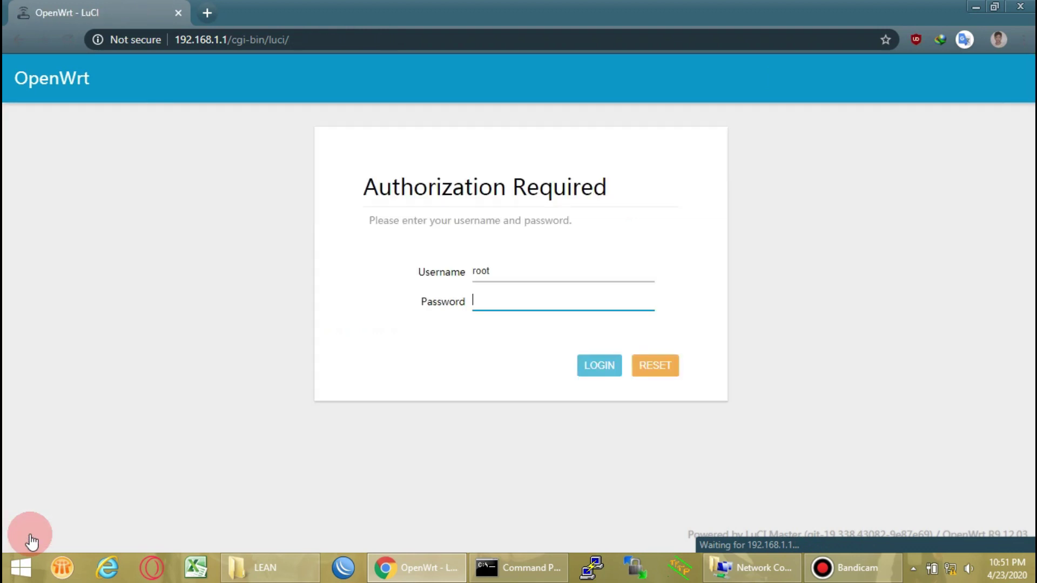